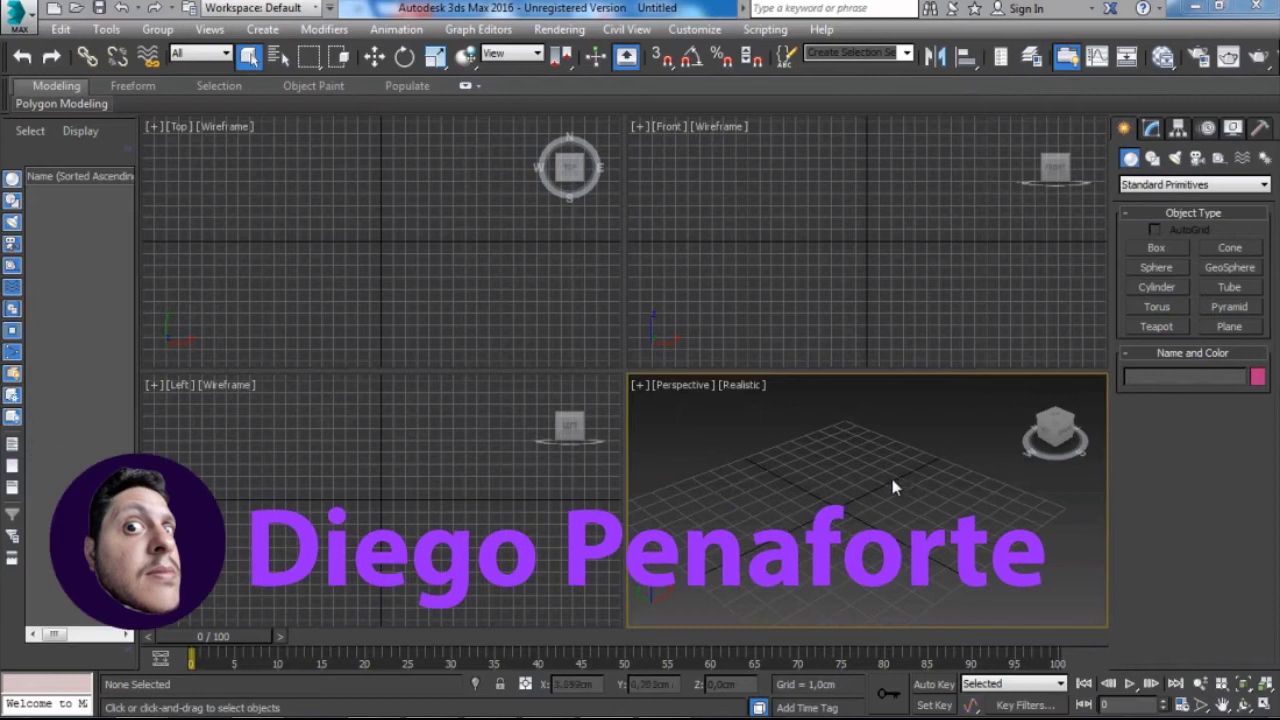
Maximize the Perspective viewport so it fills the whole viewport area.
mouse_move(892, 479)
middle_mouse_down()
mouse_move(857, 500)
mouse_move(869, 491)
mouse_move(806, 494)
mouse_move(876, 478)
middle_mouse_up()
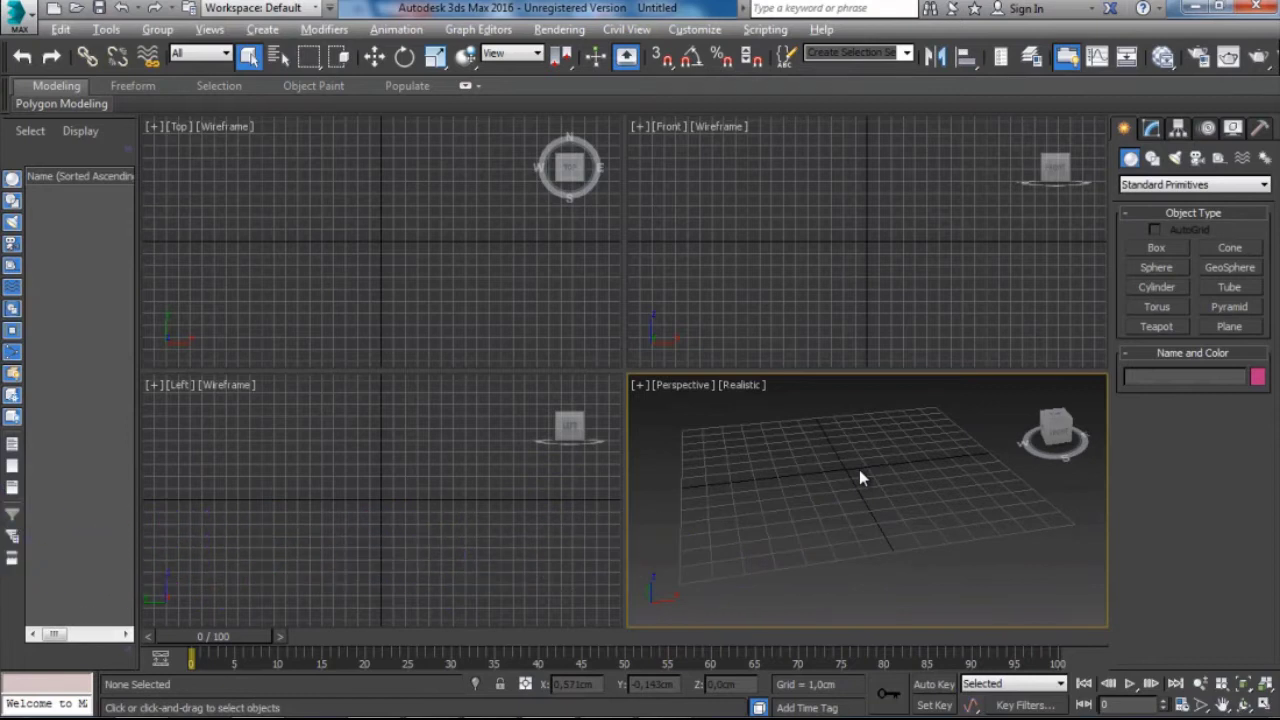
key("alt+w")
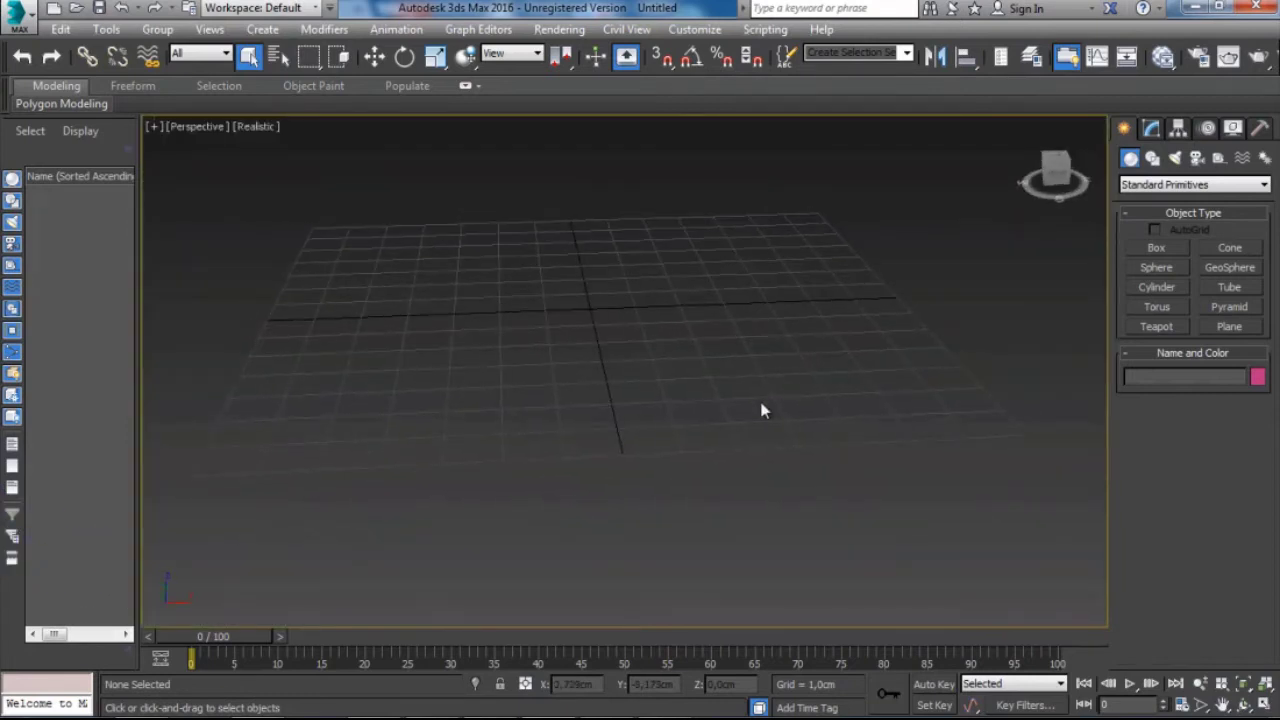
middle_click_drag(762, 410, 752, 452)
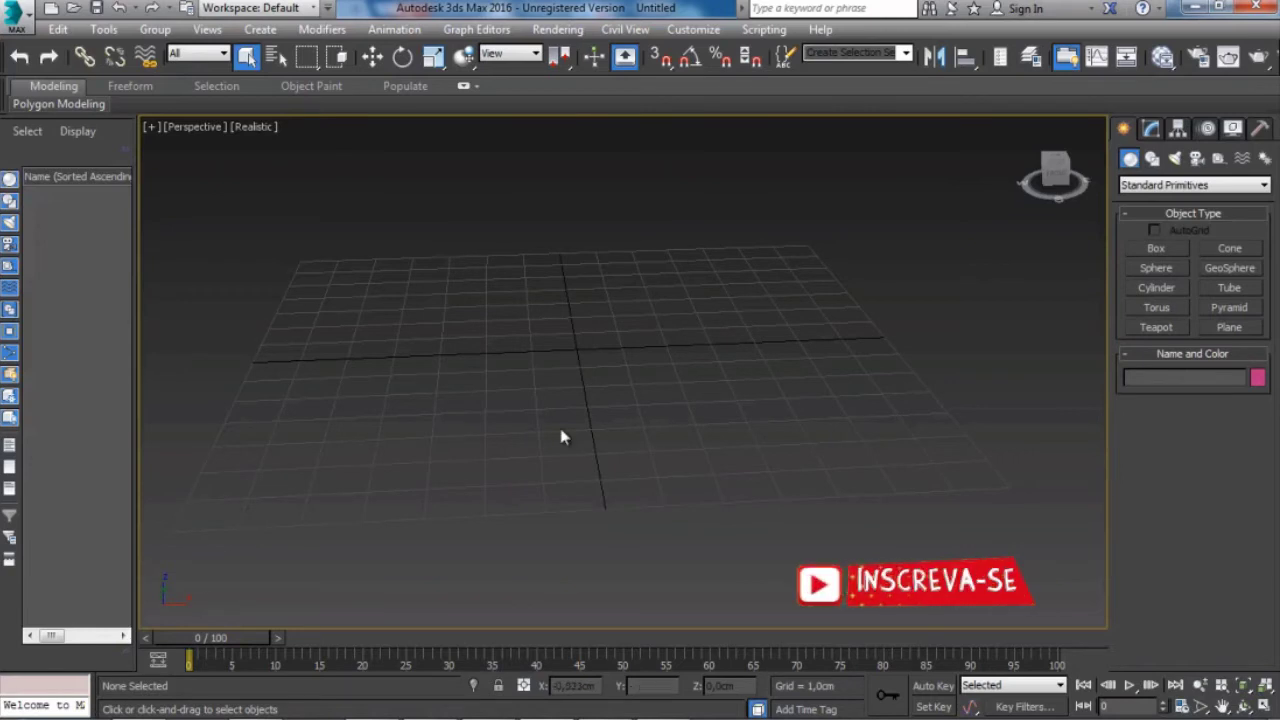
middle_click_drag(654, 270, 666, 357)
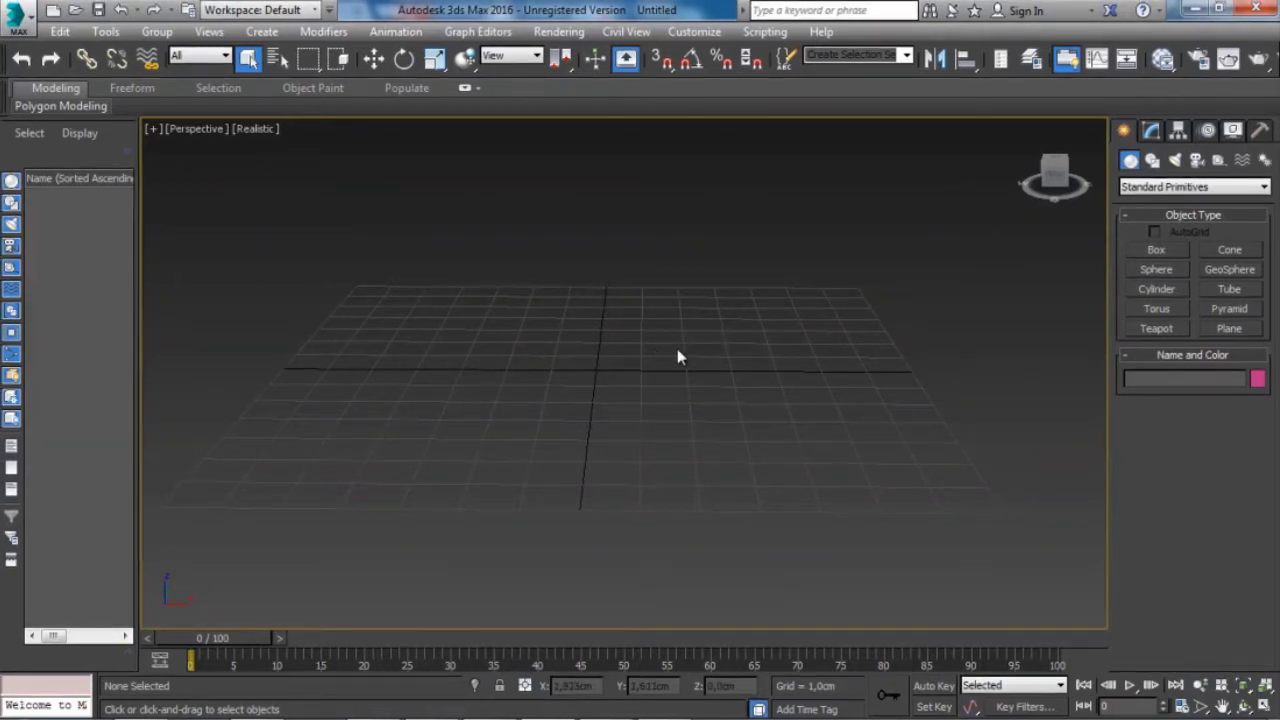
left_click(1207, 326)
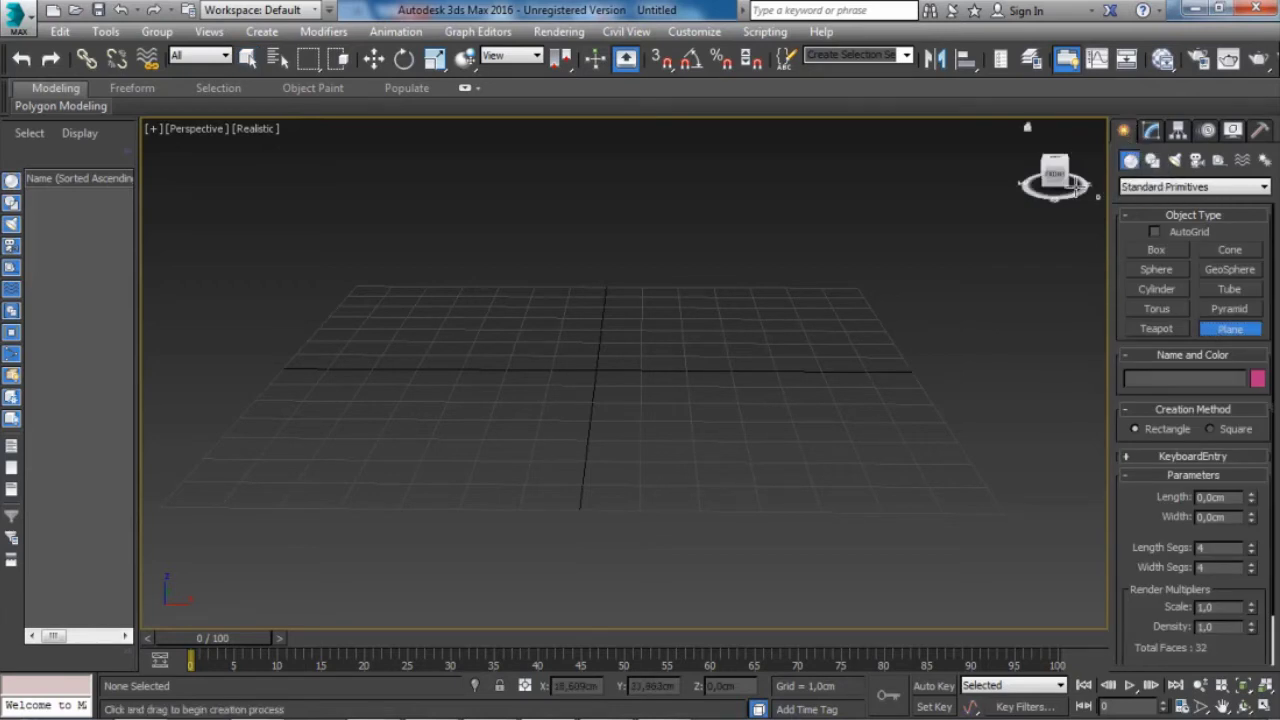
right_click(949, 256)
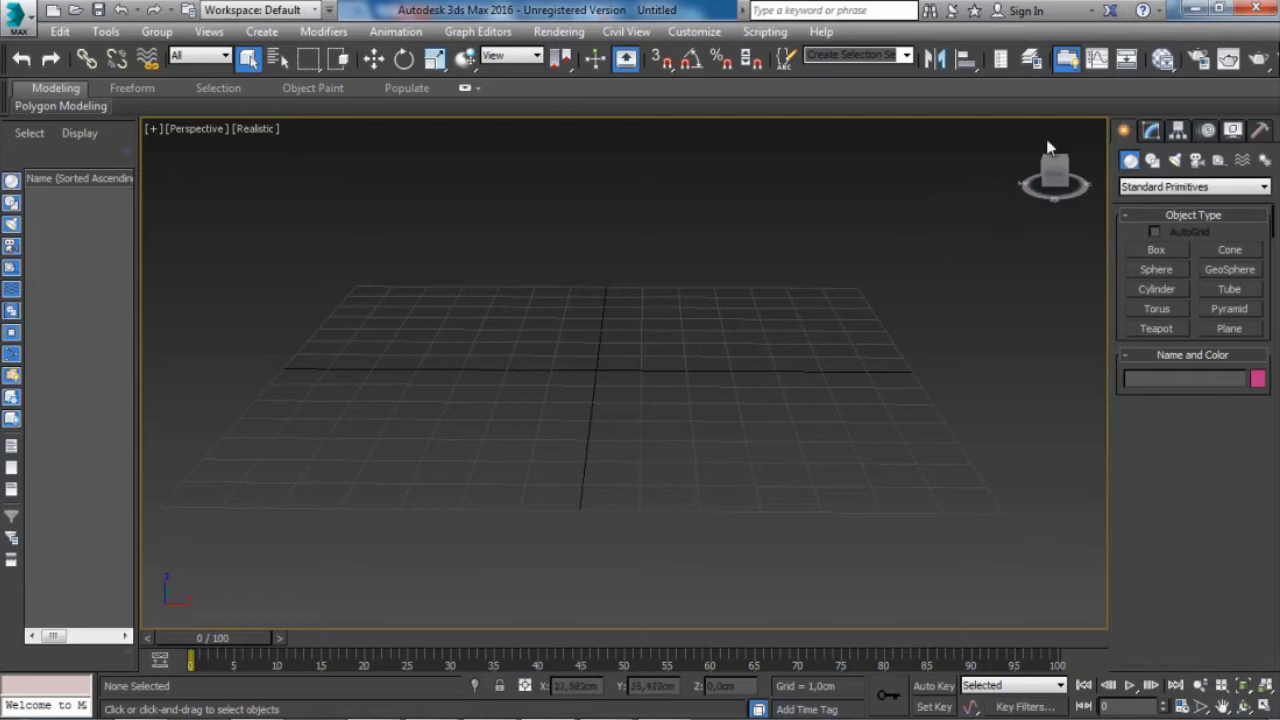
left_click(1151, 131)
left_click(1179, 131)
left_click(1125, 133)
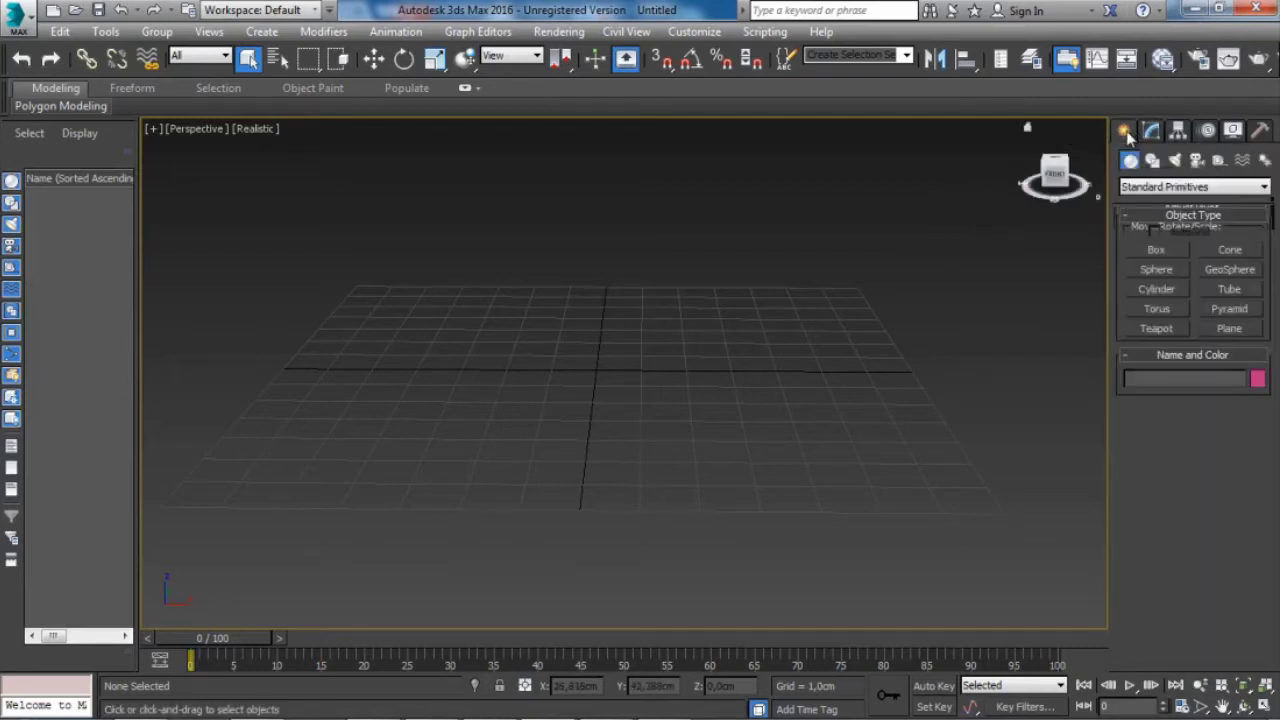
Create a plane about 16 cm long and 17.8 cm wide over the grid, and place a teapot on its rear left part.
left_click(1212, 330)
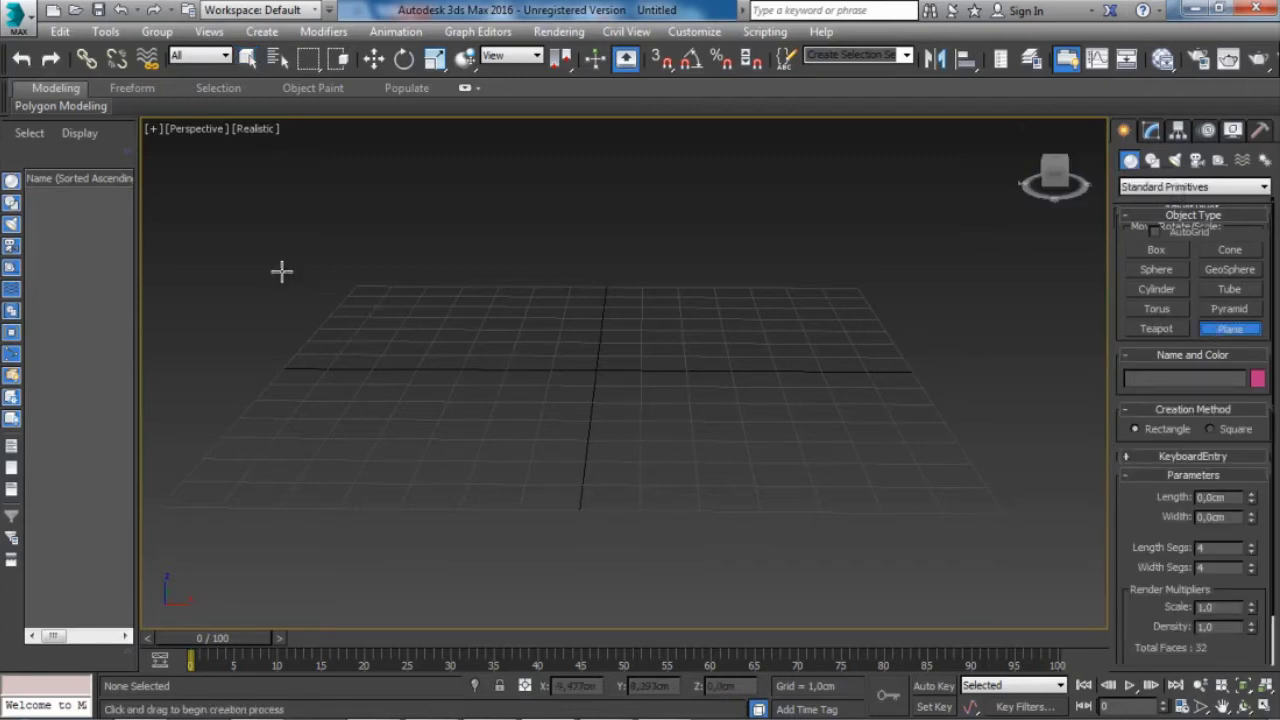
left_click_drag(280, 271, 1086, 522)
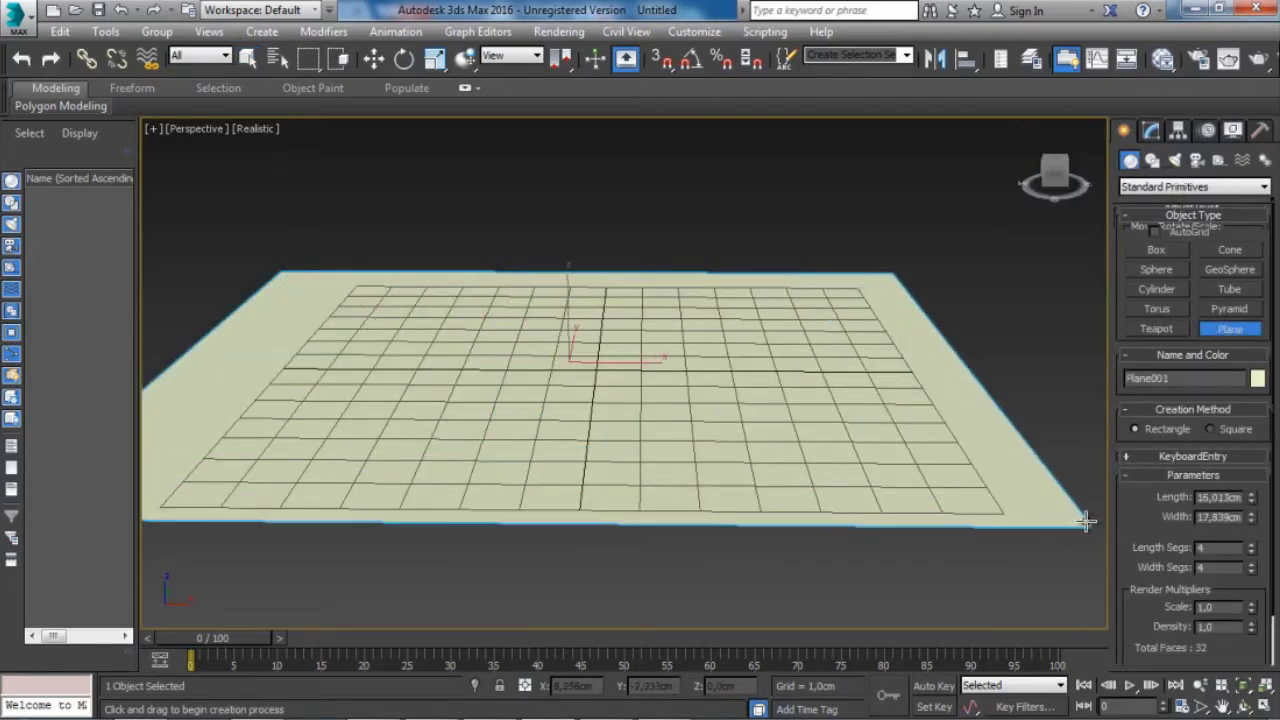
left_click(1157, 328)
left_click_drag(446, 376, 535, 378)
Create a torus with radii of about 1.4 and 0.55 cm right of the teapot and raise it to about 0.32 cm in Z.
left_click(1157, 309)
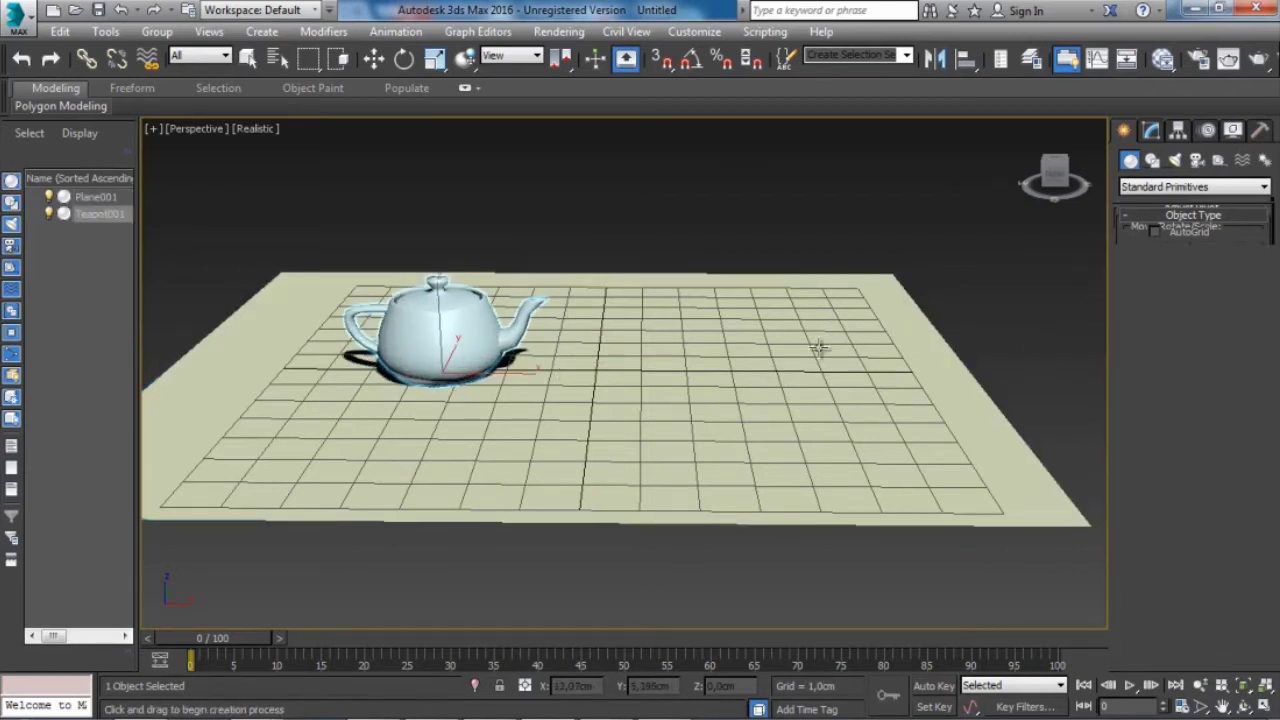
left_click_drag(766, 349, 850, 368)
left_click(884, 338)
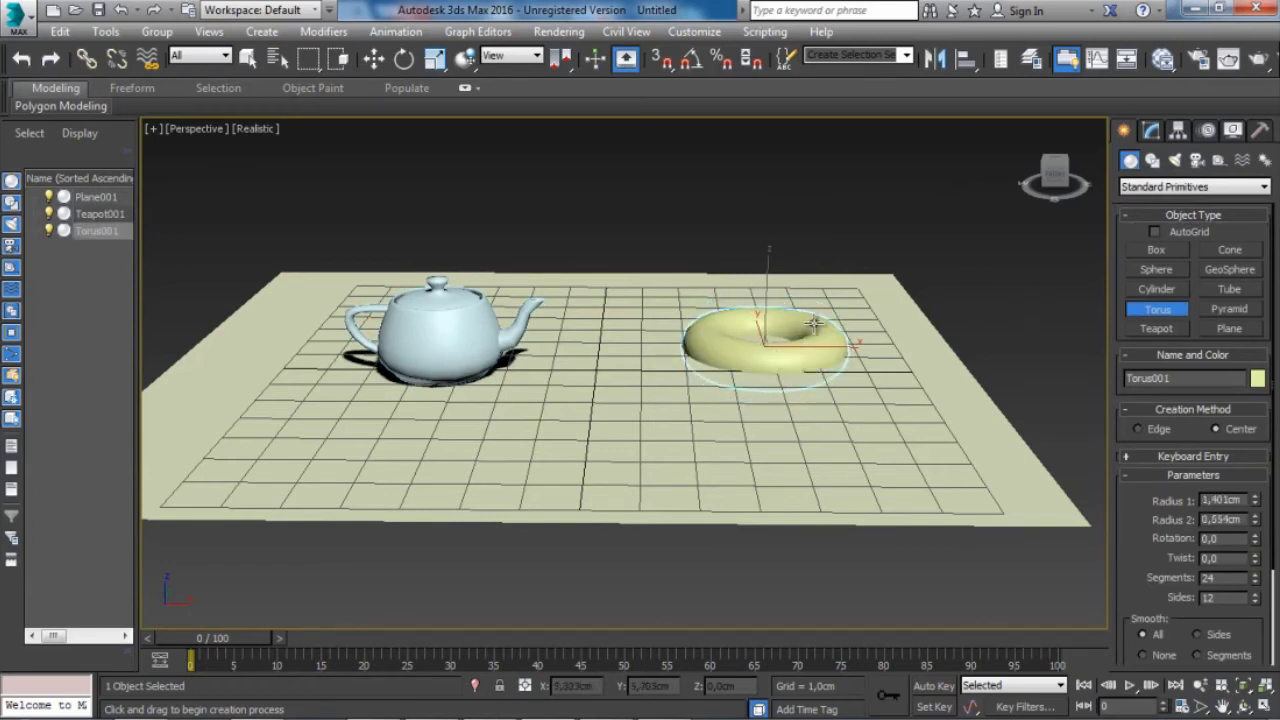
key("w")
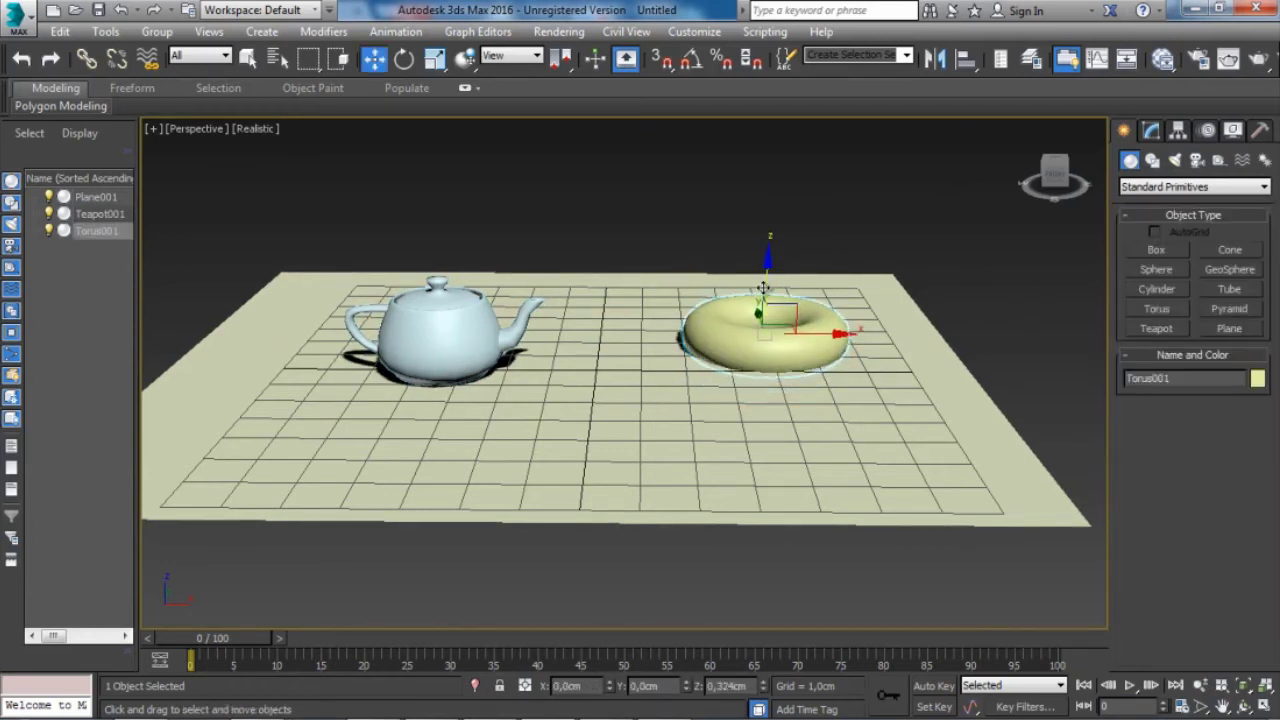
Create a box about 2.9 cm long, 1.6 cm wide and 1.8 cm high in the front middle of the plane.
left_click(1155, 252)
left_click_drag(563, 408, 640, 463)
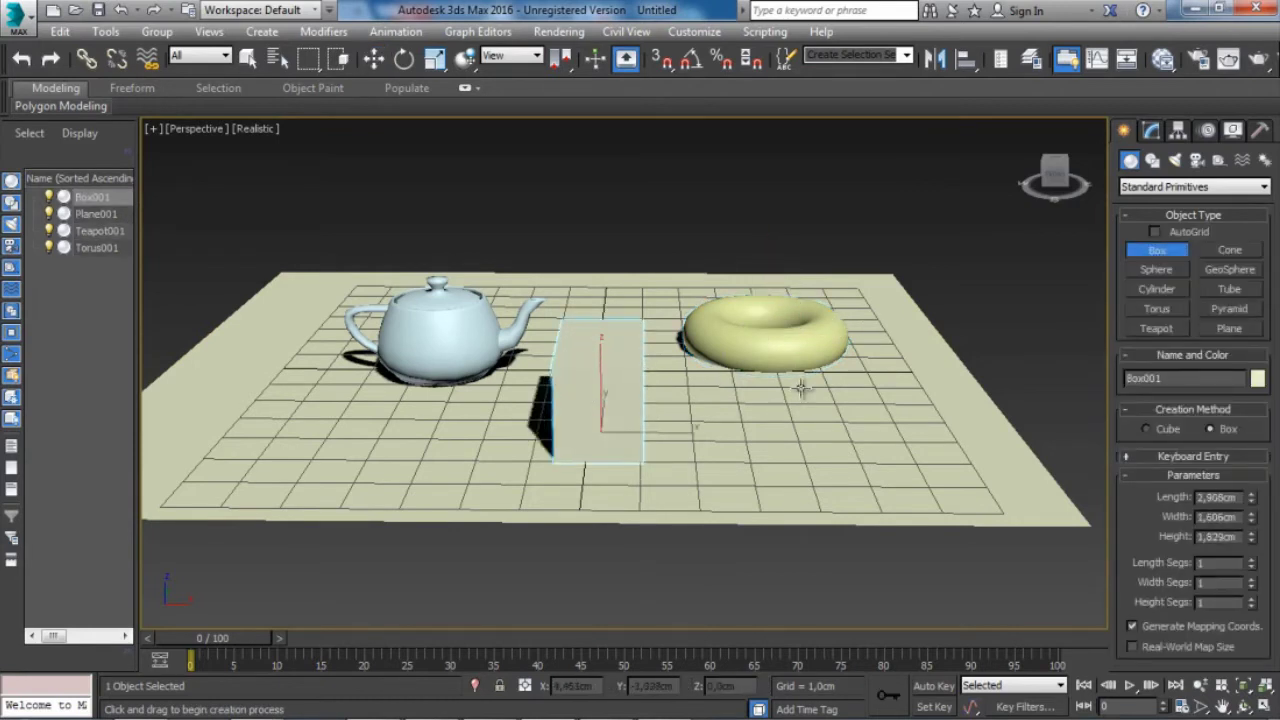
Create a geosphere left of the teapot and raise it to about 0.87 cm in Z so it rests on the plane.
left_click(1232, 276)
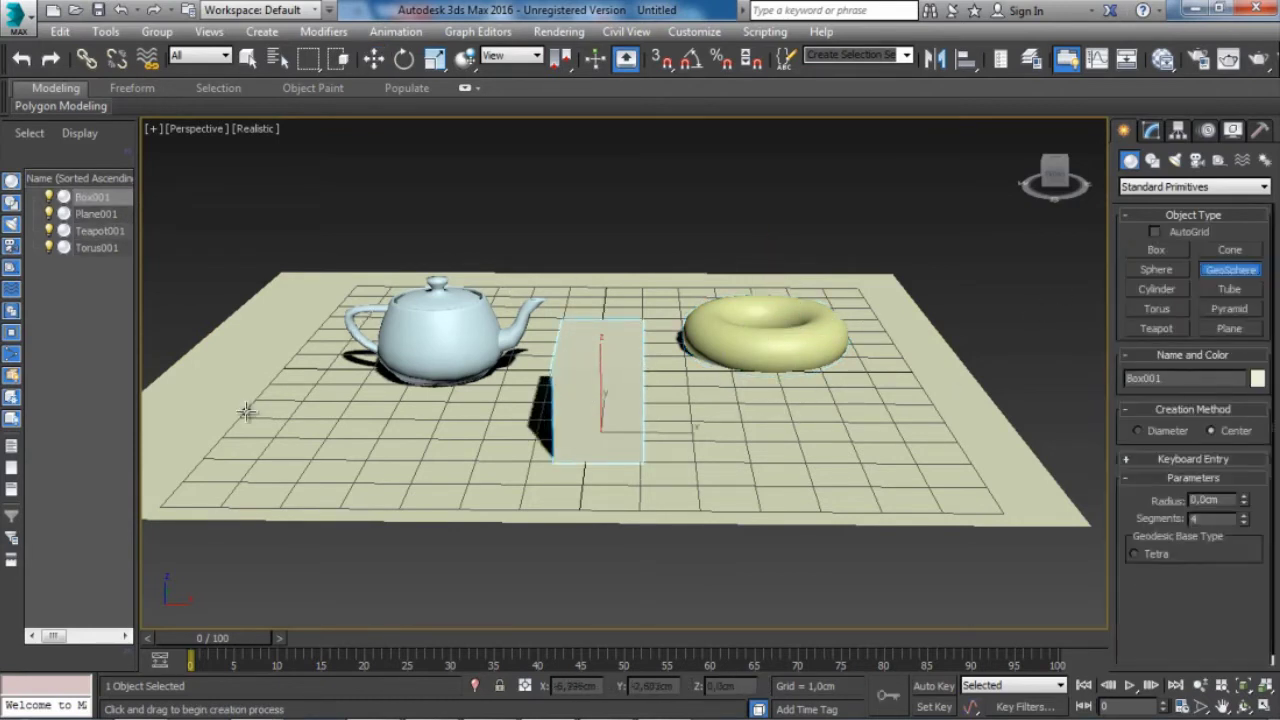
left_click_drag(241, 409, 274, 422)
key("w")
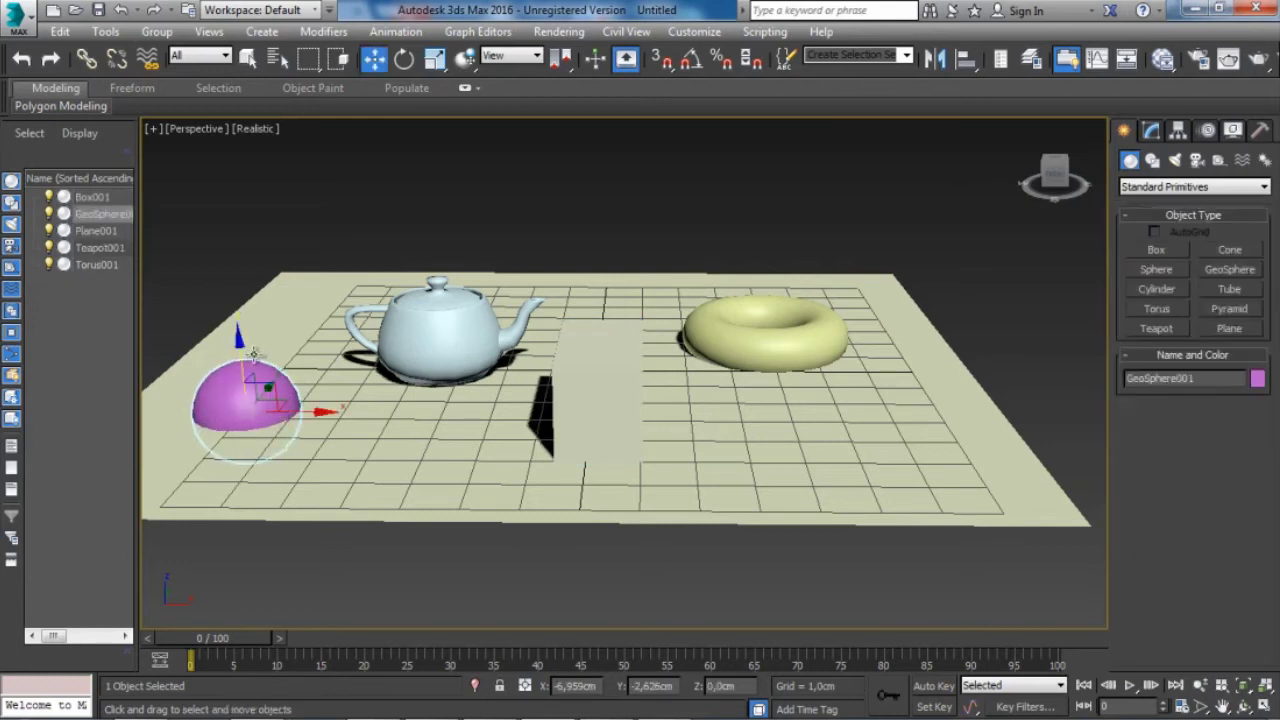
left_click_drag(242, 345, 237, 305)
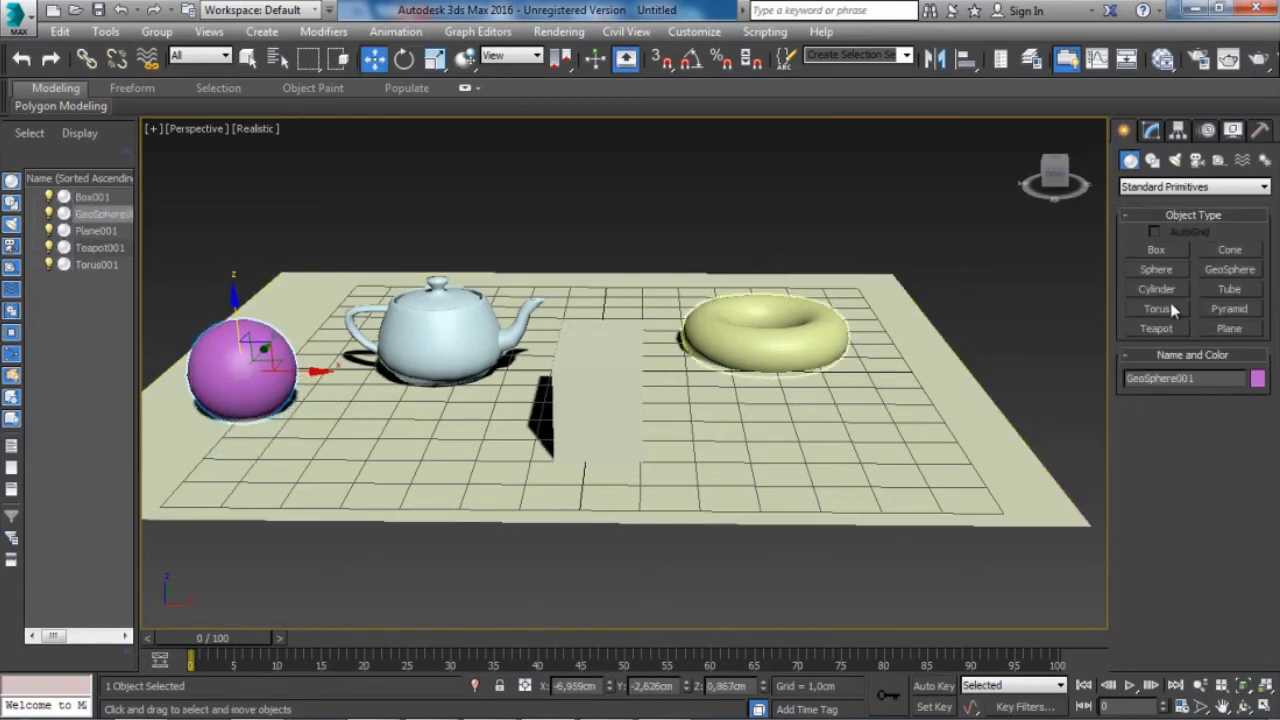
Create a pyramid about 2.1 cm wide, 3.7 cm deep and 2.2 cm high in front of the torus at the plane's right side.
left_click(1153, 329)
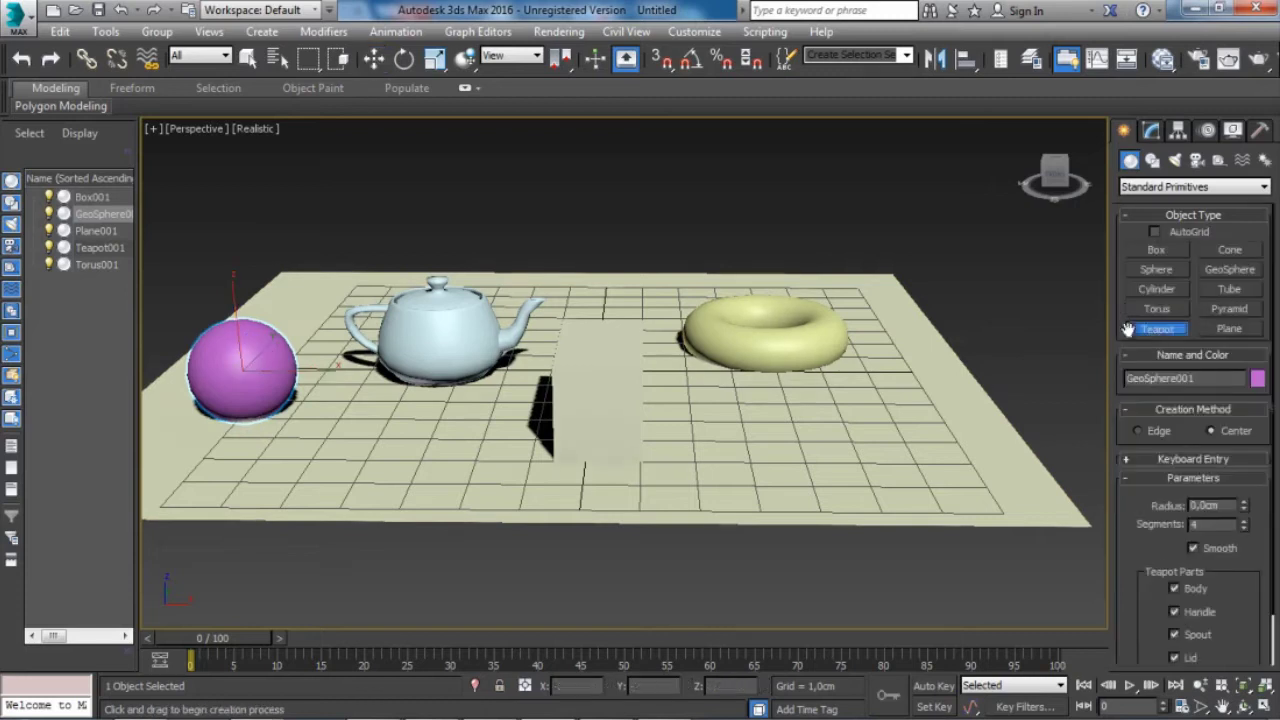
left_click(1147, 246)
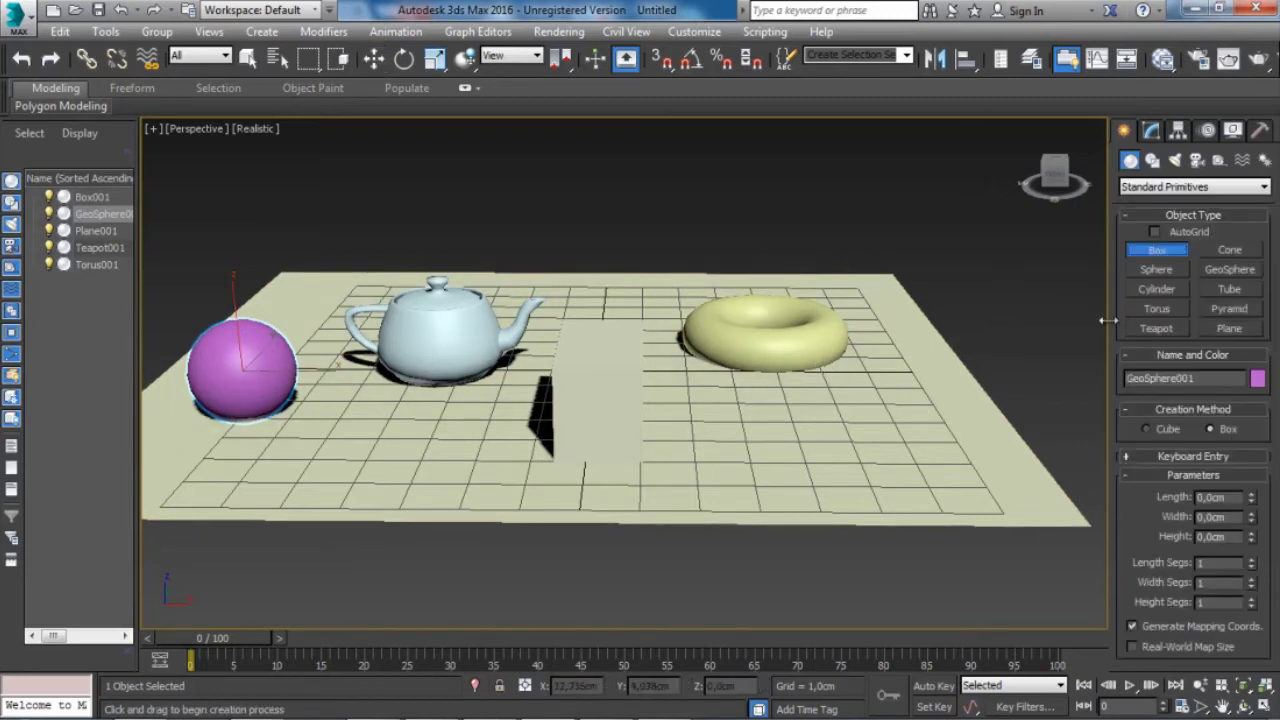
left_click(1217, 317)
left_click_drag(845, 392, 980, 446)
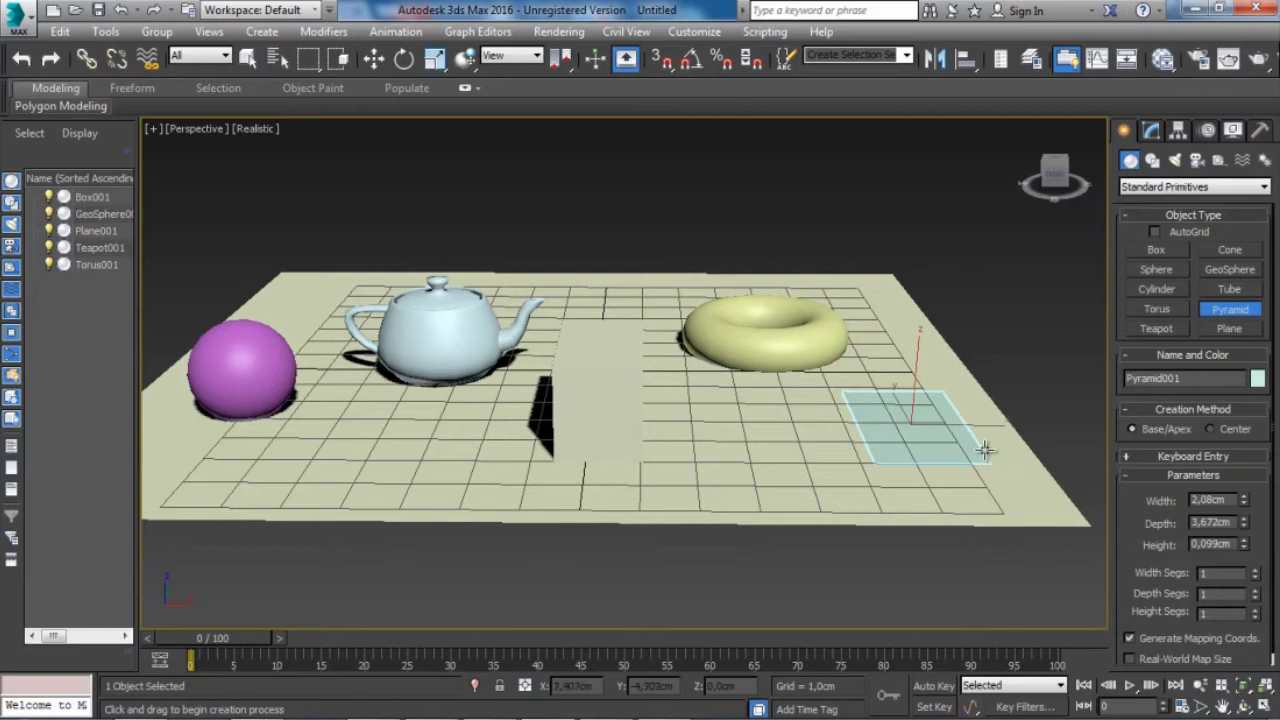
left_click(955, 355)
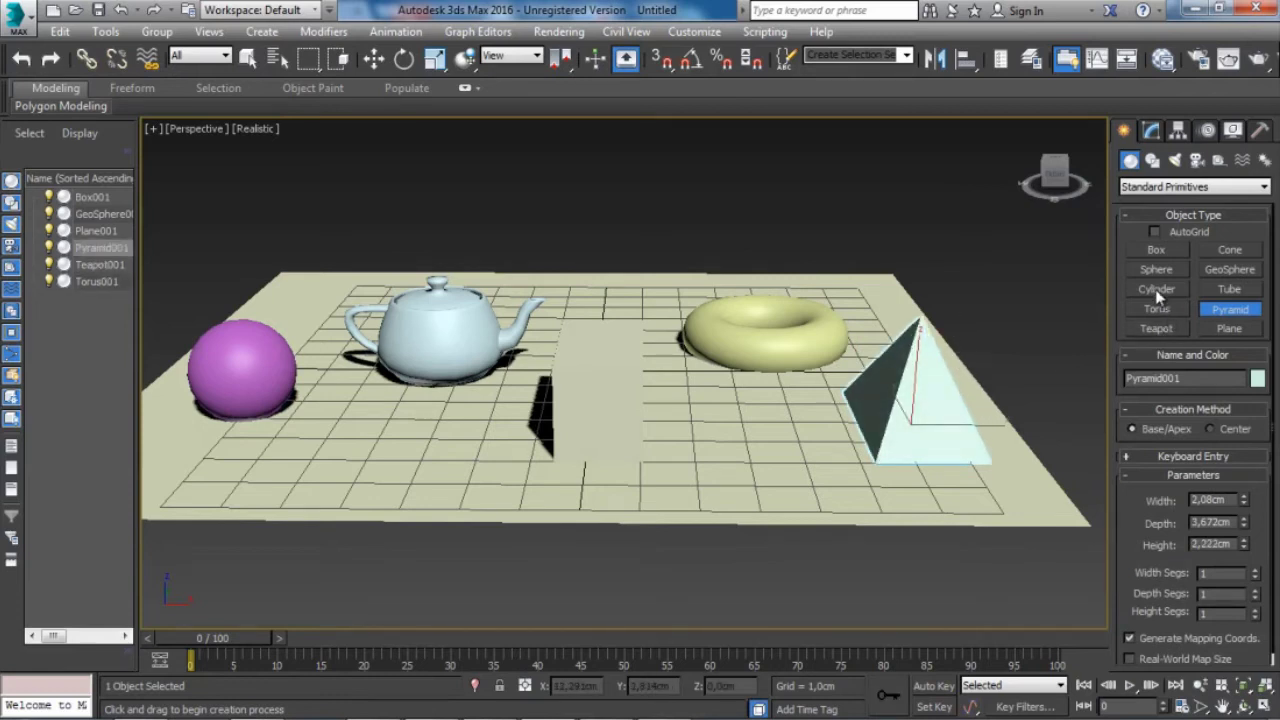
Create a cylinder with a radius of about 1.7 cm and a height of 3.5 cm at the plane's rear edge.
left_click(1156, 289)
left_click_drag(641, 280, 644, 270)
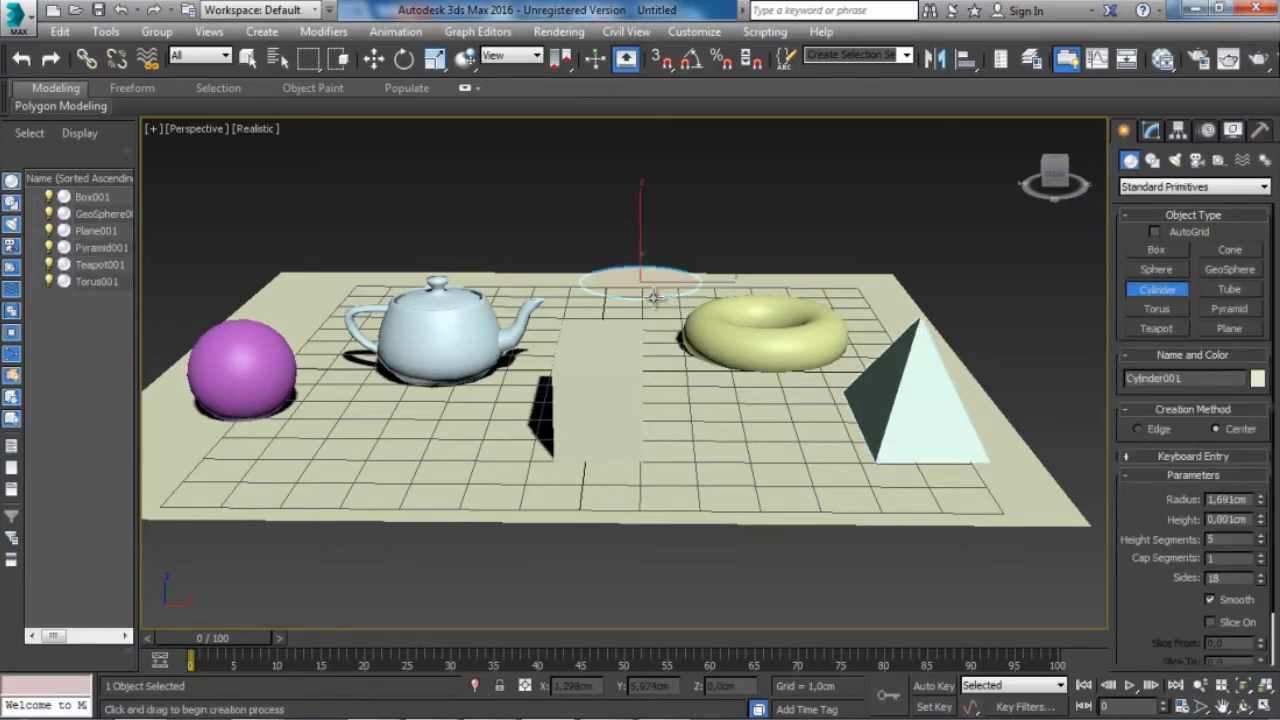
left_click(645, 168)
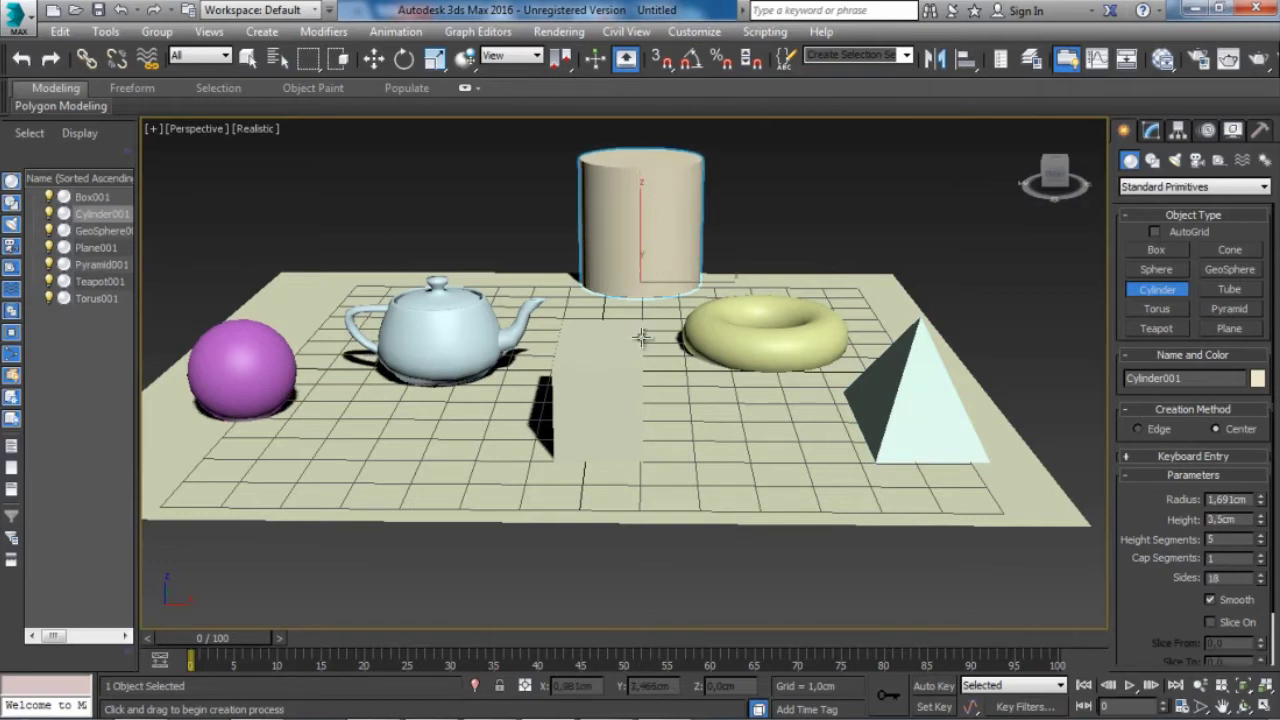
key("w")
Move the cylinder along Y to about 4.18 cm, further onto the plane.
middle_click_drag(665, 304, 672, 292, "alt")
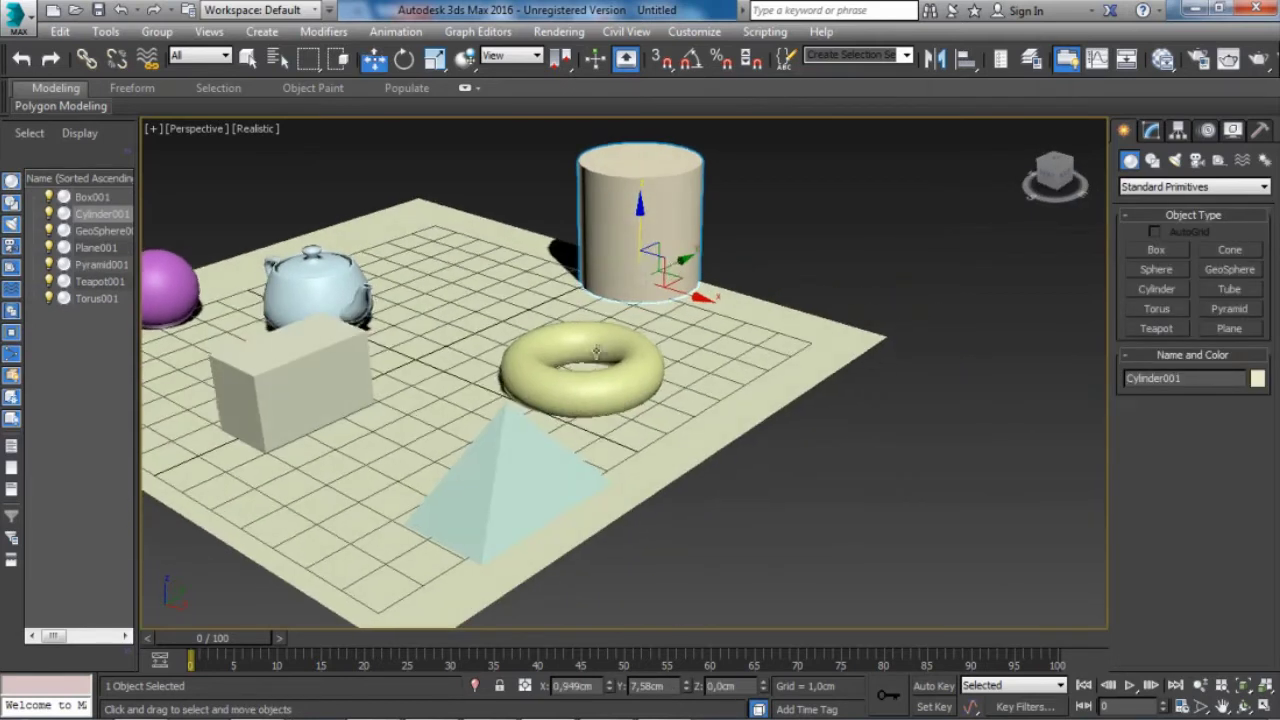
left_click_drag(672, 292, 603, 288)
middle_click_drag(603, 288, 682, 366, "alt")
Select the plane, the teapot and the cylinder one after another directly in the viewport.
left_click(685, 371)
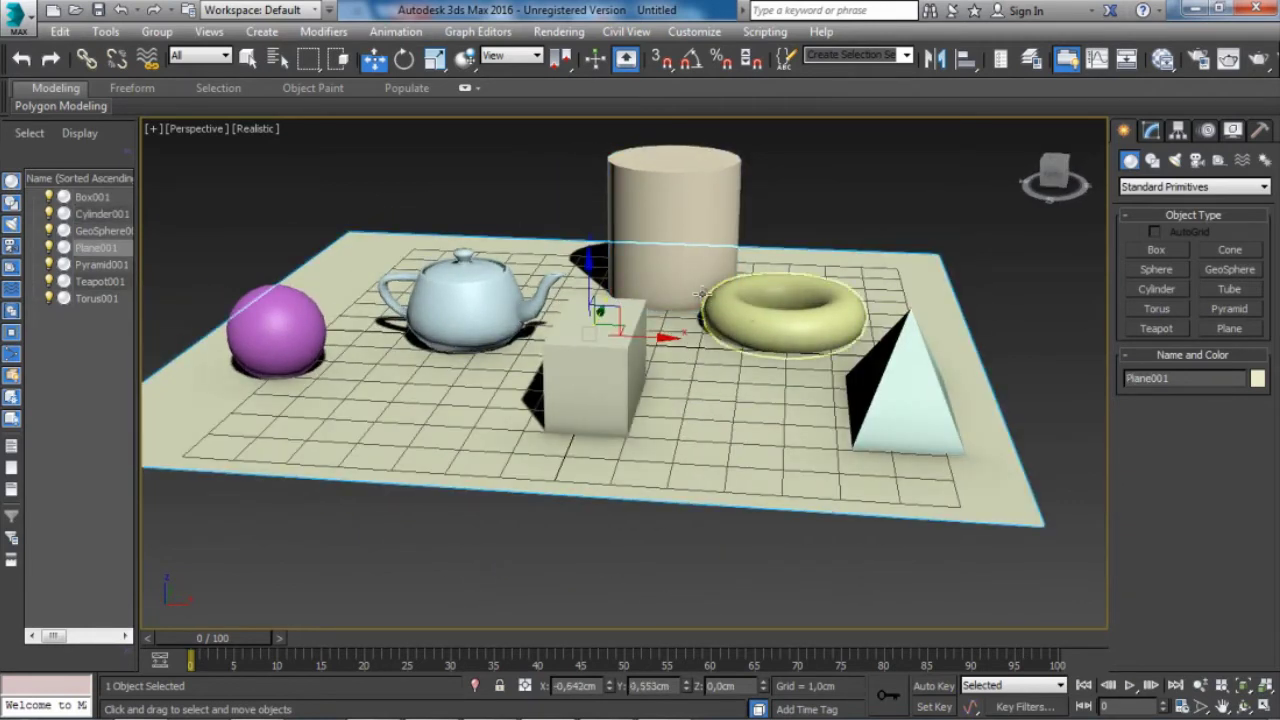
left_click(400, 296)
left_click(656, 201)
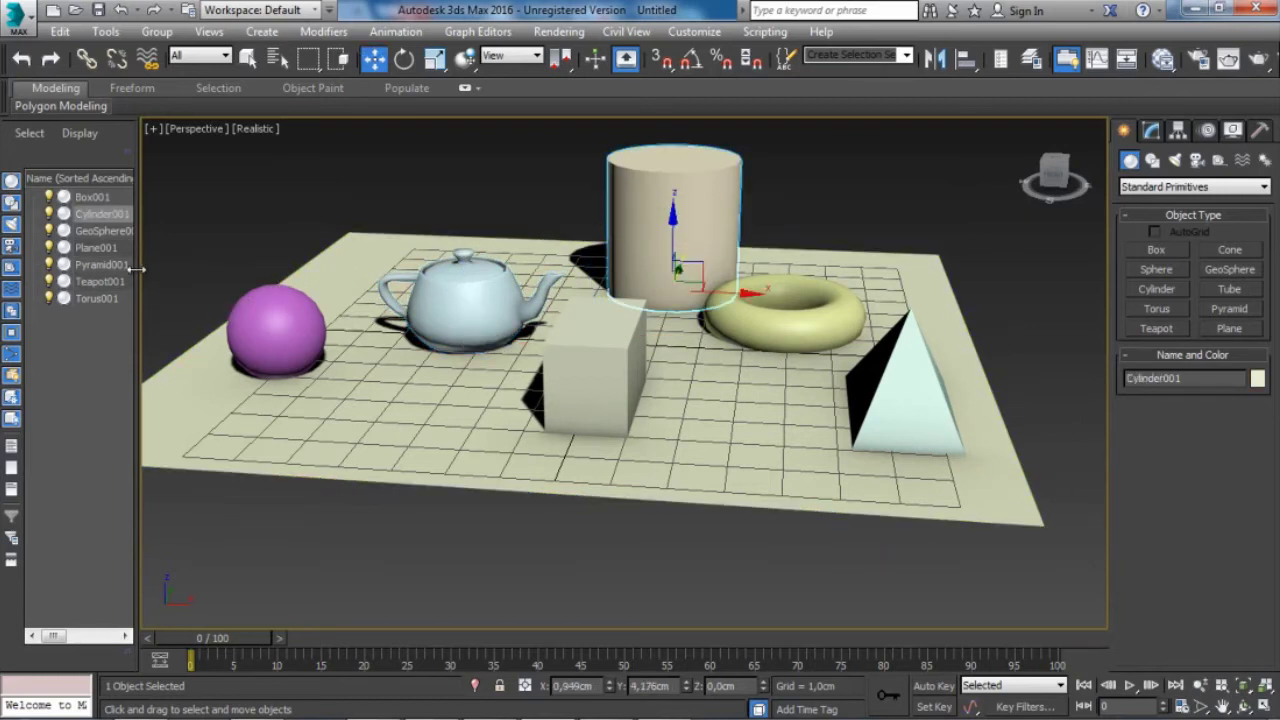
Widen the Scene Explorer until its Frozen column shows, and select the listed objects one after another, ending with Pyramid001.
left_click_drag(137, 268, 183, 268)
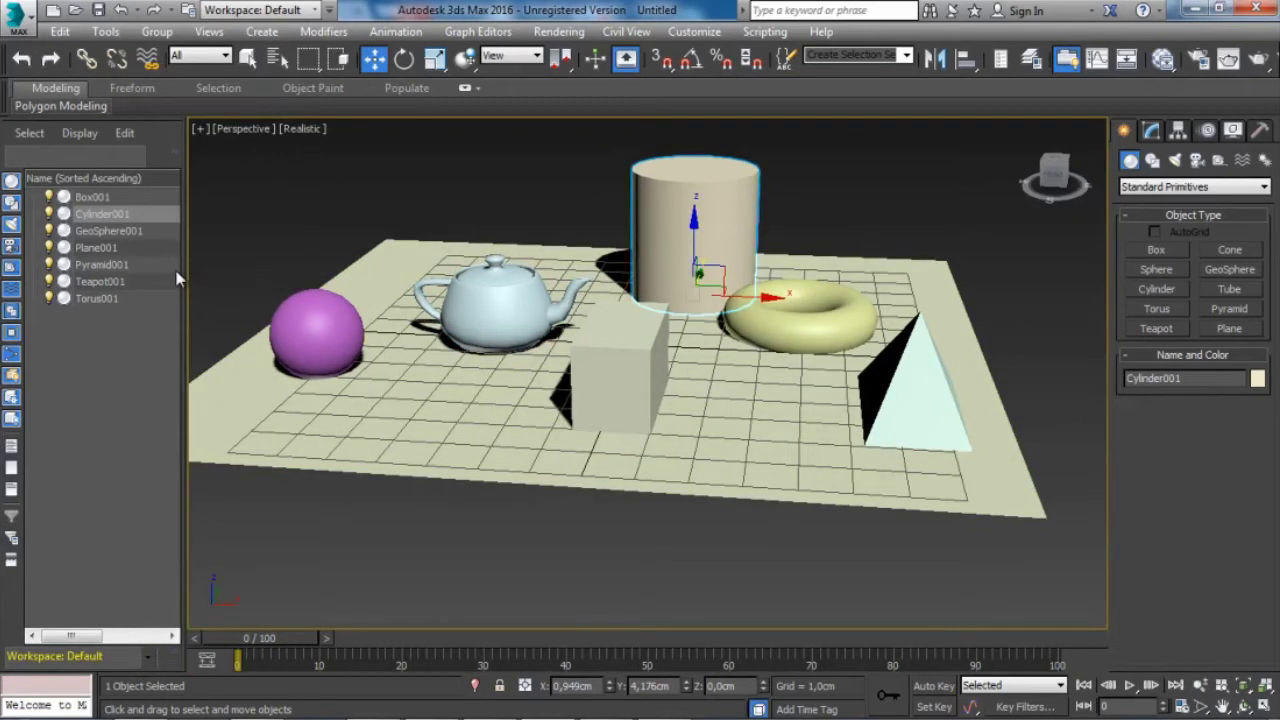
left_click(105, 247)
left_click(104, 214)
left_click(101, 197)
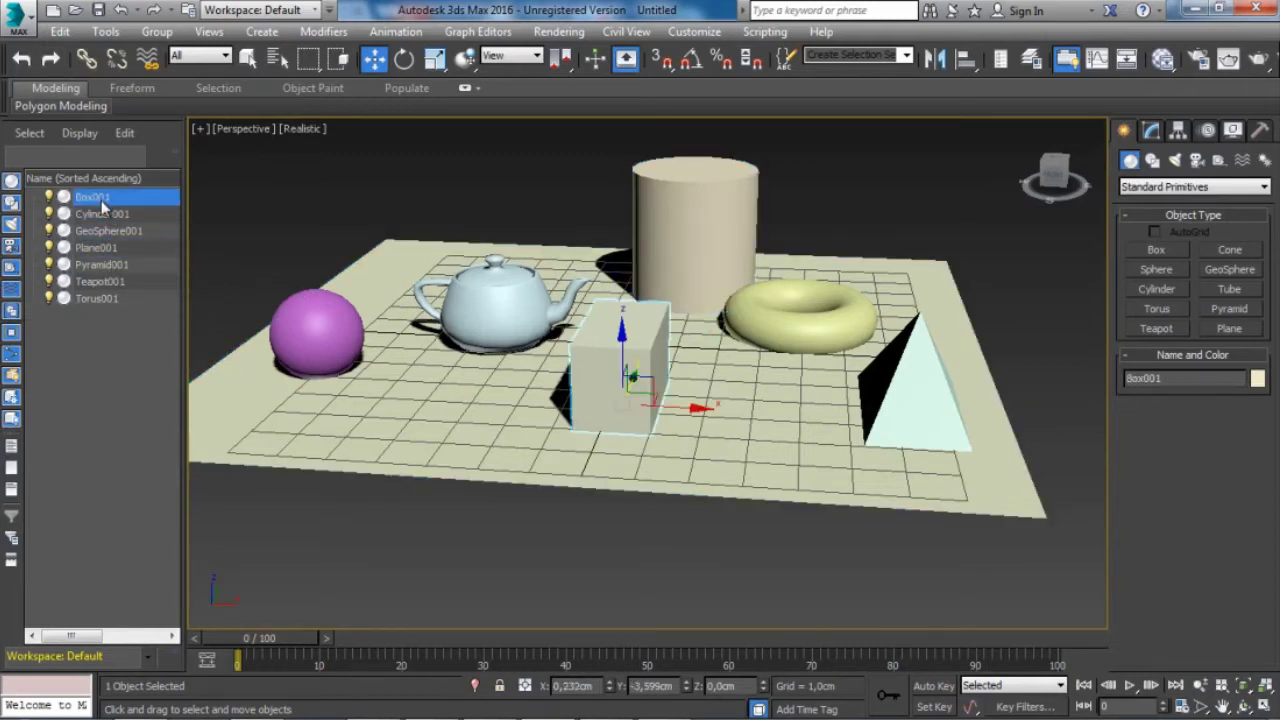
left_click(103, 231)
left_click(105, 248)
left_click(106, 265)
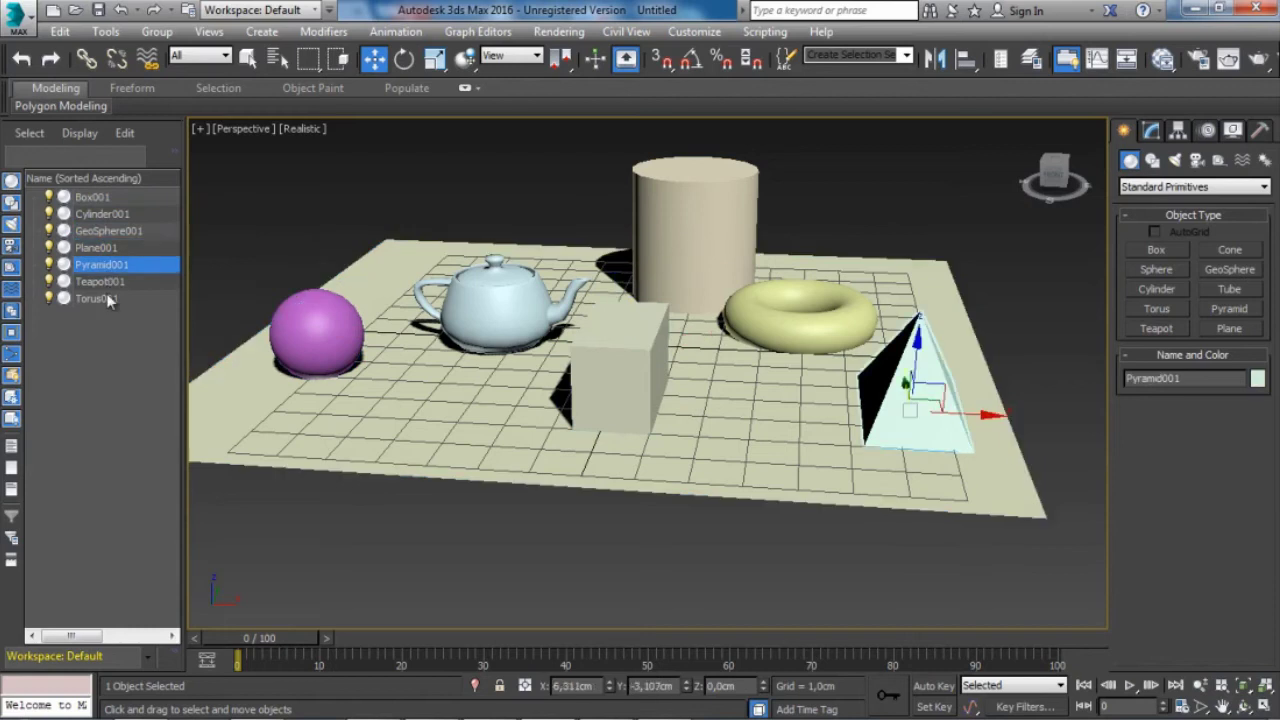
left_click(108, 299)
left_click(108, 266)
left_click(107, 232)
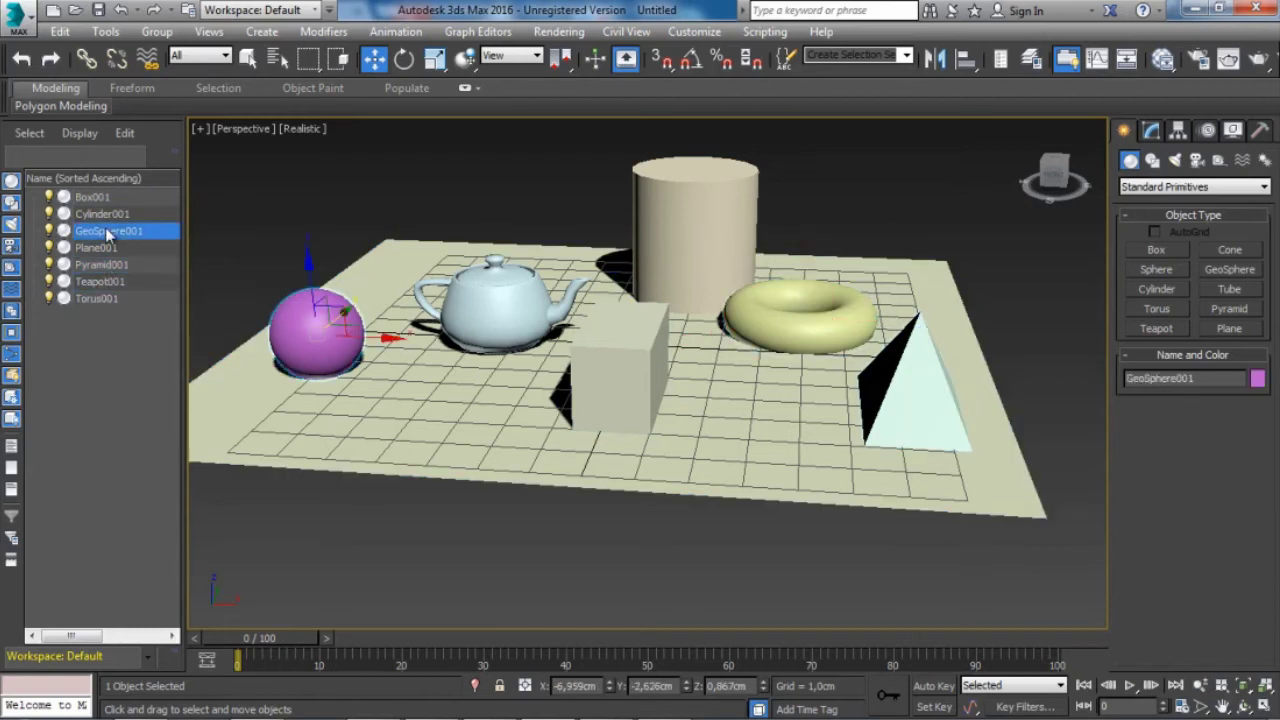
left_click(103, 197)
left_click(105, 214)
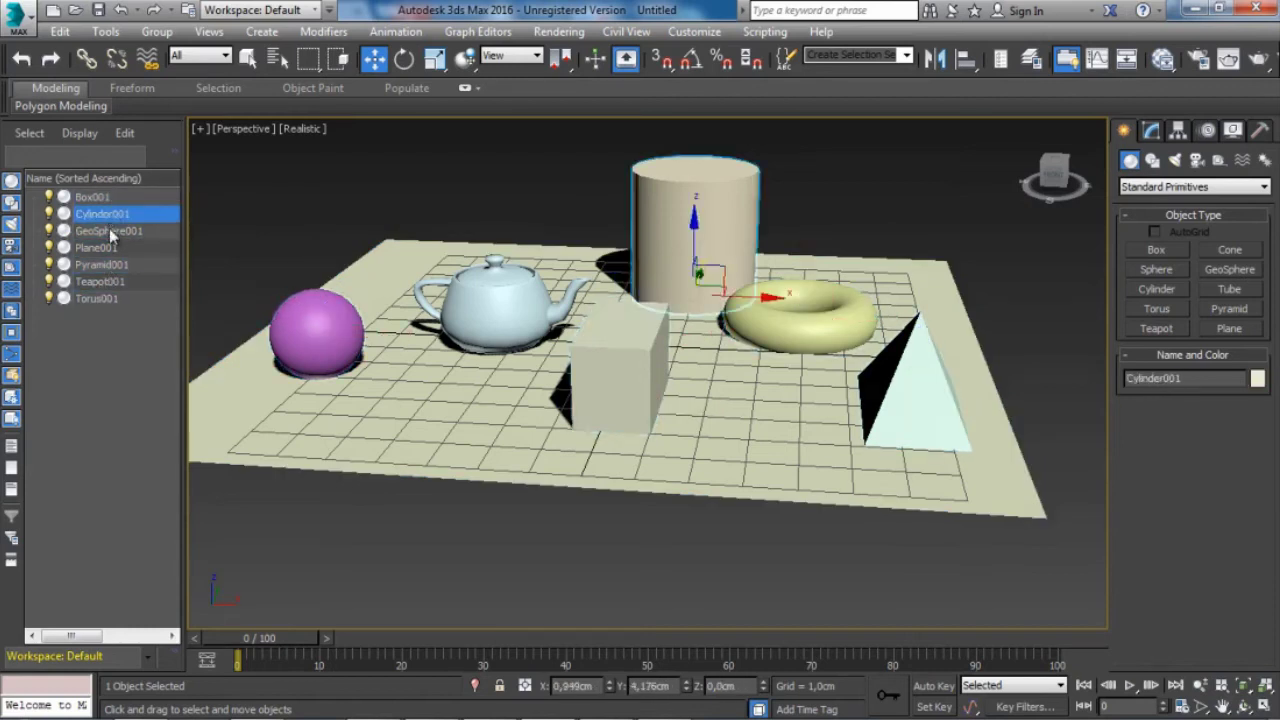
left_click(107, 231)
left_click(112, 264)
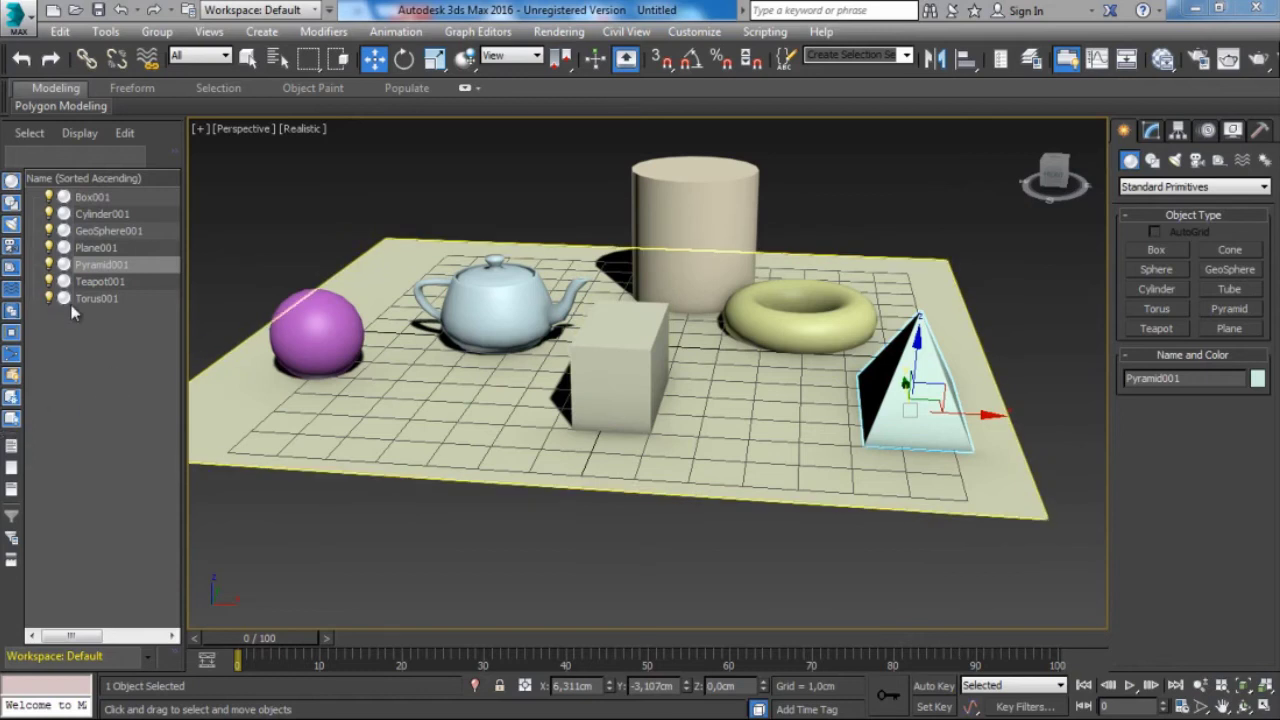
left_click_drag(181, 253, 277, 281)
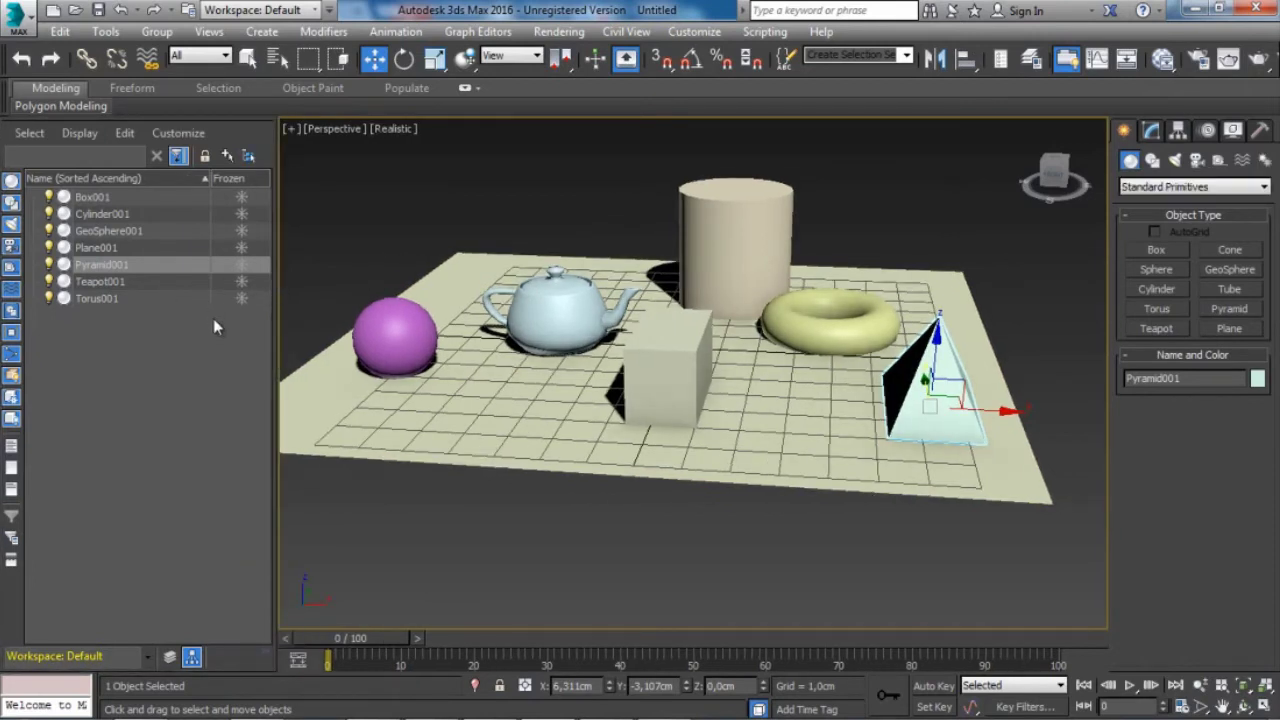
Restore the four-viewport layout and resize it so the Top viewport is the largest.
key("alt+w")
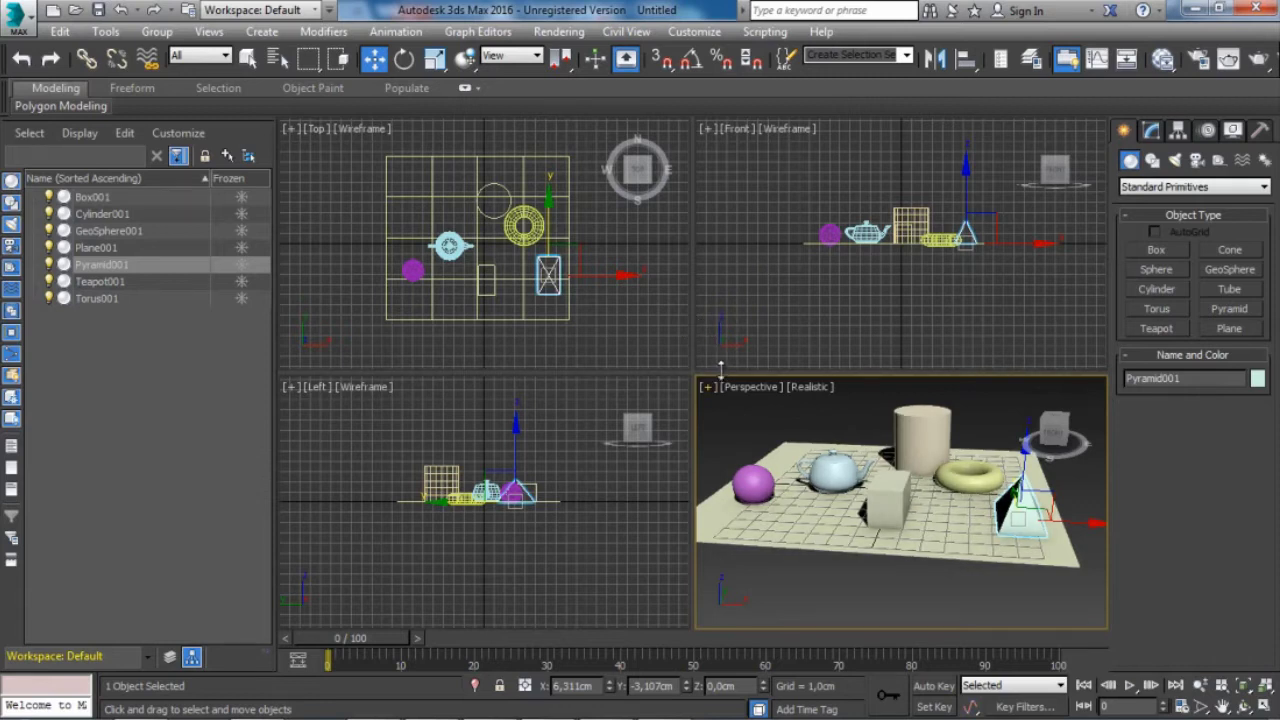
left_click_drag(720, 372, 735, 463)
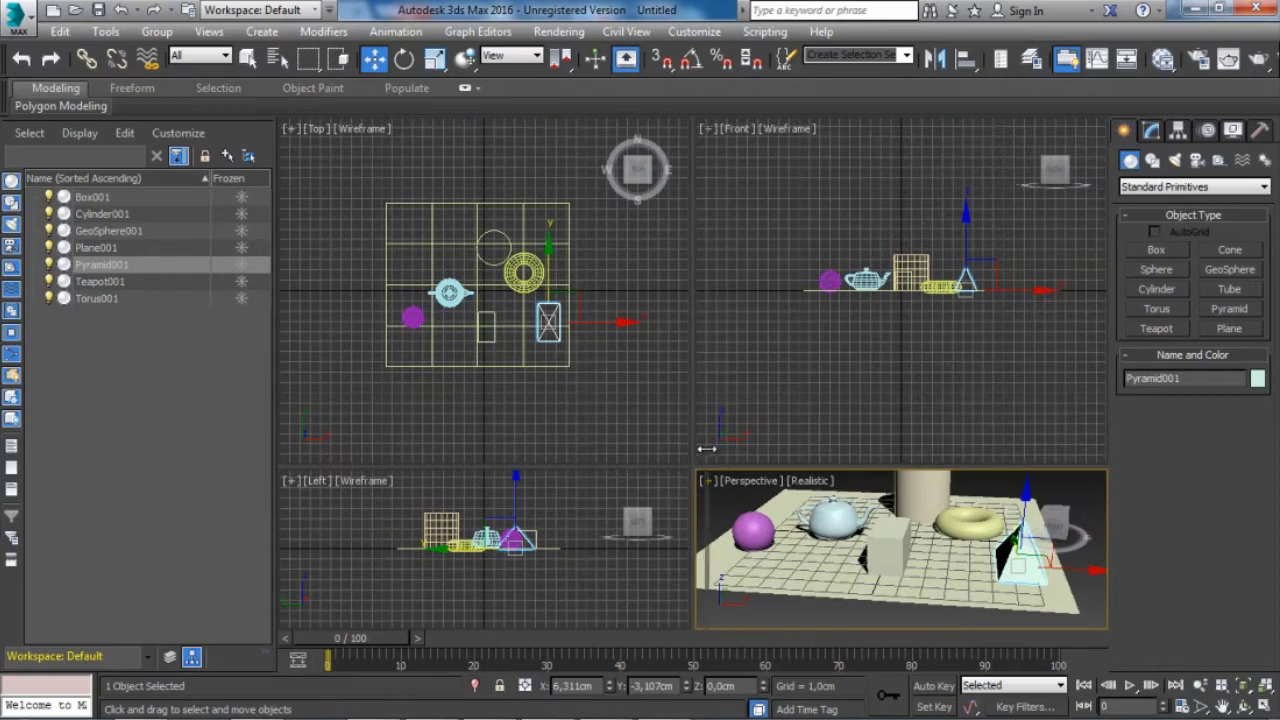
left_click_drag(688, 455, 856, 457)
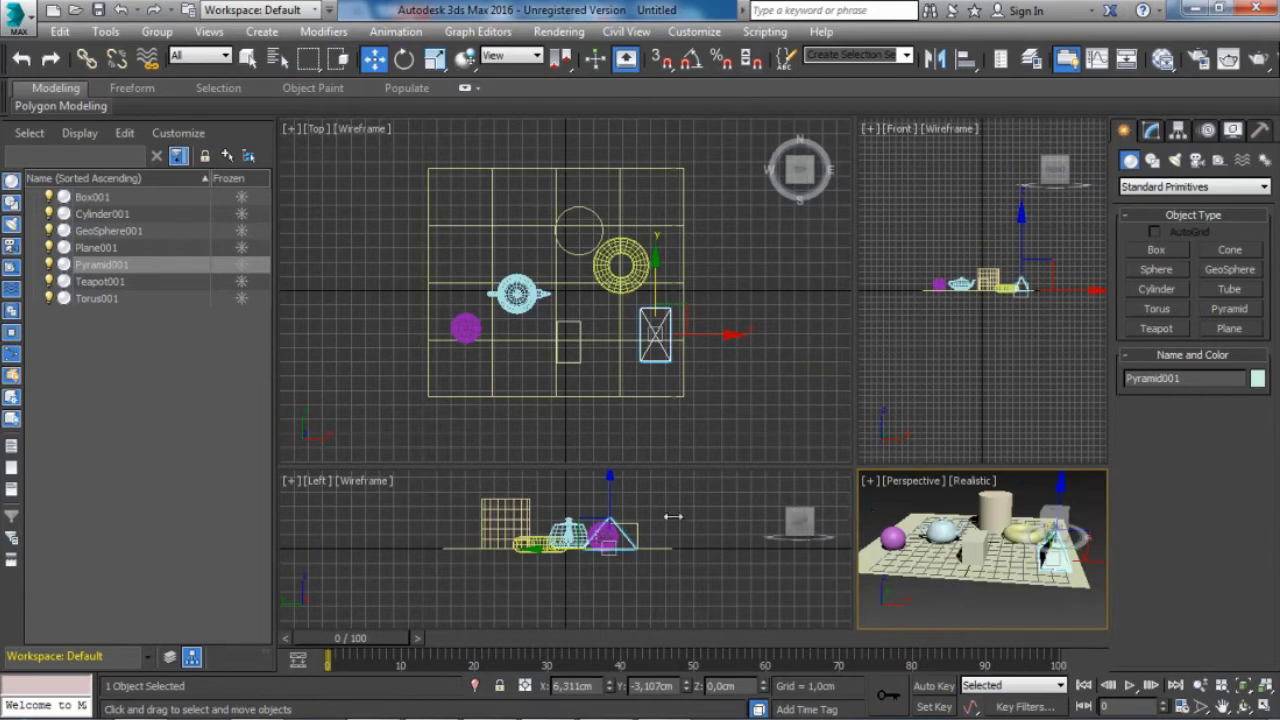
Resize the four viewports to roughly equal size, and maximize the Perspective viewport and restore the four-viewport layout.
left_click_drag(855, 510, 672, 515)
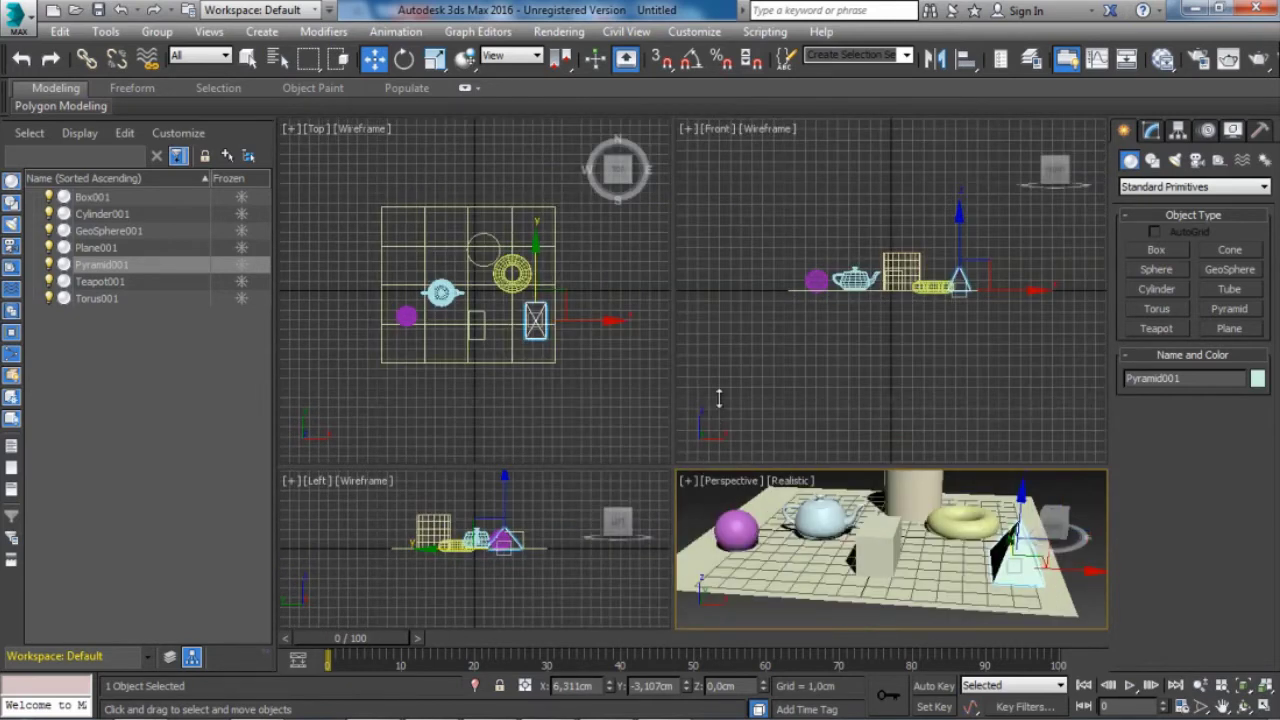
left_click_drag(718, 398, 732, 332)
key("alt+w")
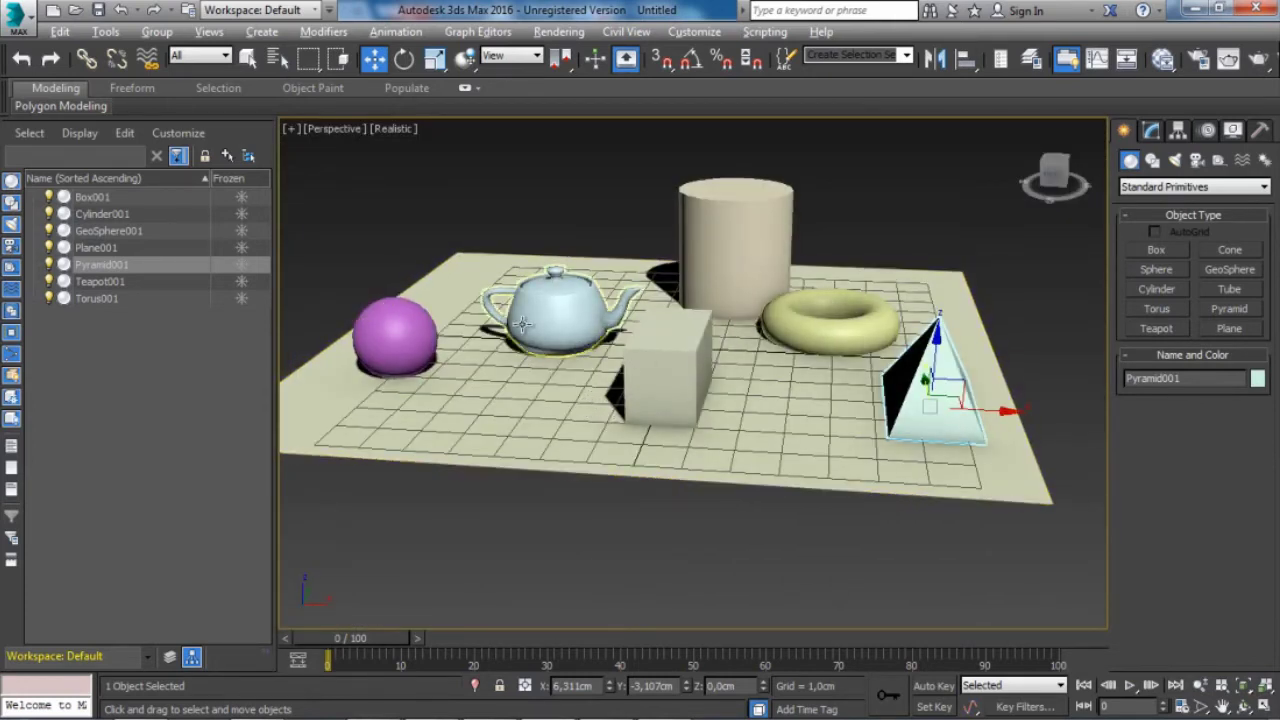
key("alt+w")
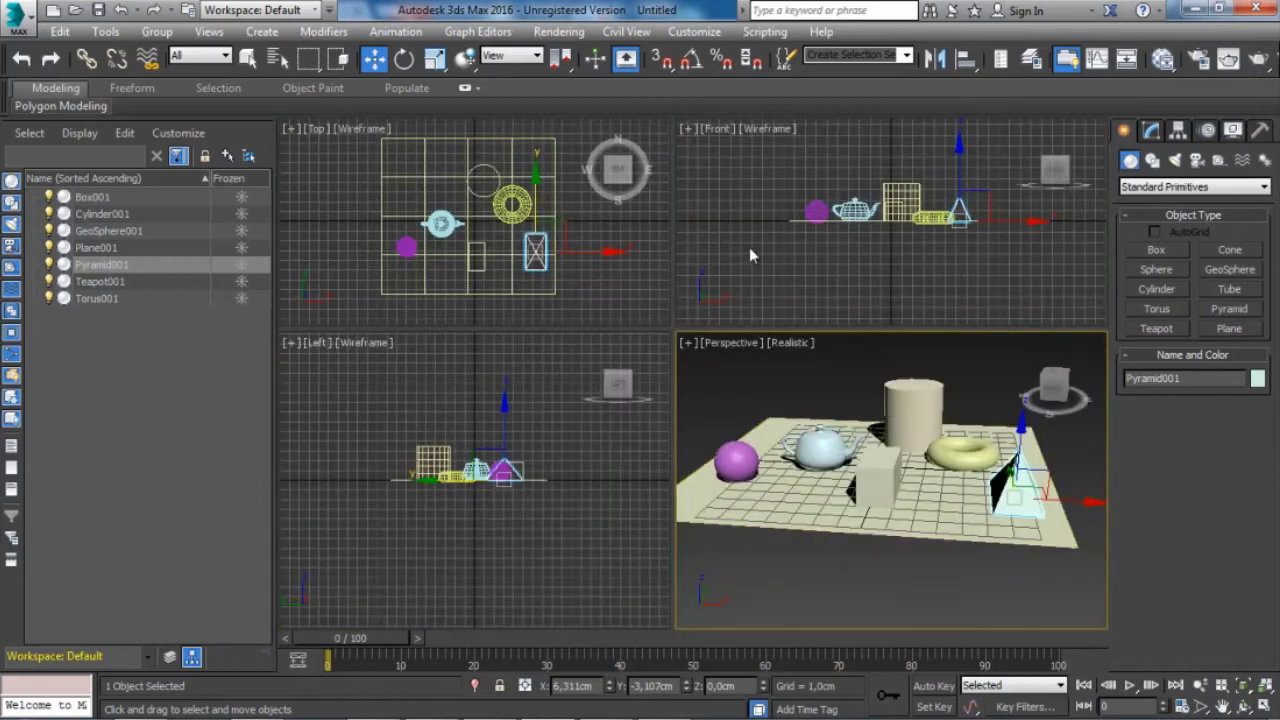
Maximize and restore the Front viewport, and then maximize the Perspective viewport.
left_click(749, 255)
key("alt+w")
key("alt+w")
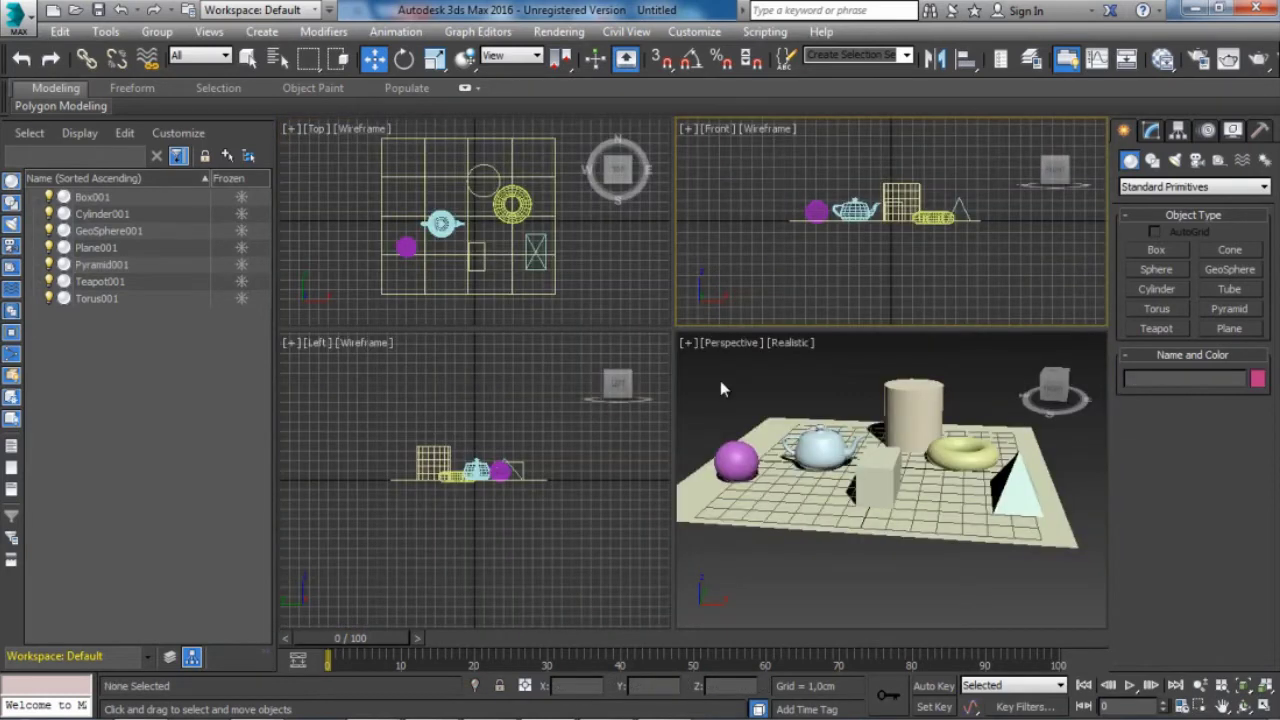
left_click(720, 380)
key("alt+w")
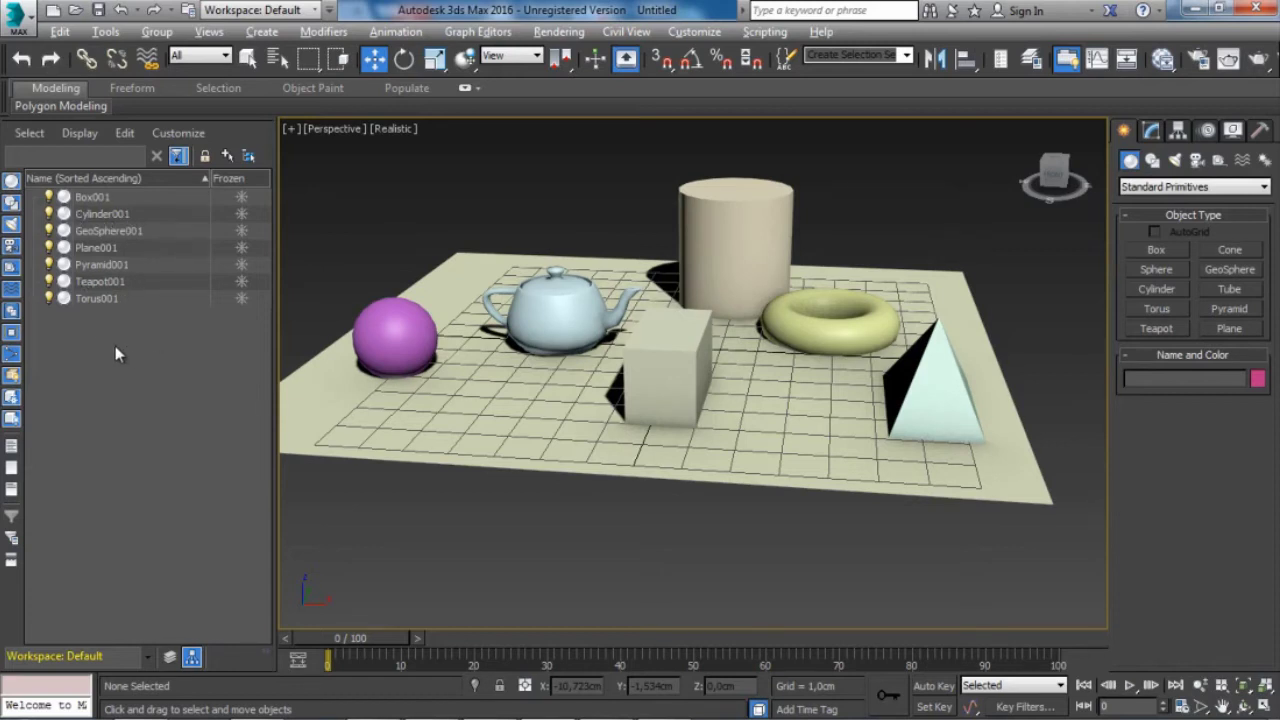
Hide and unhide Box001, Cylinder001 and GeoSphere001 one after another in the Scene Explorer.
left_click(48, 197)
left_click(48, 197)
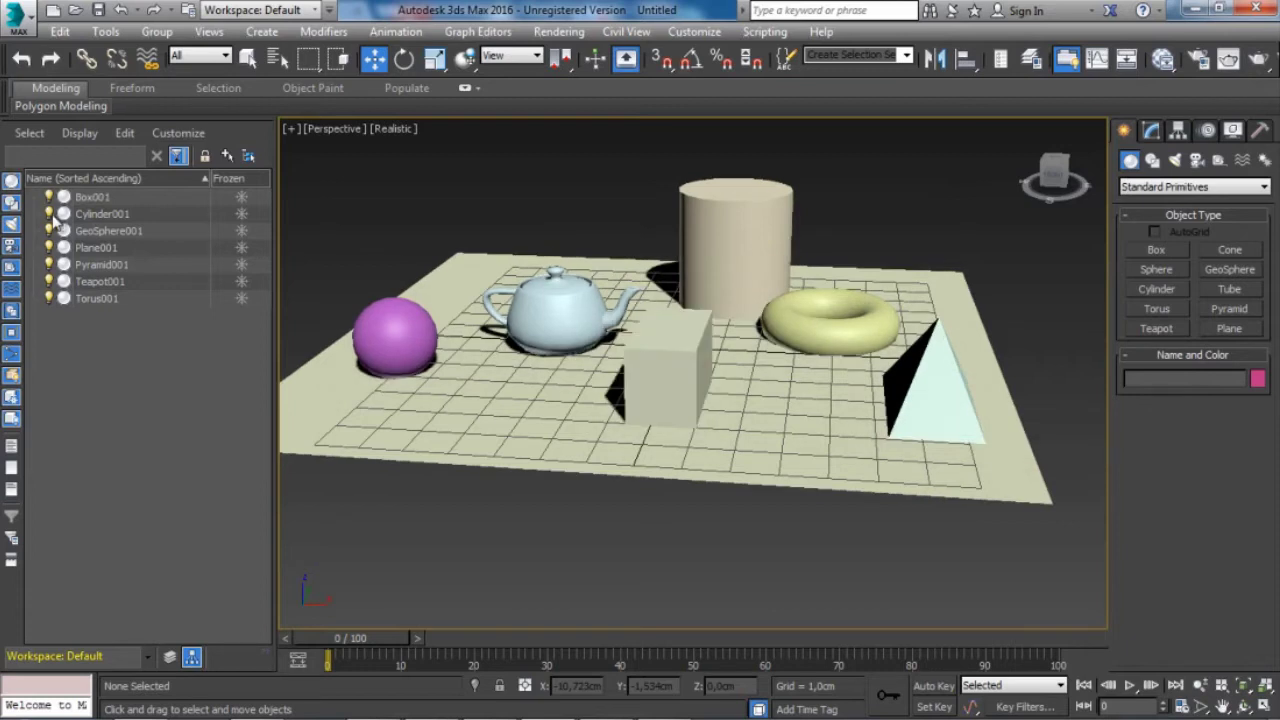
left_click(48, 214)
left_click(48, 214)
left_click(49, 231)
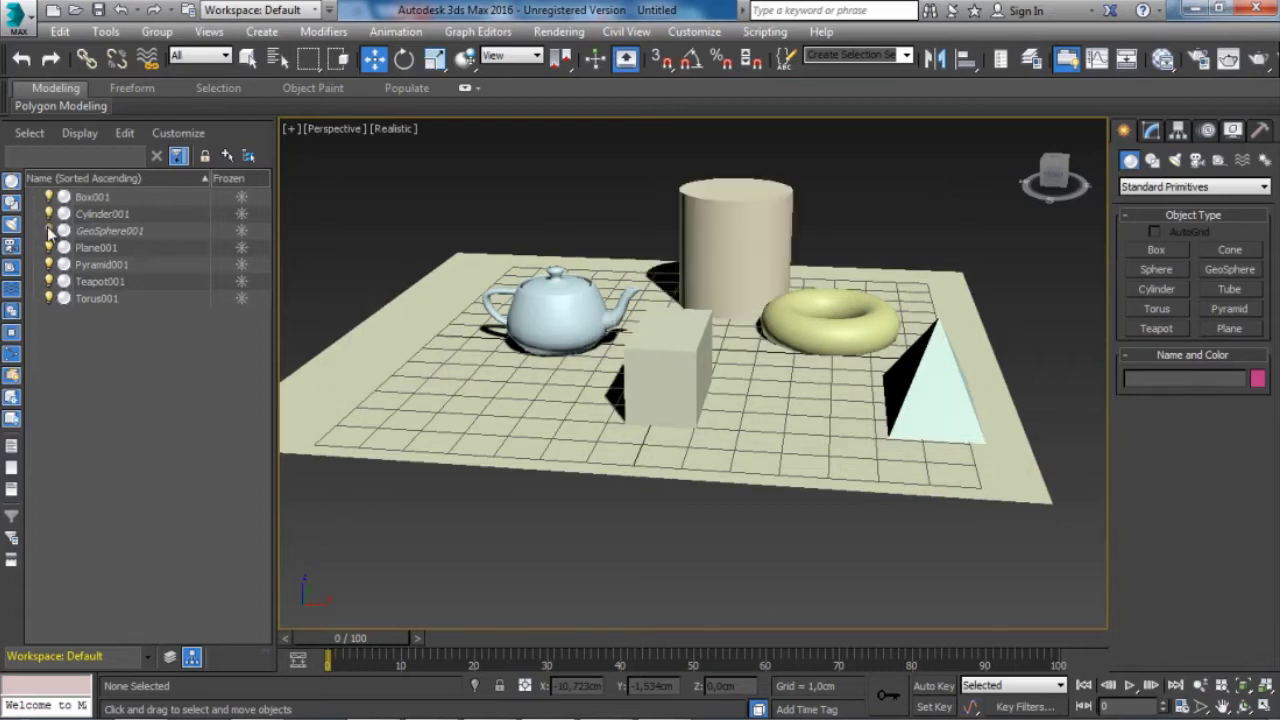
left_click(49, 231)
Select GeoSphere001, Cylinder001 and finally Plane001 in the Scene Explorer, and hide and unhide Pyramid001.
left_click(95, 232)
left_click(100, 214)
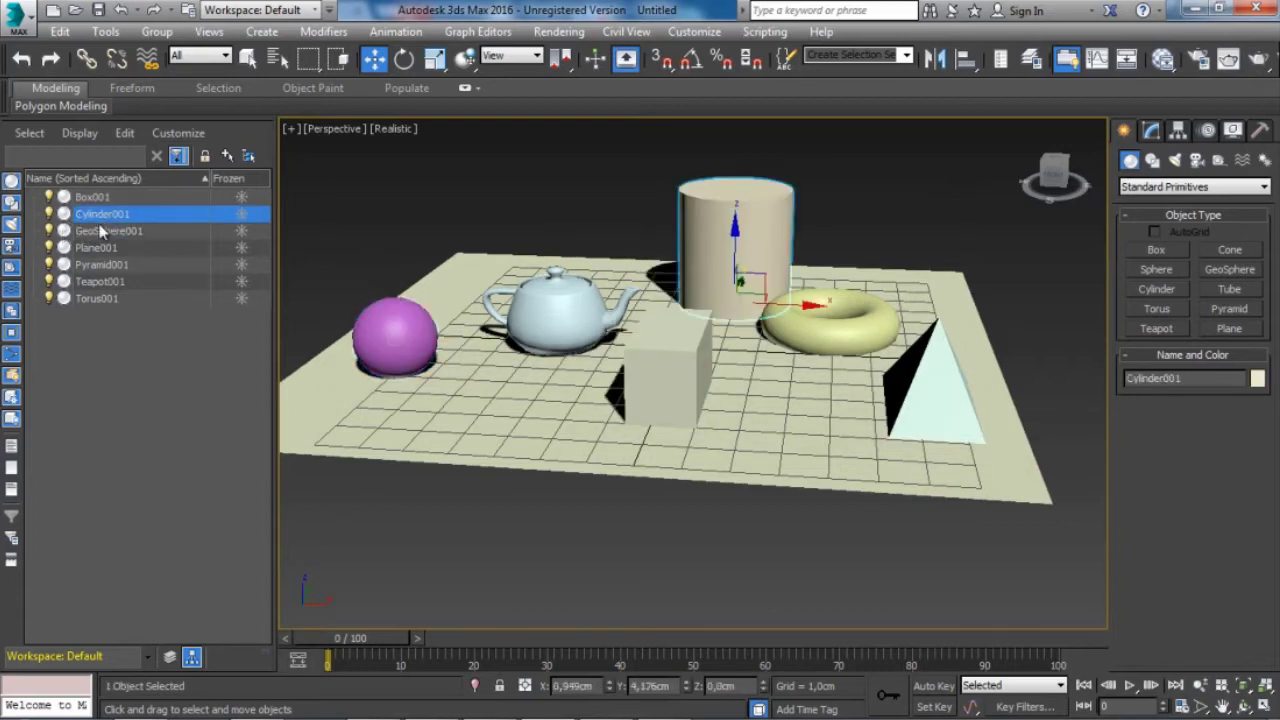
left_click(95, 247)
left_click(49, 264)
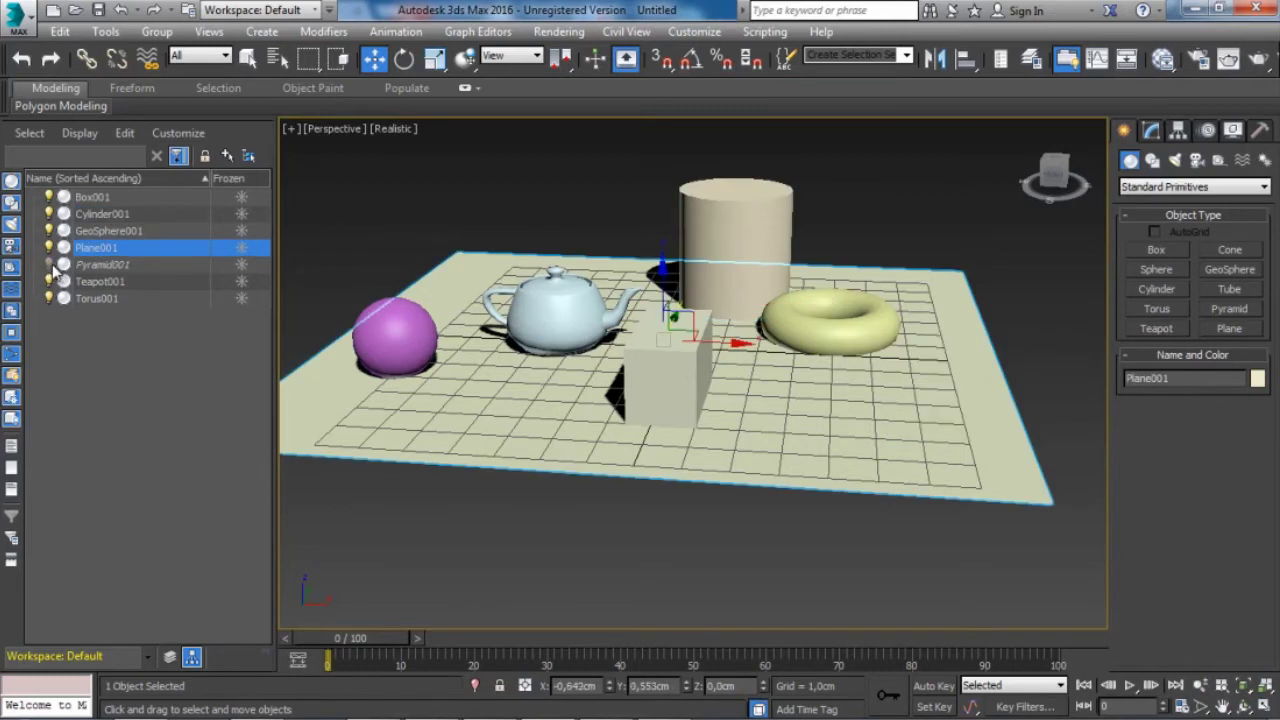
left_click(49, 264)
Look over the plane's hide and freeze commands, and show the Display settings down to the Hide options.
right_click(553, 205)
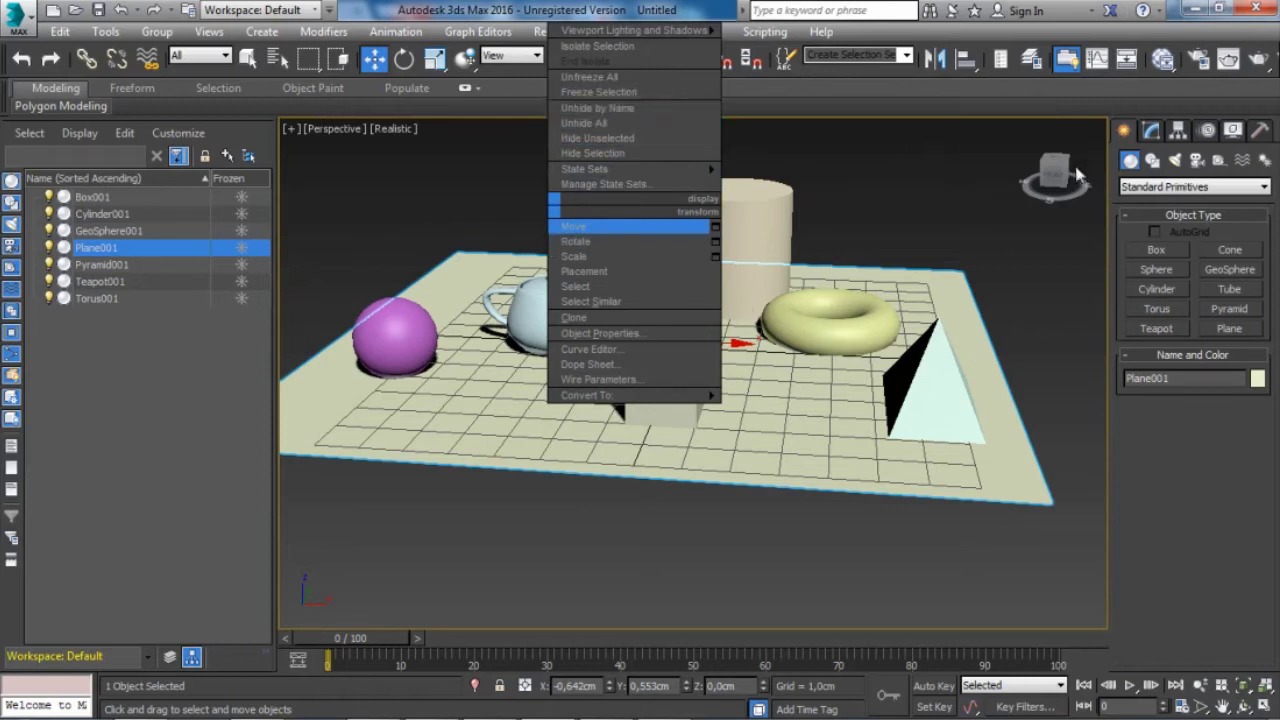
left_click(1233, 132)
left_click(1233, 132)
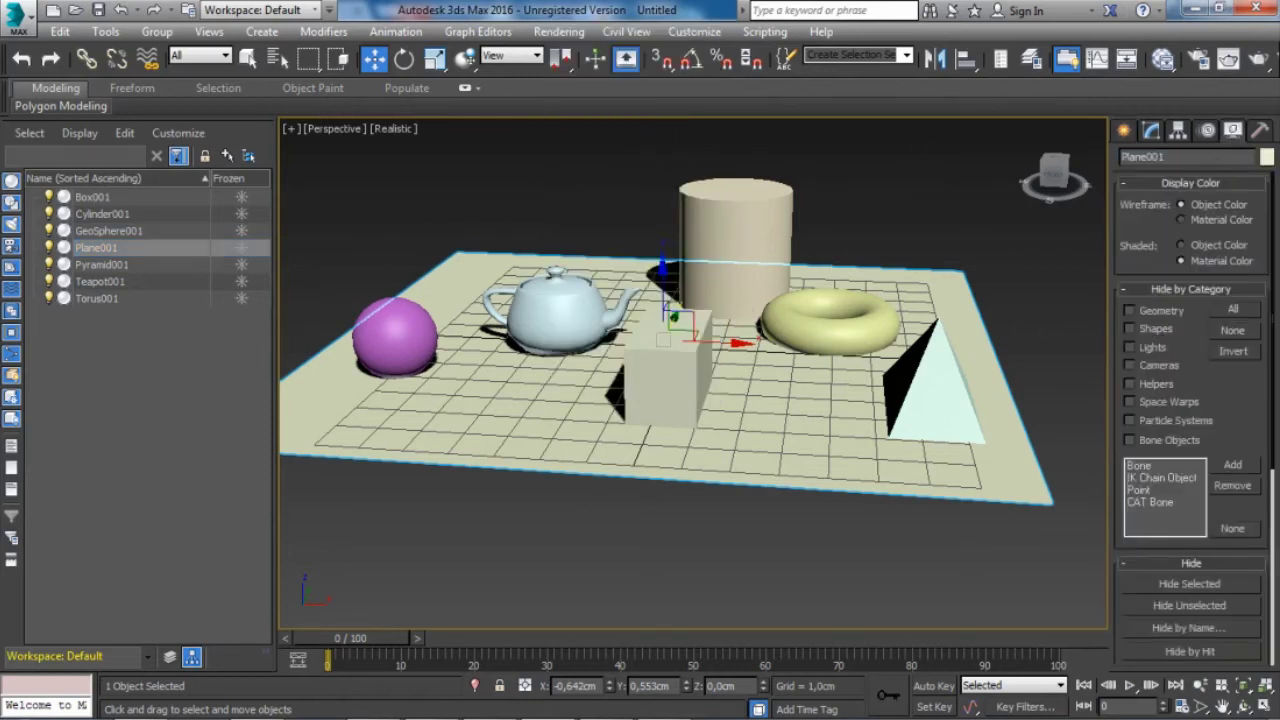
left_click_drag(1234, 423, 1245, 316)
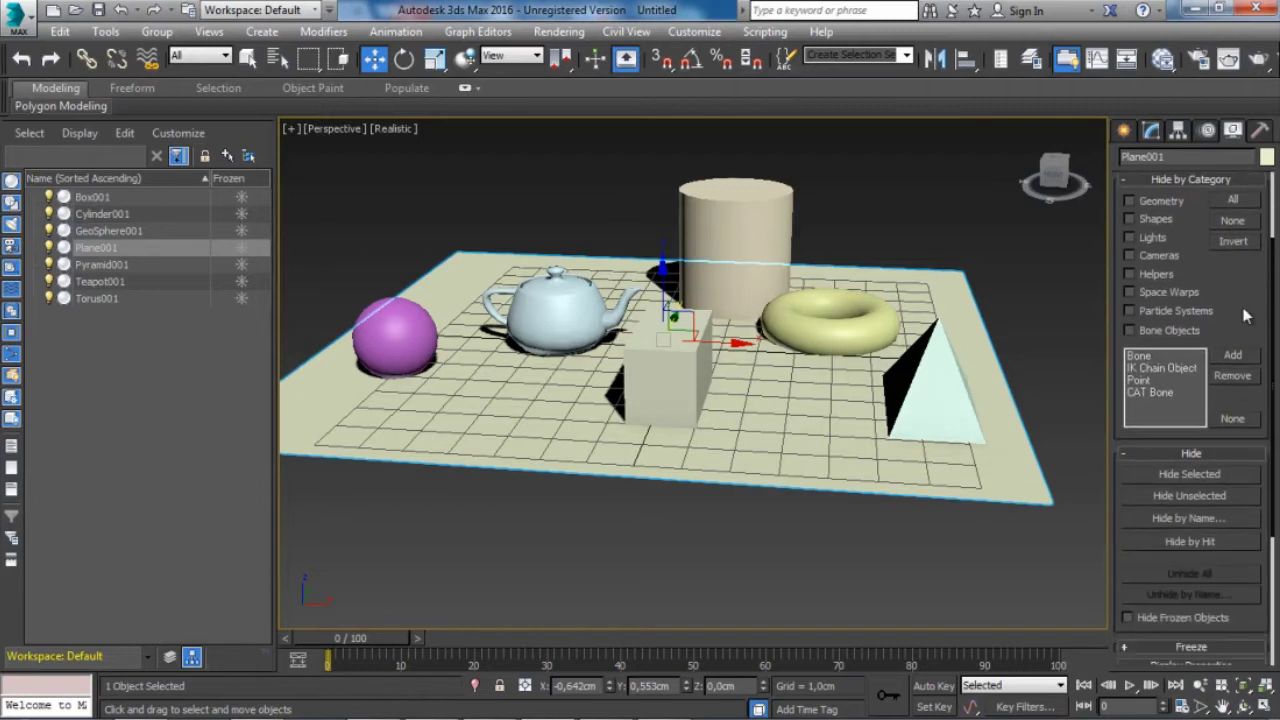
Hide Plane001, Pyramid001 and Teapot001 in the Scene Explorer, and make all three visible again.
left_click(48, 248)
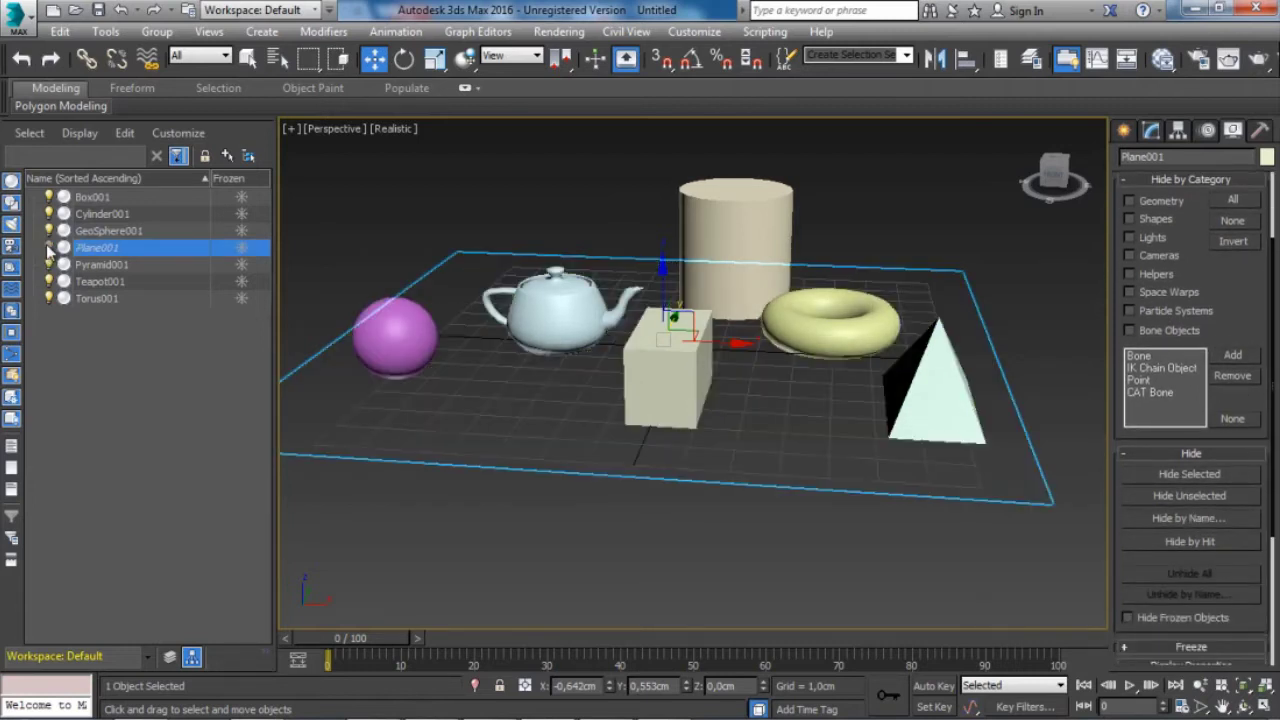
left_click(48, 249)
left_click(48, 248)
left_click(48, 264)
left_click(48, 281)
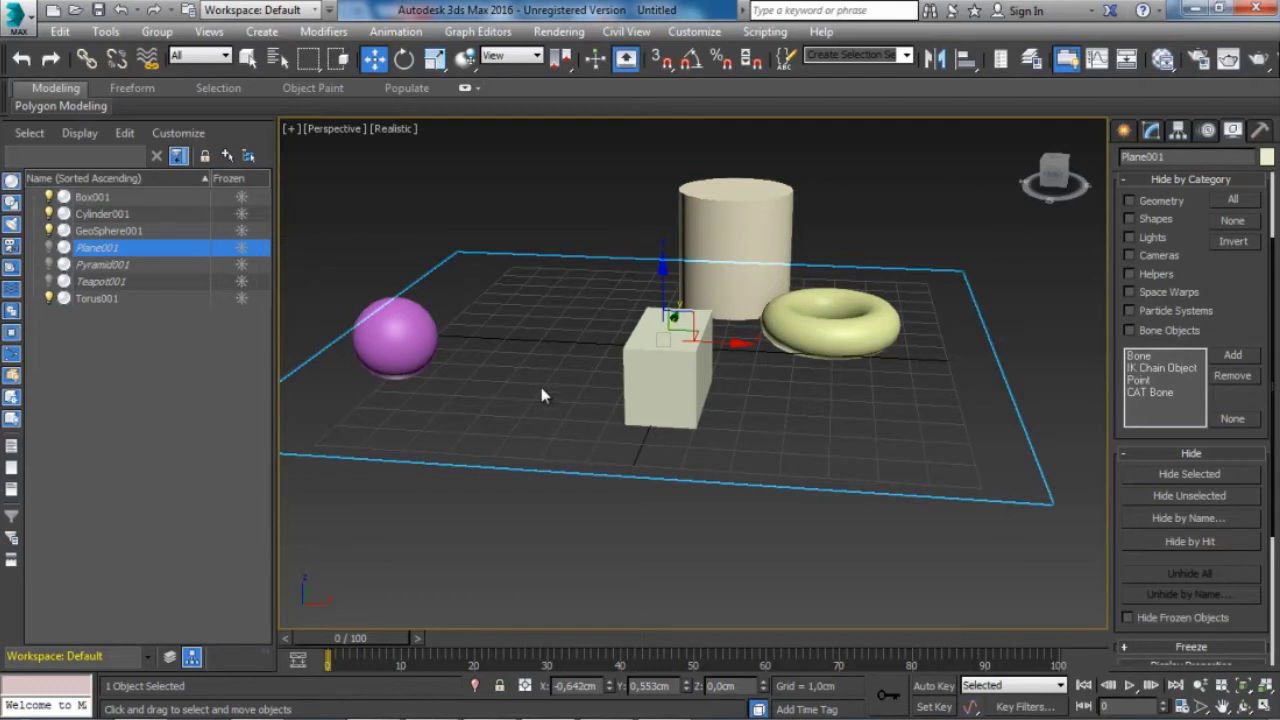
left_click(48, 281)
left_click(48, 264)
left_click(48, 247)
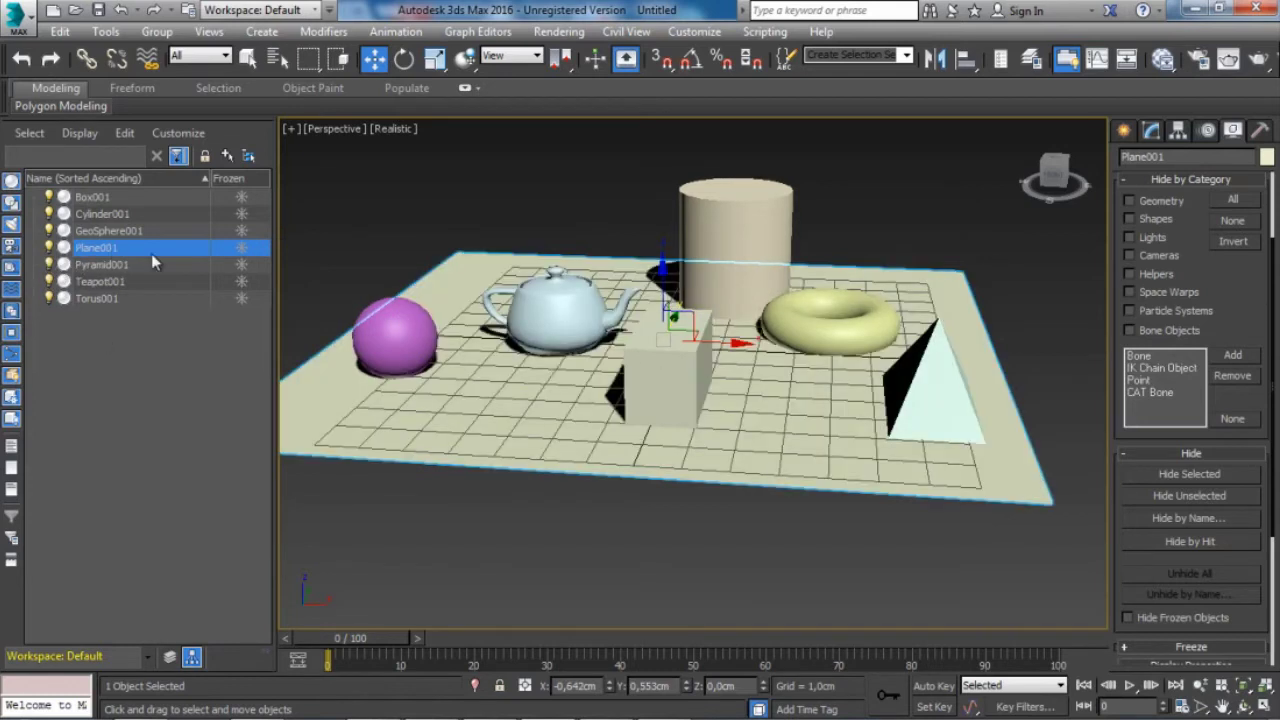
Freeze Box001, Cylinder001, GeoSphere001, Plane001, Pyramid001 and Teapot001 one after another in the Scene Explorer.
left_click(241, 198)
left_click(241, 214)
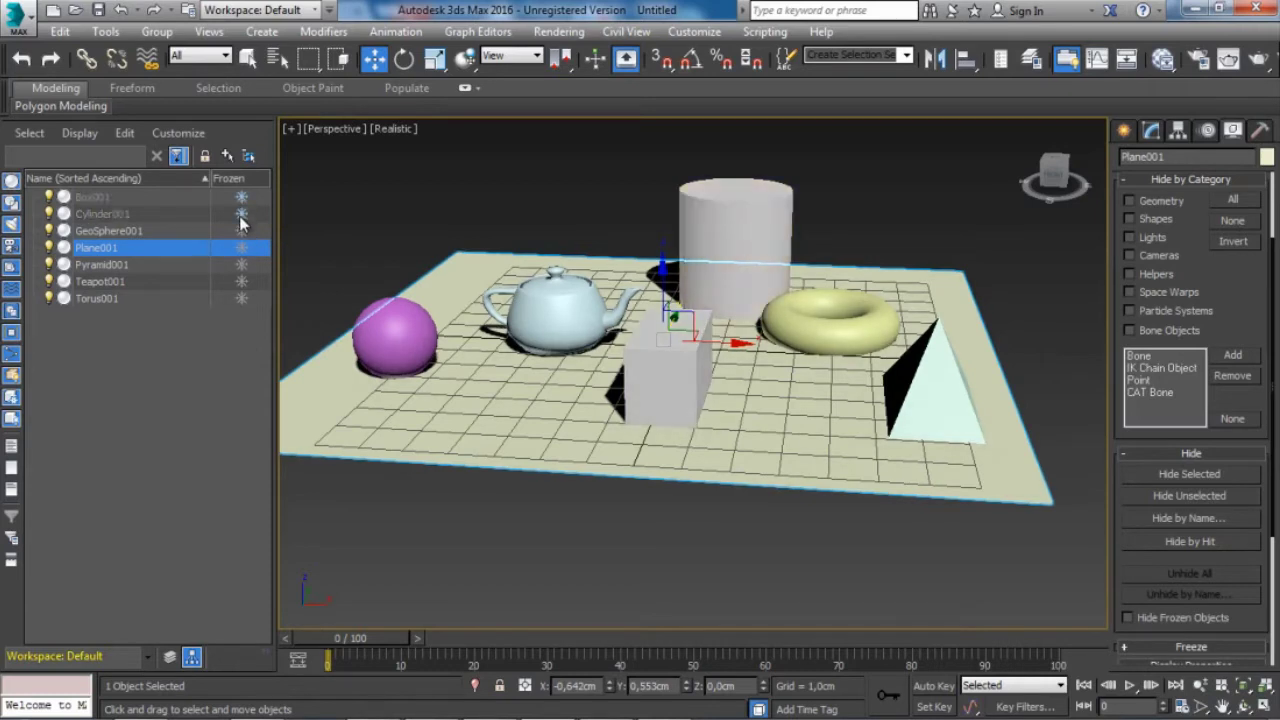
left_click(241, 230)
left_click(241, 248)
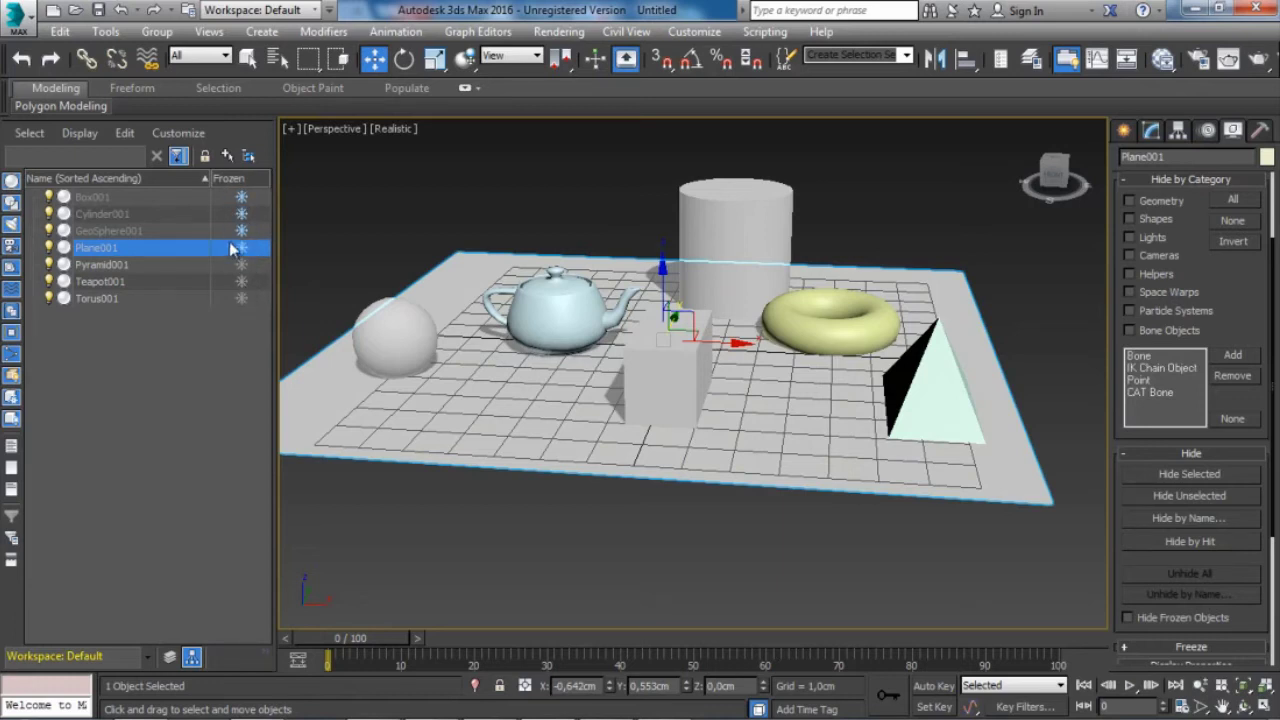
left_click(243, 249)
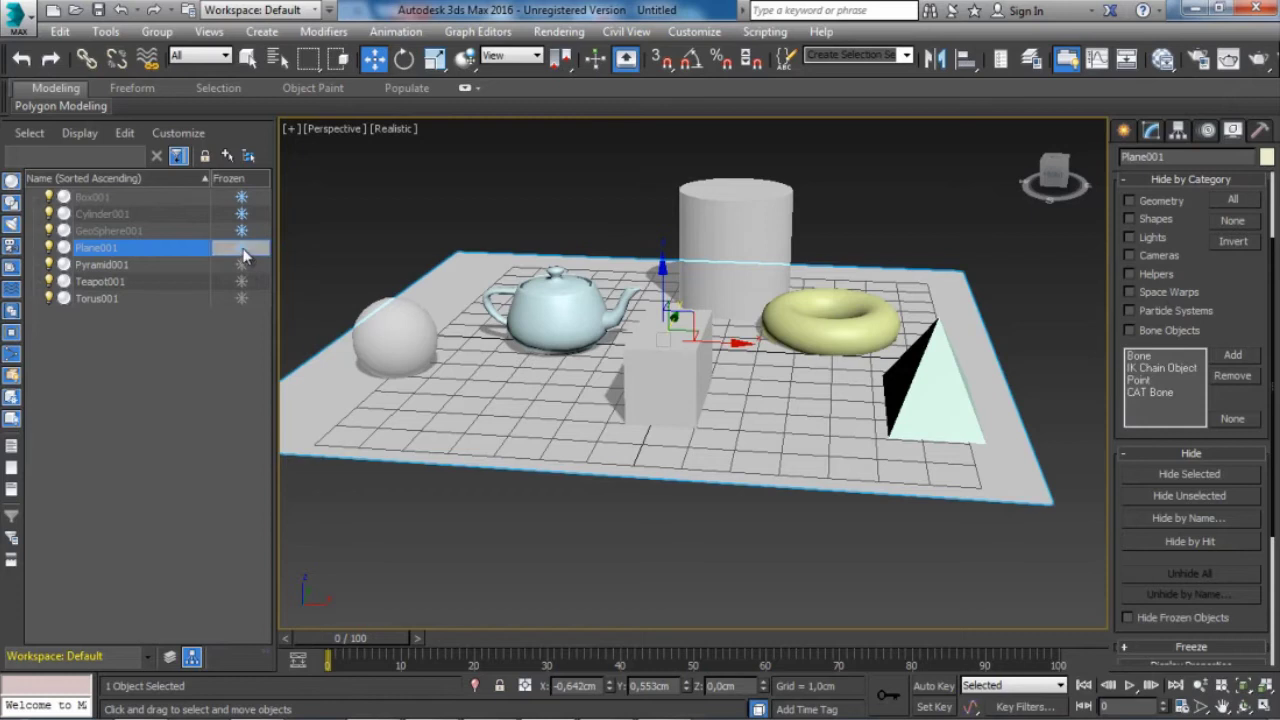
left_click(243, 249)
left_click(241, 264)
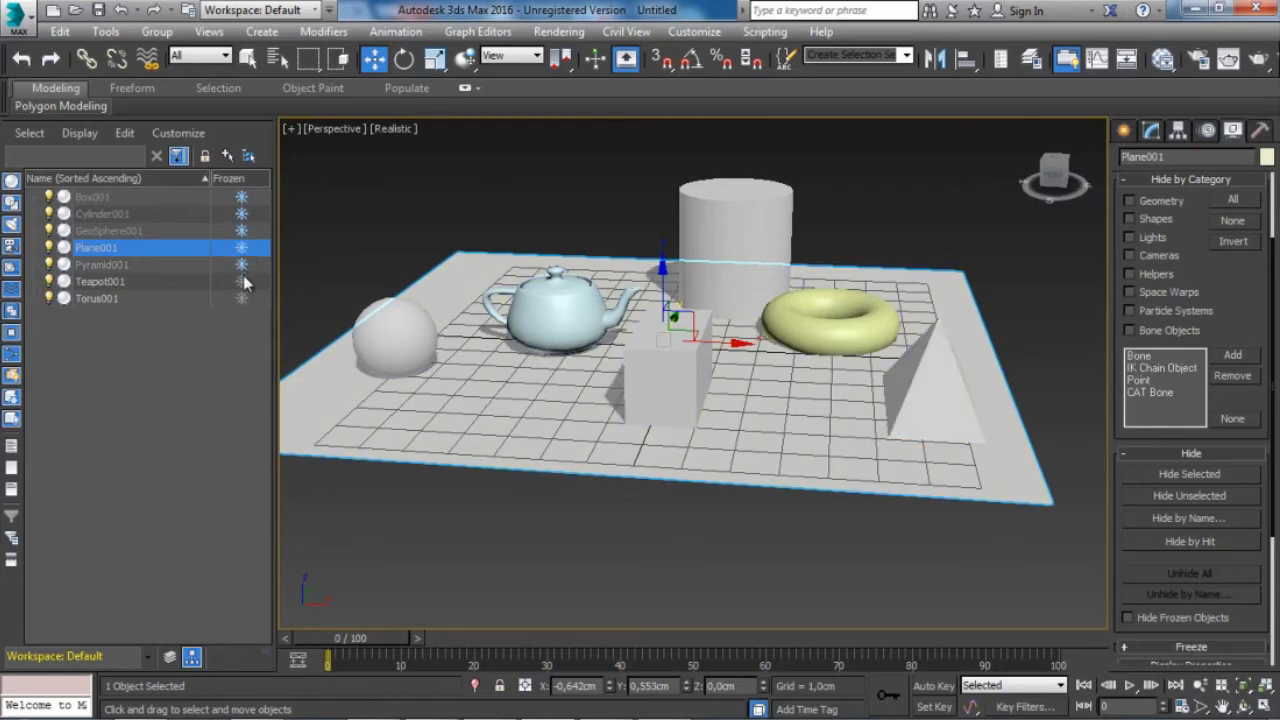
left_click(241, 281)
Unfreeze all frozen objects one after another, from Teapot001 back up to Box001.
left_click(242, 281)
left_click(242, 264)
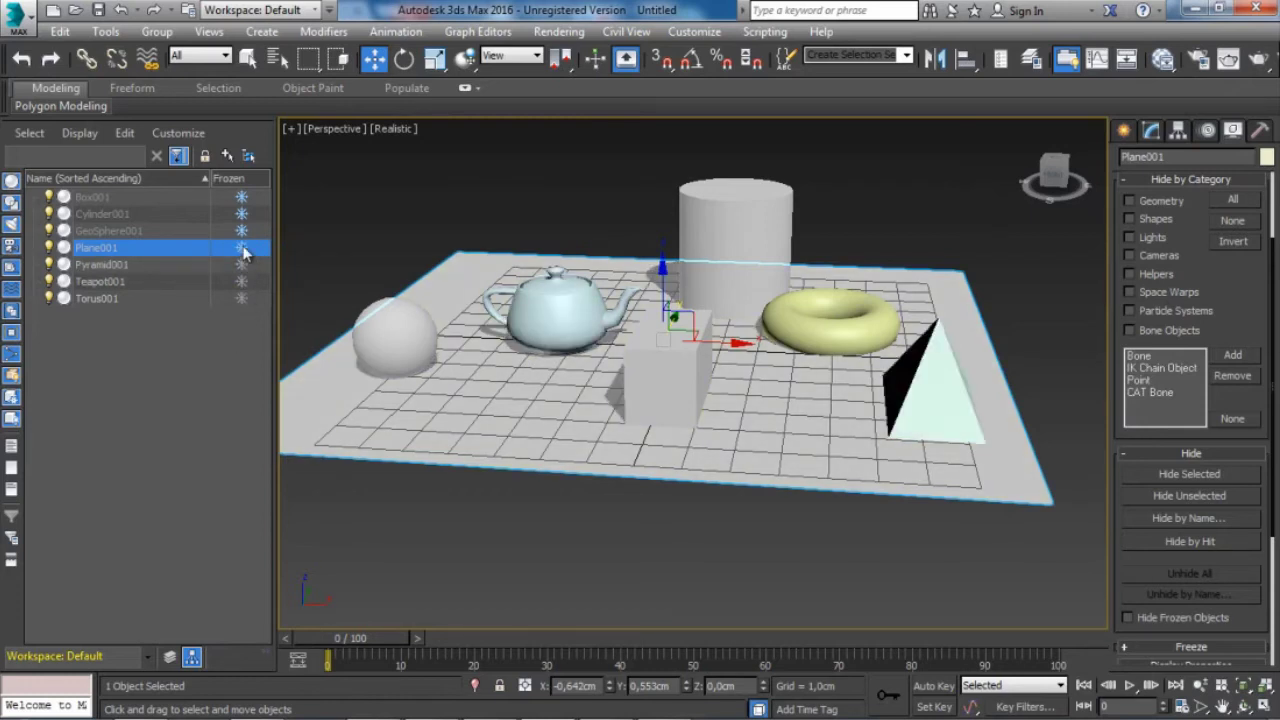
left_click(242, 247)
left_click(242, 230)
left_click(241, 213)
left_click(241, 197)
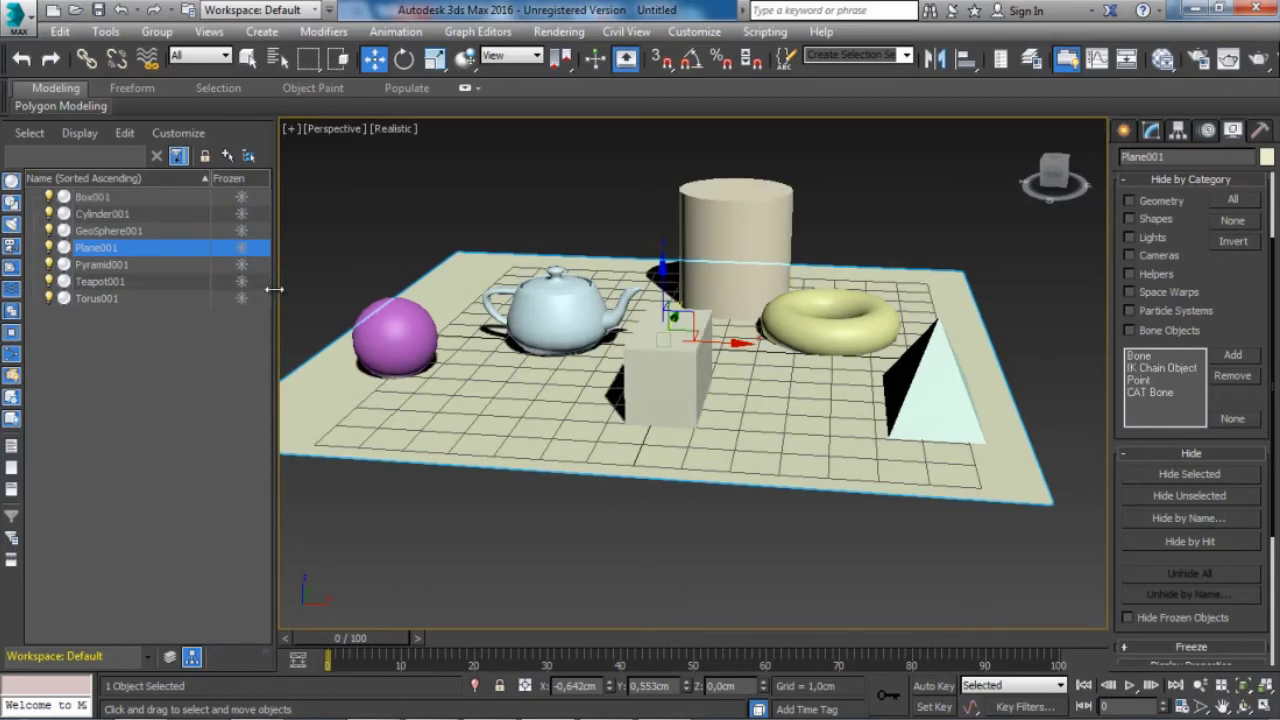
Narrow the Scene Explorer to enlarge the viewport, and select GeoSphere001, Box001 and finally Cylinder001 in the list.
left_click_drag(273, 289, 190, 315)
middle_click_drag(355, 258, 371, 278)
left_click(103, 230)
left_click(95, 197)
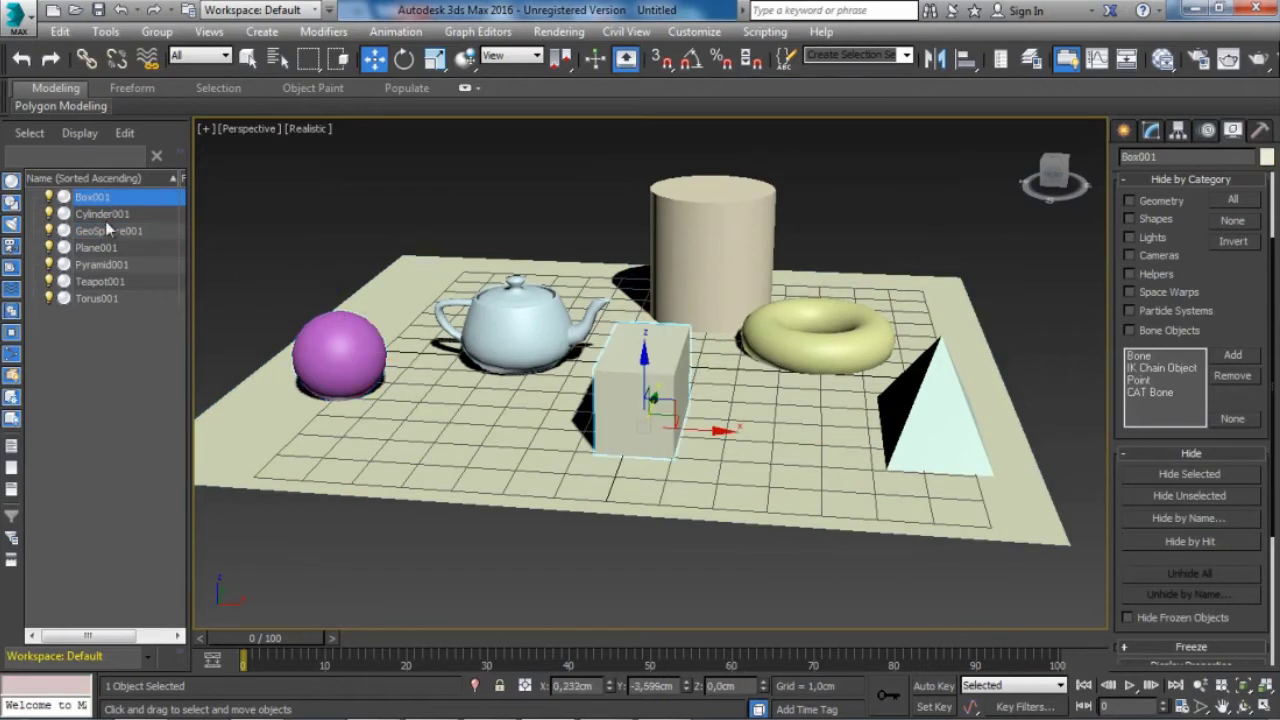
left_click(100, 213)
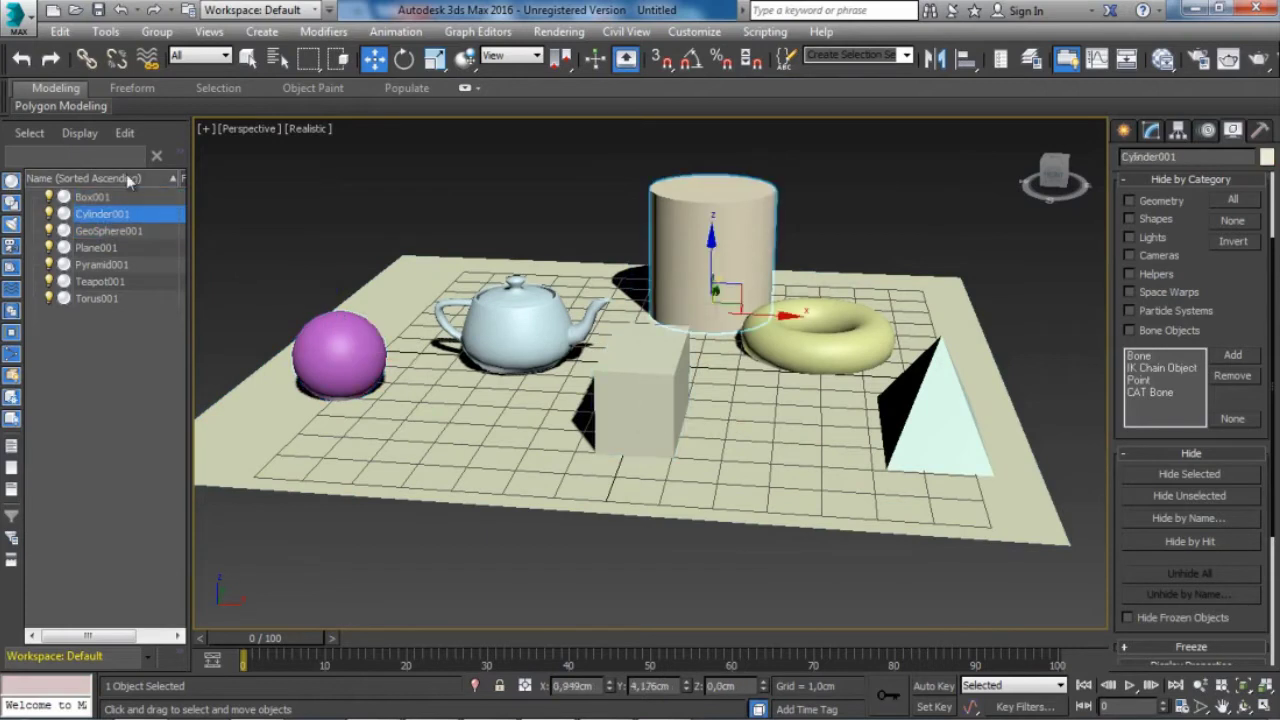
Activate the Select Object tool and select the box and then the teapot directly in the viewport.
left_click(248, 60)
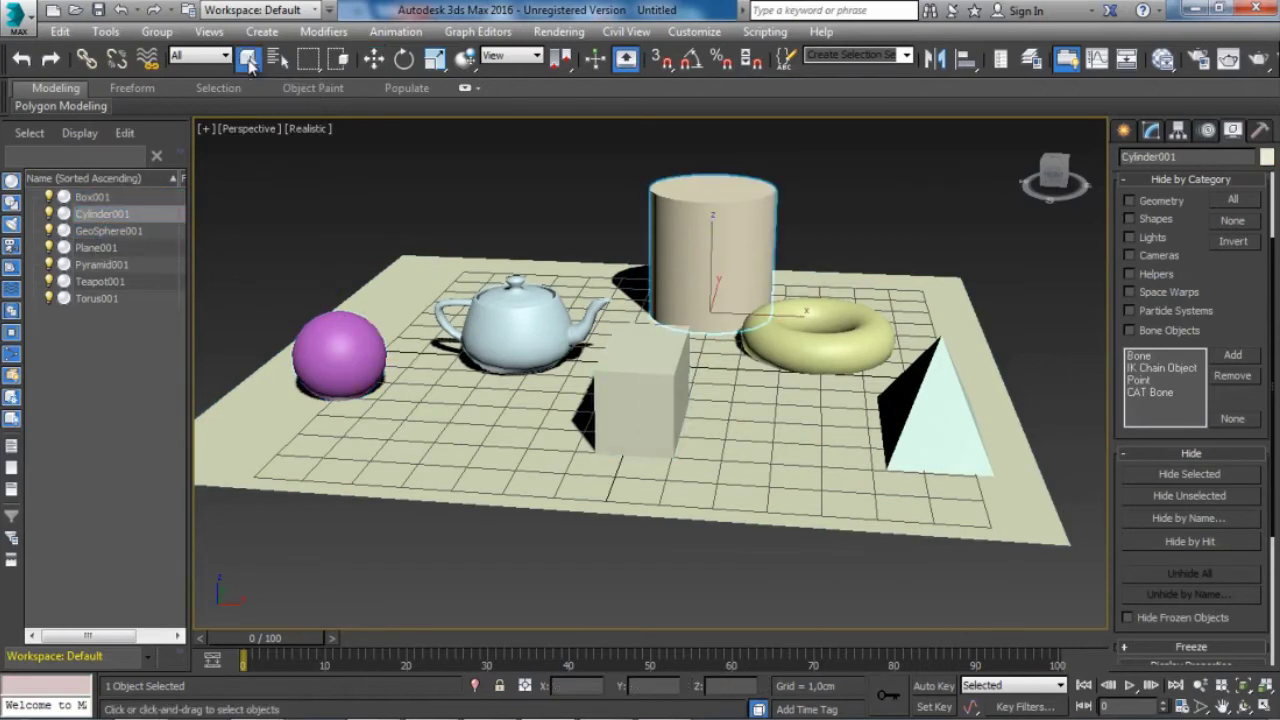
left_click(638, 368)
left_click(512, 325)
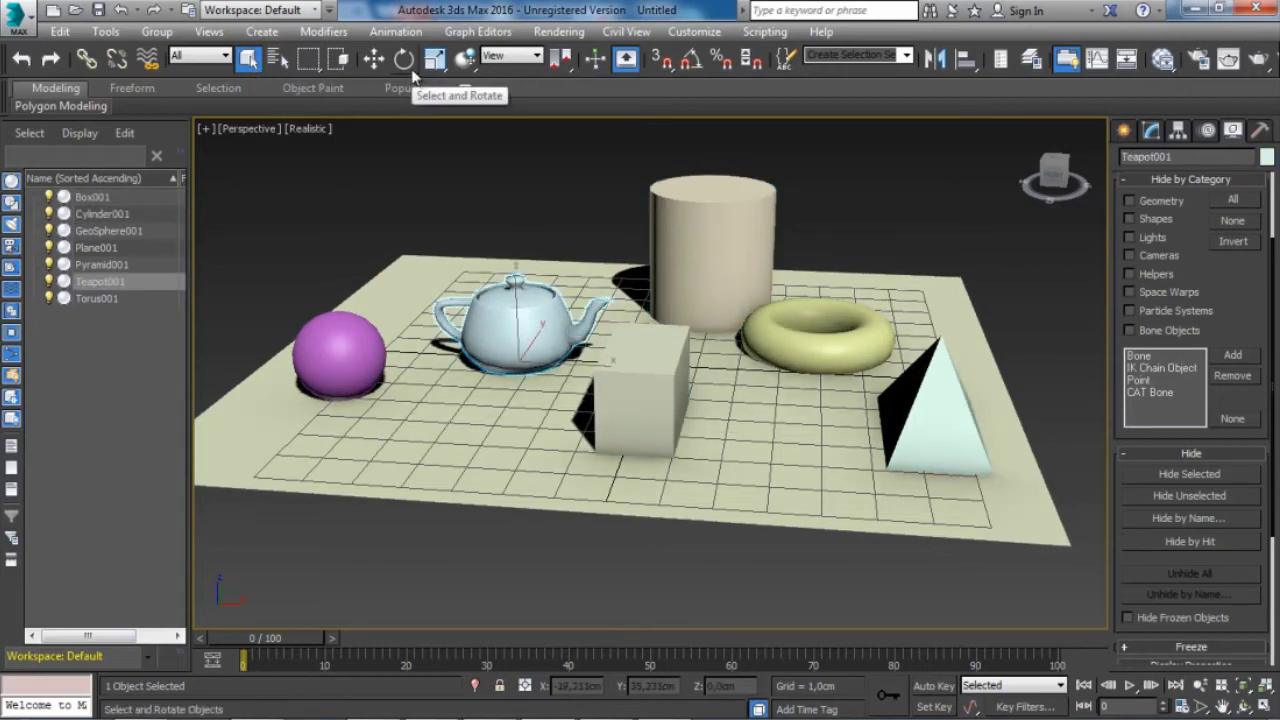
Select the cylinder with Select and Move and shift it to about X 0.34 cm and Z -0.06 cm.
left_click(373, 58)
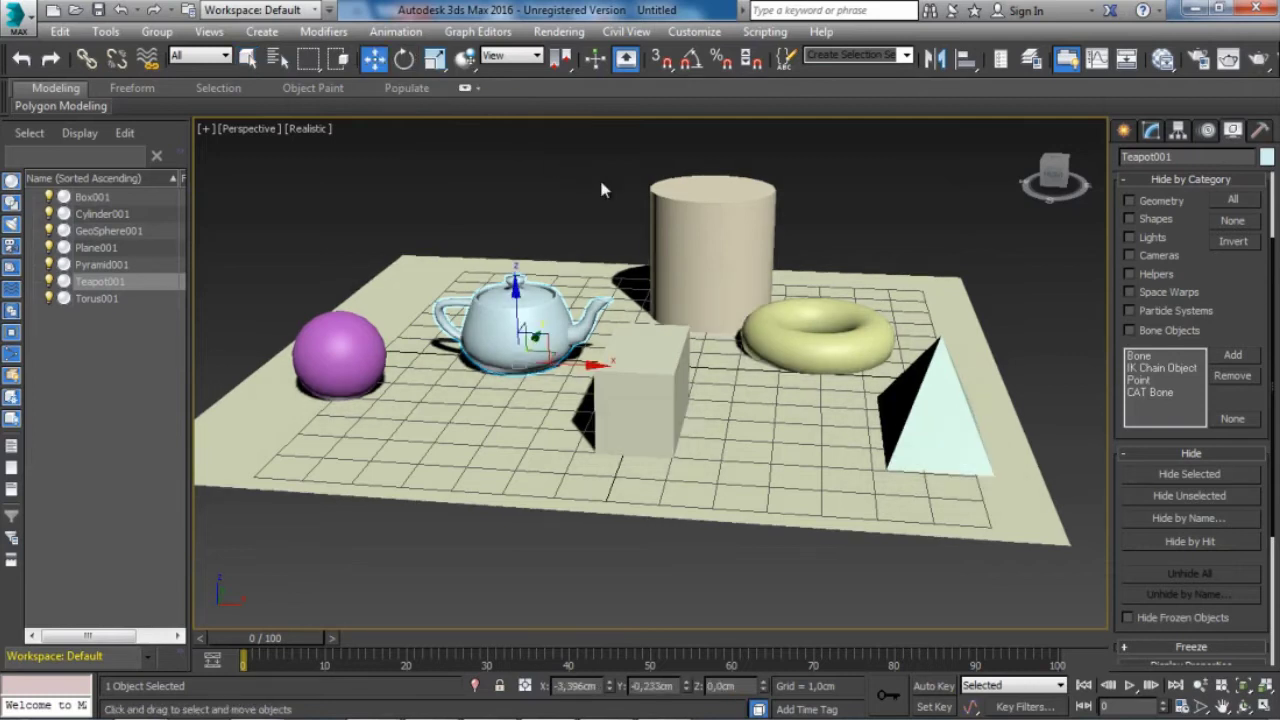
left_click(706, 204)
mouse_move(743, 280)
left_mouse_down()
mouse_move(706, 282)
mouse_move(719, 283)
left_mouse_up()
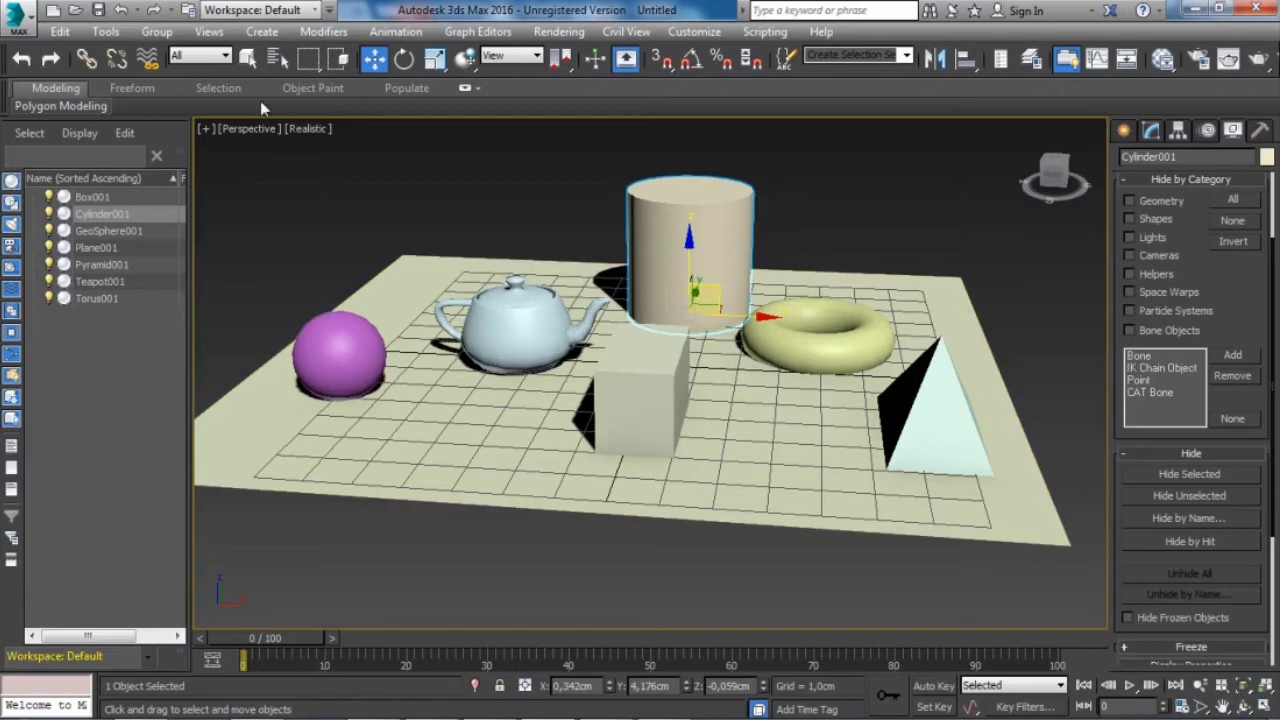
Use the Select Object tool to select several objects in the viewport, combine the plane and pyramid in one selection, and end with only the plane.
left_click(248, 60)
left_click(515, 325)
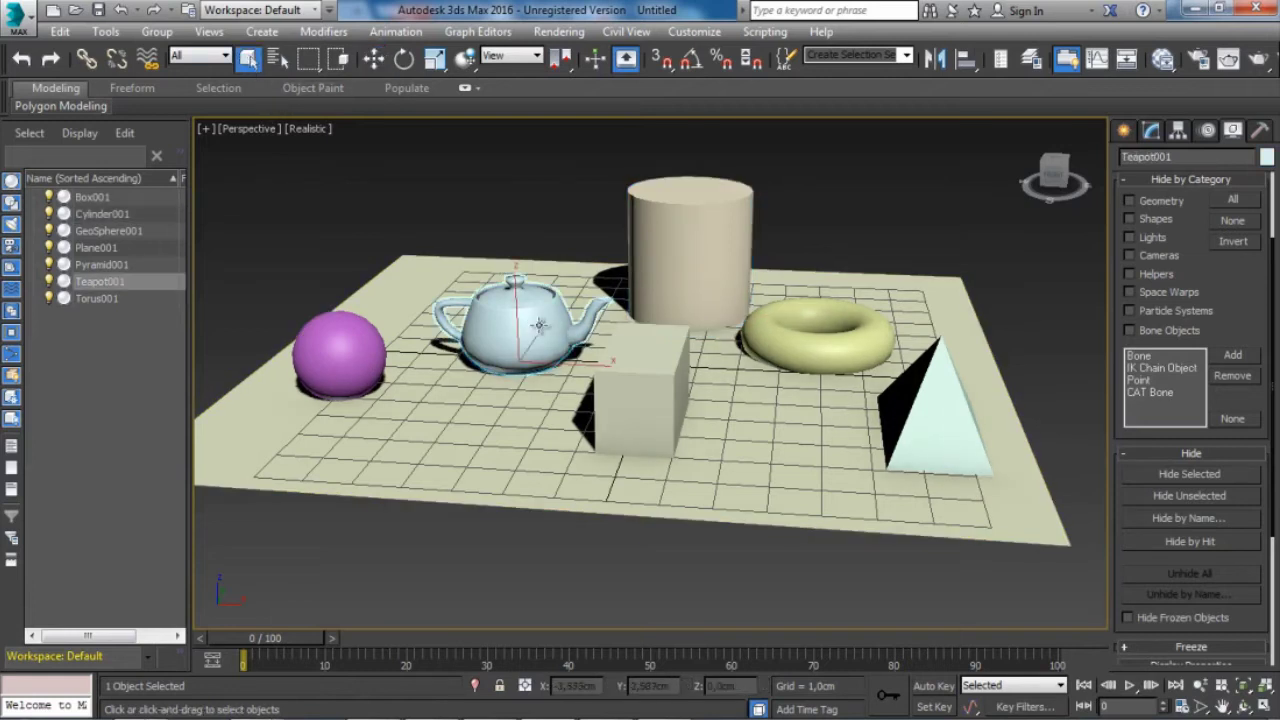
left_click(645, 375)
left_click(850, 362)
left_click(963, 437)
left_click(978, 442, "ctrl")
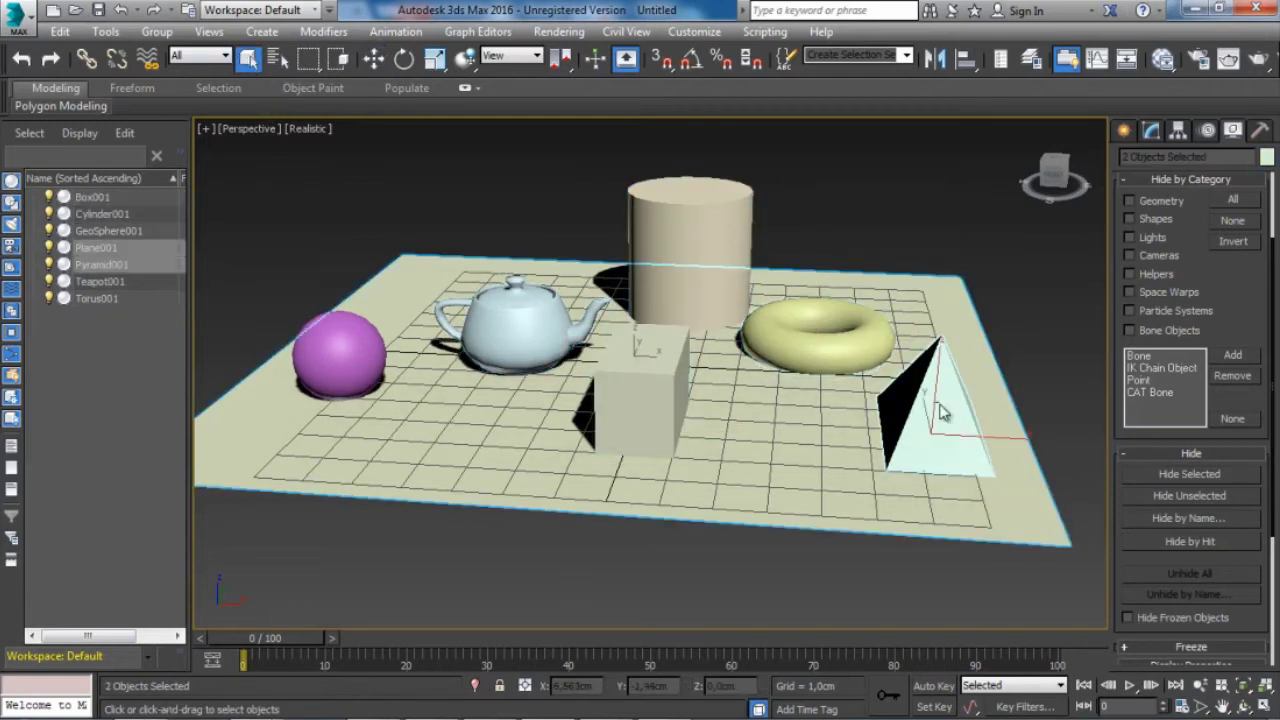
left_click(831, 412)
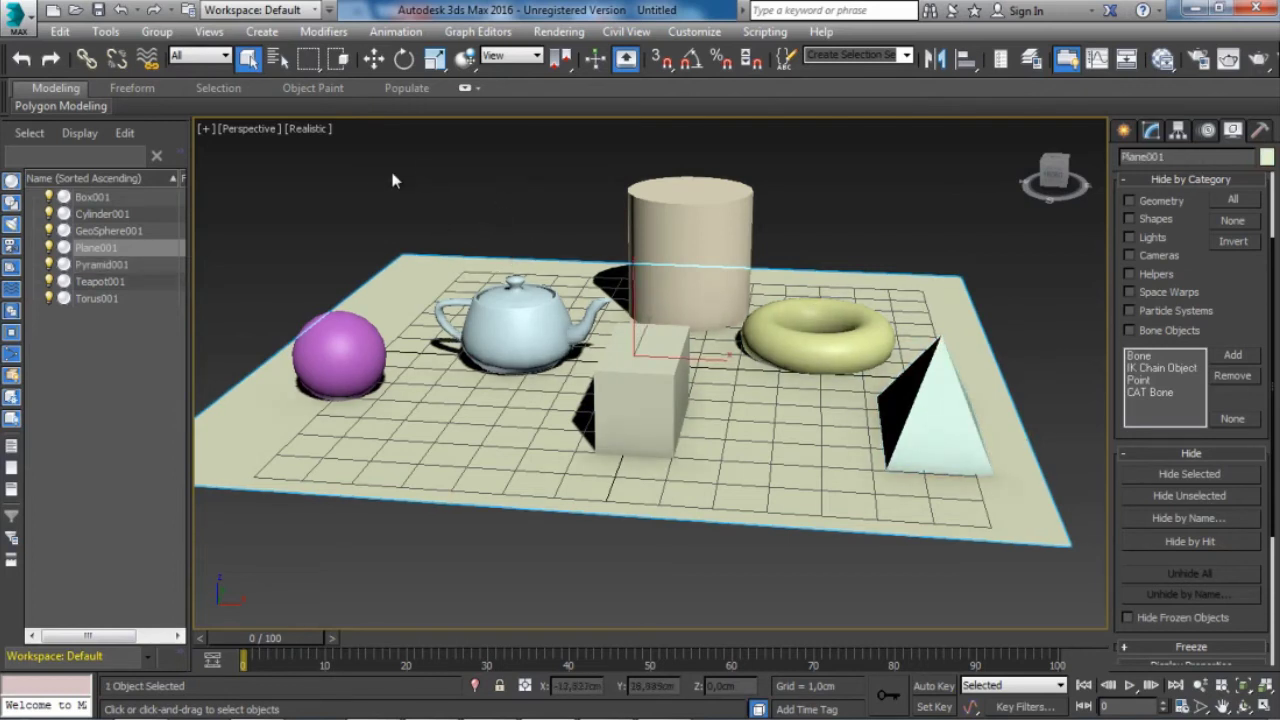
Use Select by Name to select GeoSphere001, Plane001, Pyramid001 and Teapot001 together.
left_click(282, 62)
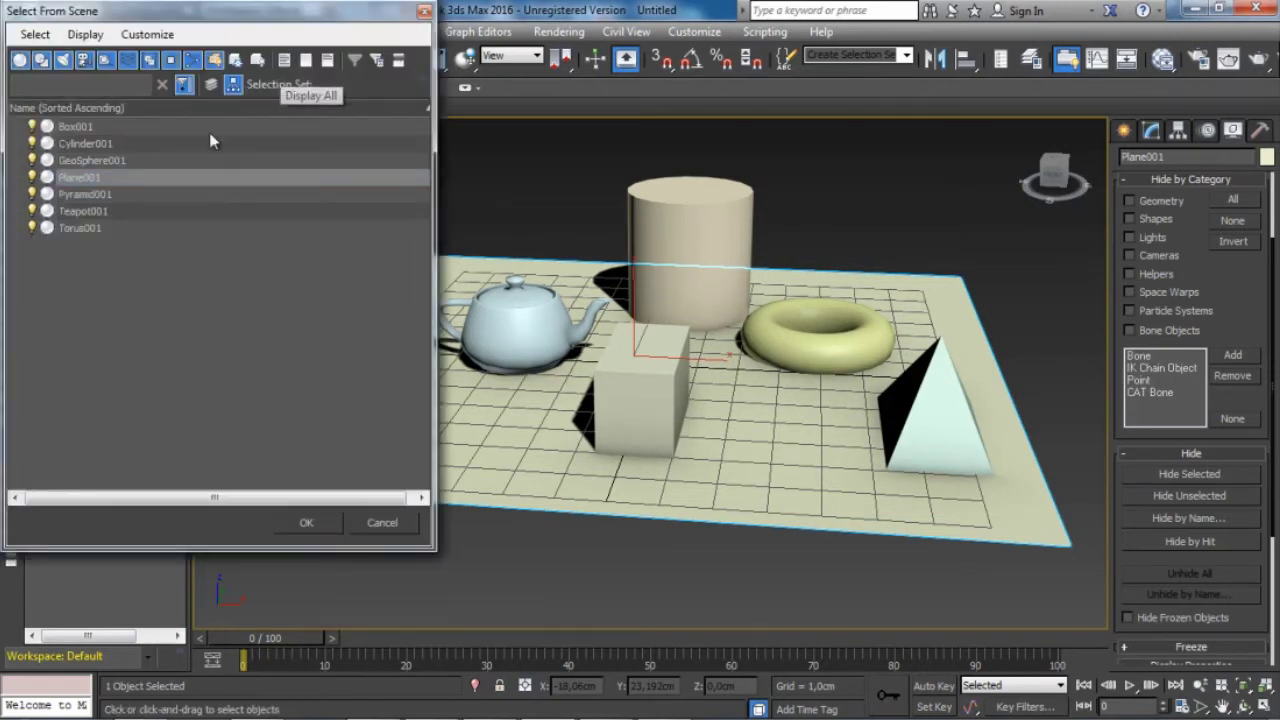
left_click(108, 150)
left_click(108, 160)
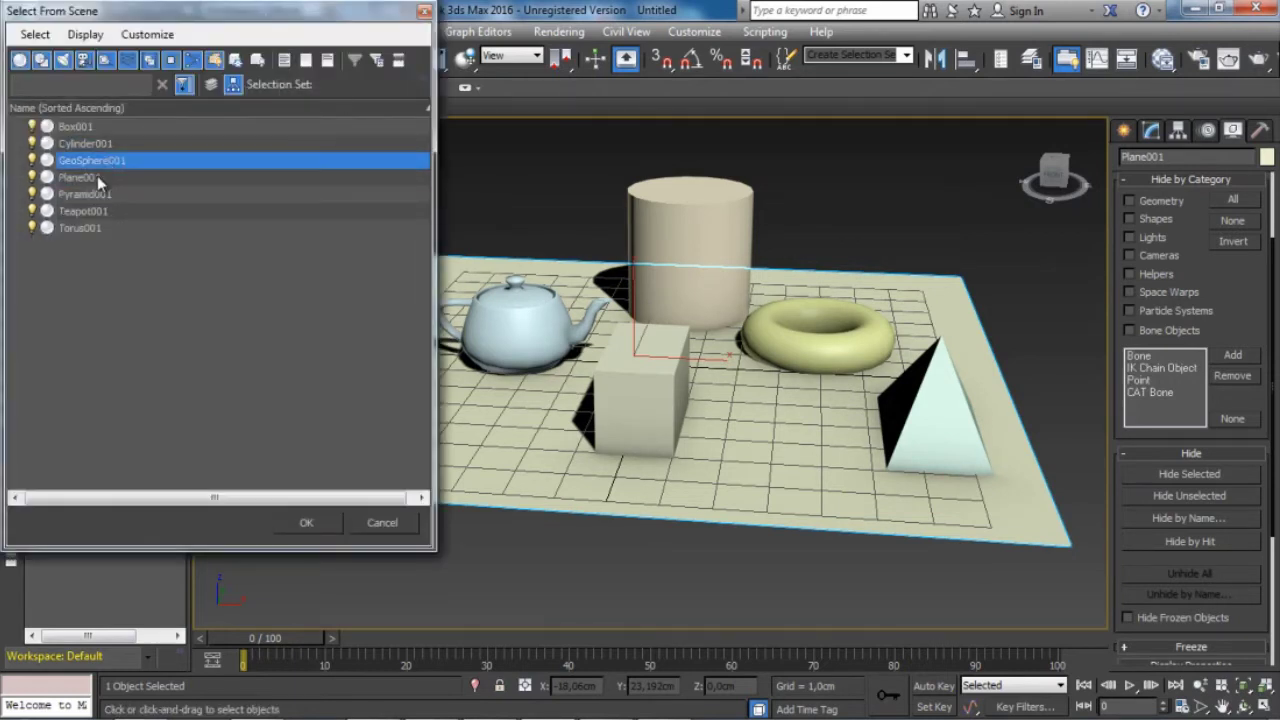
left_click(100, 177)
left_click(97, 194)
left_click(97, 179)
left_click(100, 145)
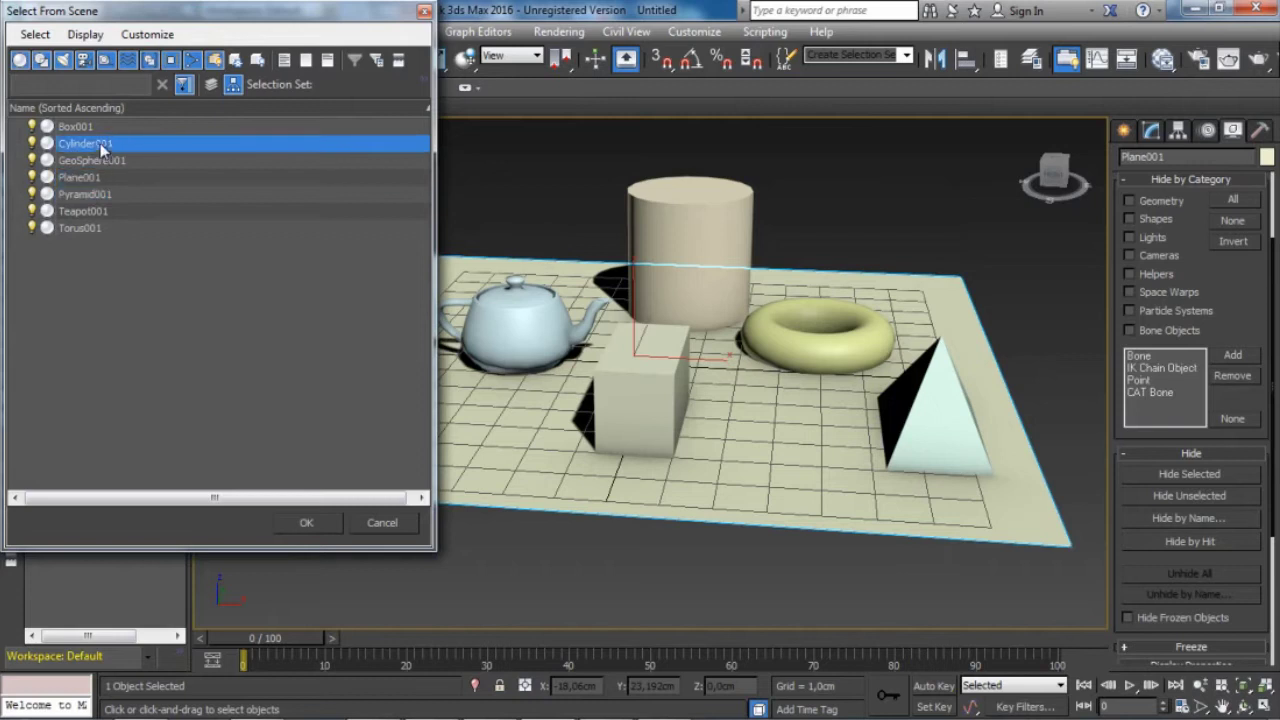
left_click(89, 161)
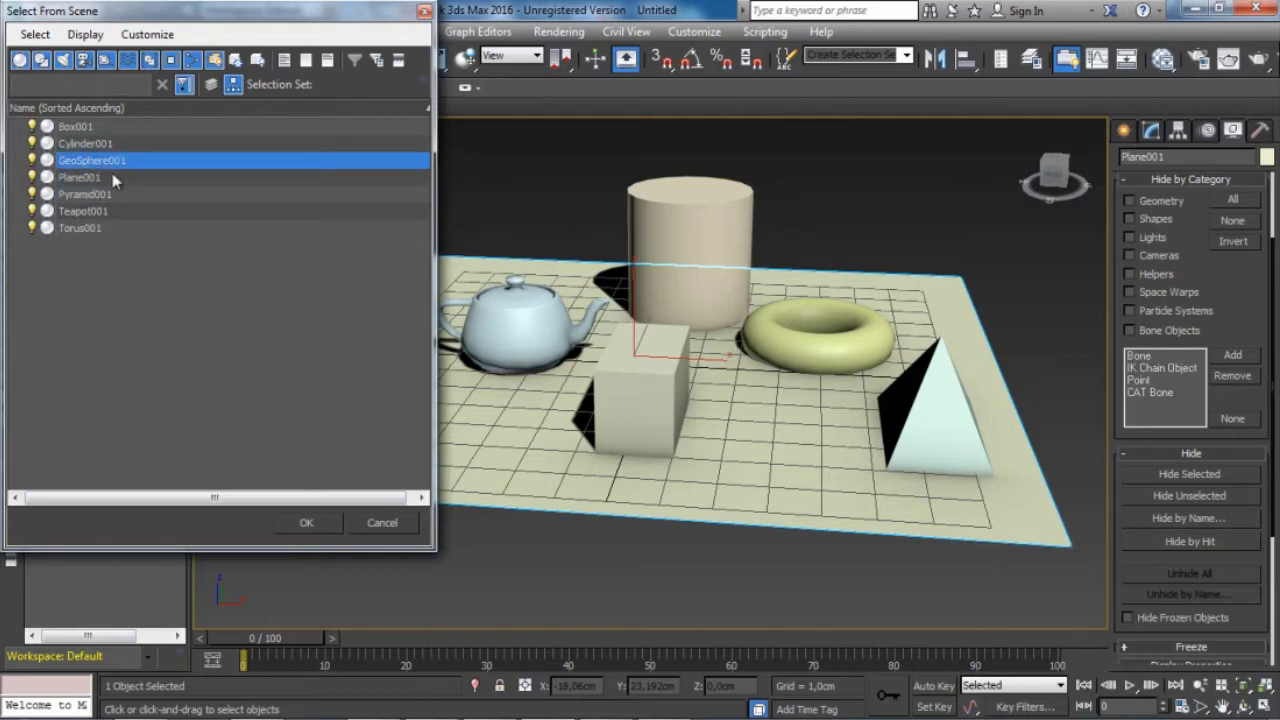
left_click_drag(112, 177, 102, 213)
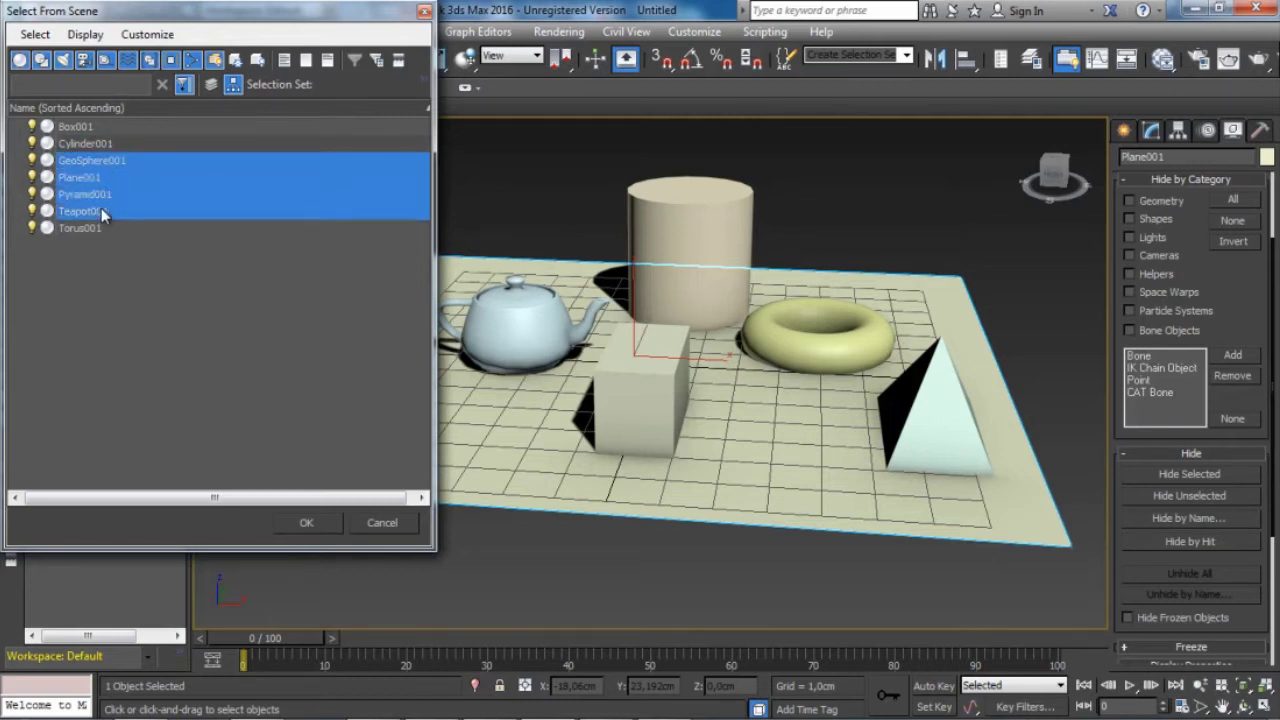
left_click(308, 523)
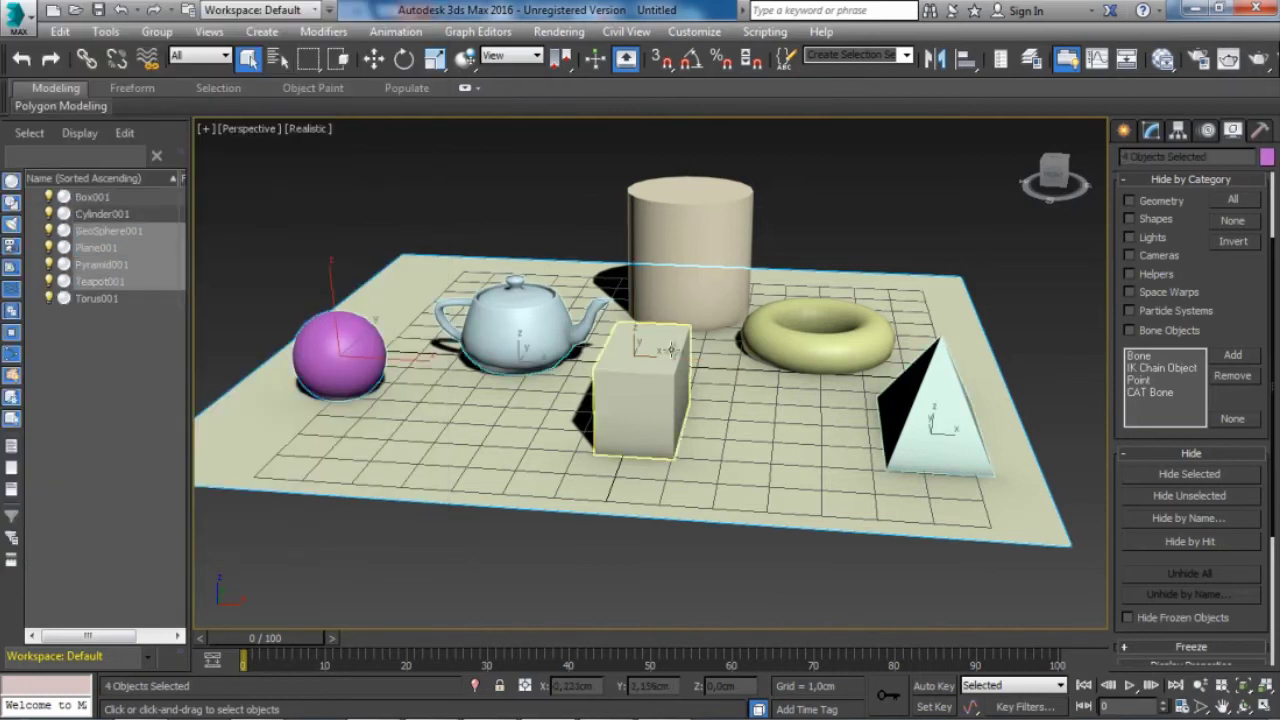
Select the cylinder in the viewport and add the box, teapot, plane, sphere, torus and pyramid to the selection.
left_click(686, 221)
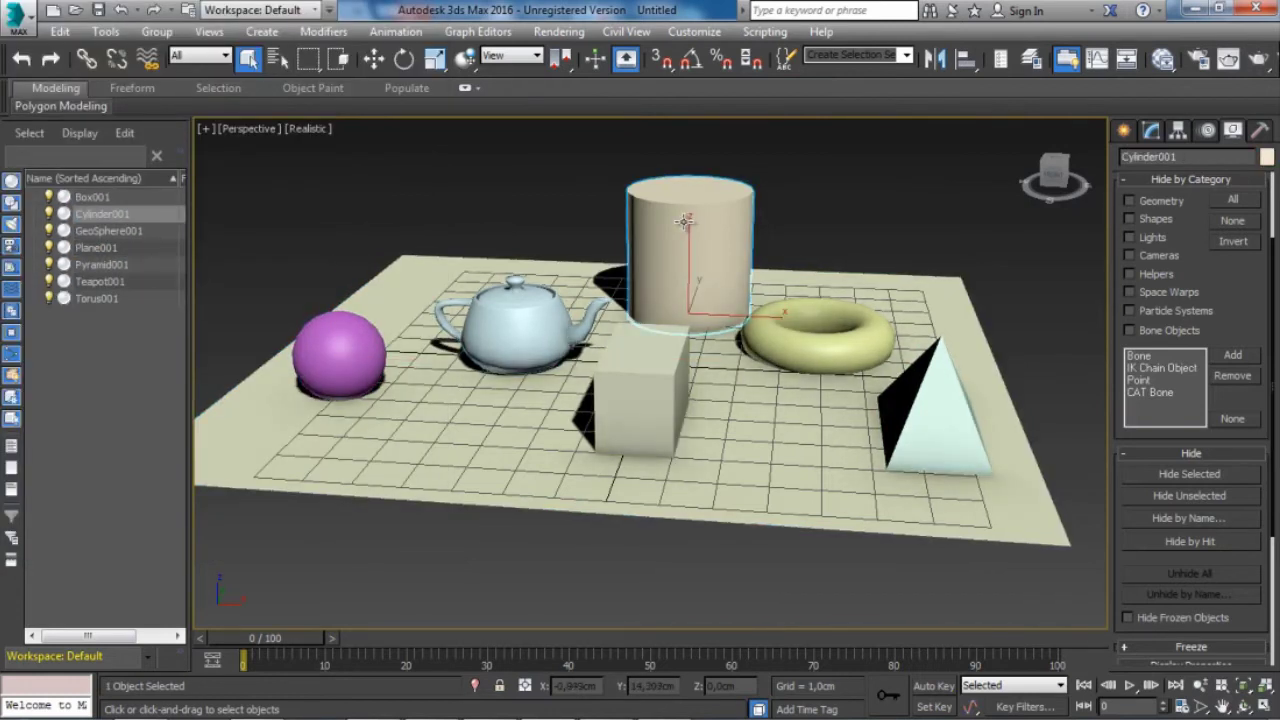
key("alt")
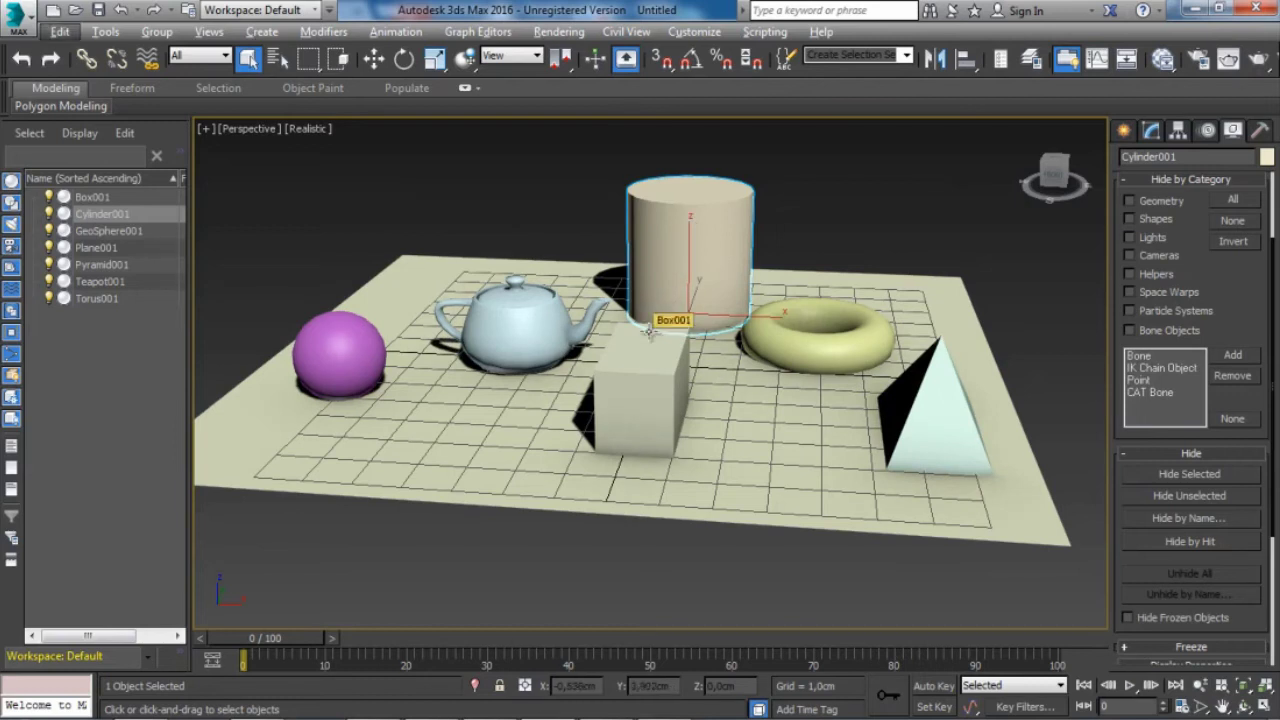
left_click(648, 350, "ctrl")
left_click(548, 310, "ctrl")
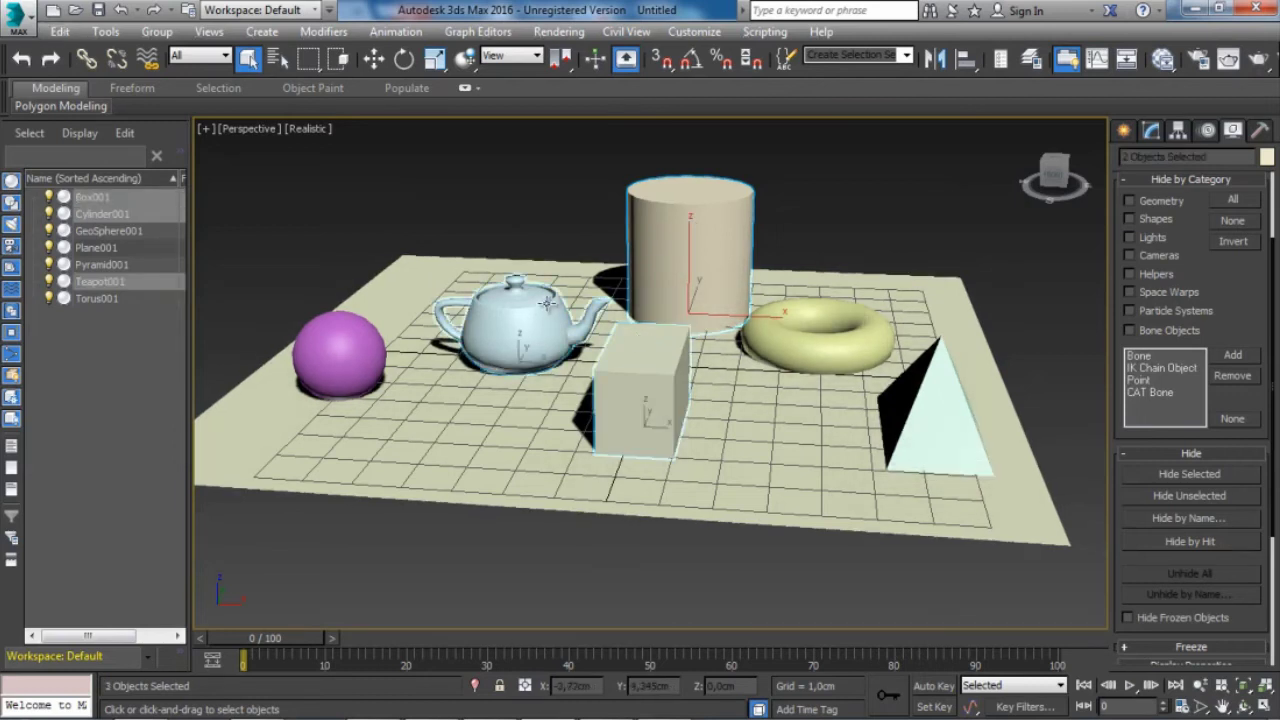
left_click(410, 277, "ctrl")
left_click(337, 356, "ctrl")
left_click(852, 345, "ctrl")
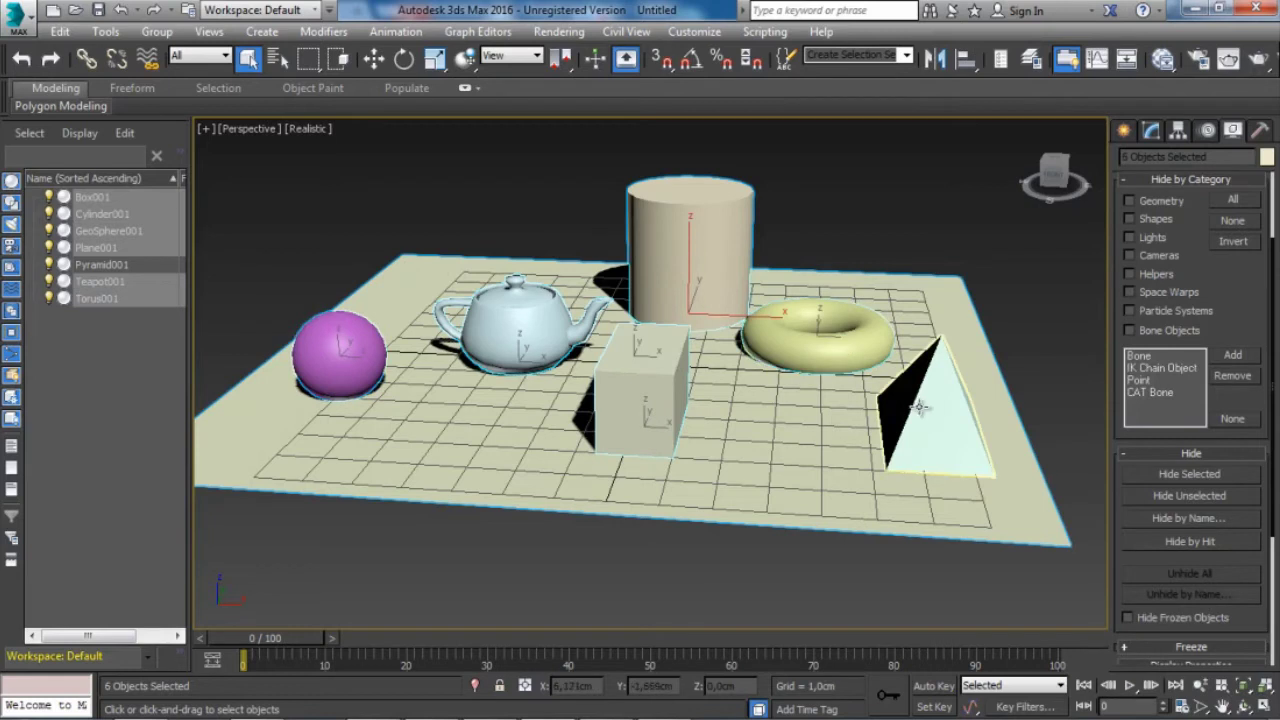
left_click(920, 406, "ctrl")
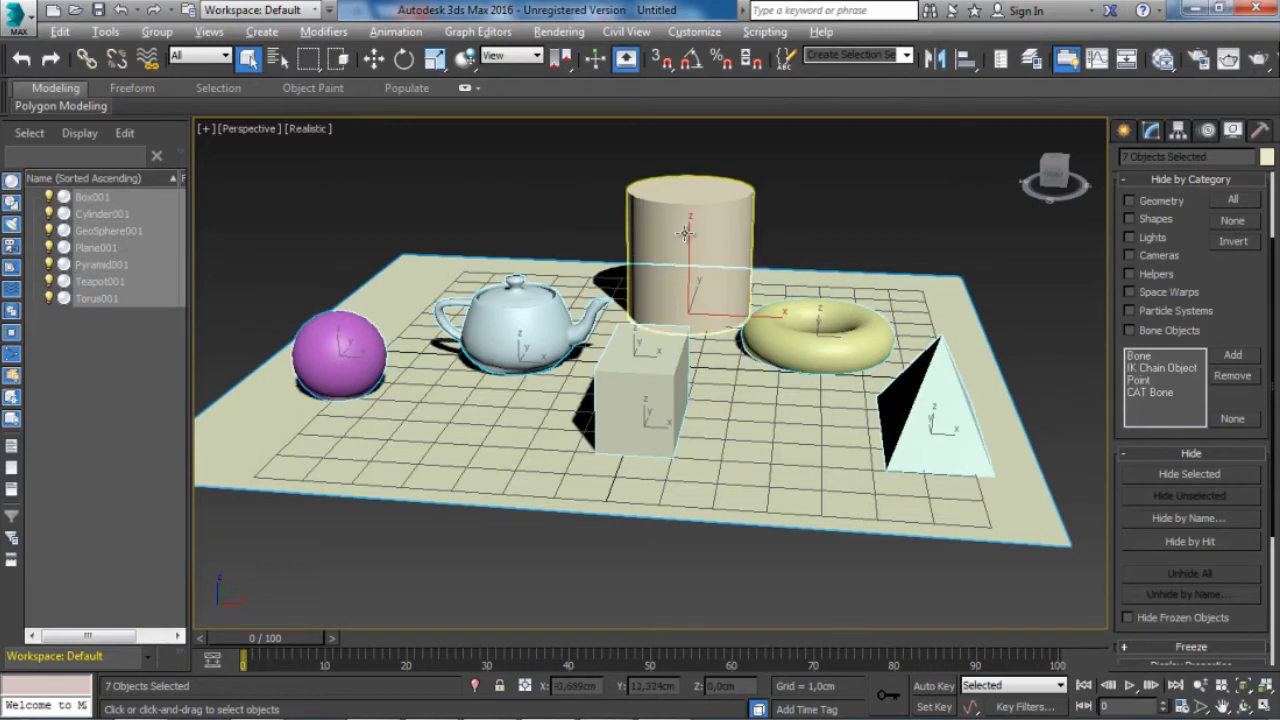
Remove the objects from the selection one by one, starting with the cylinder and ending with the teapot and sphere.
left_click(686, 232, "alt")
left_click(772, 335, "alt")
left_click(922, 394, "alt")
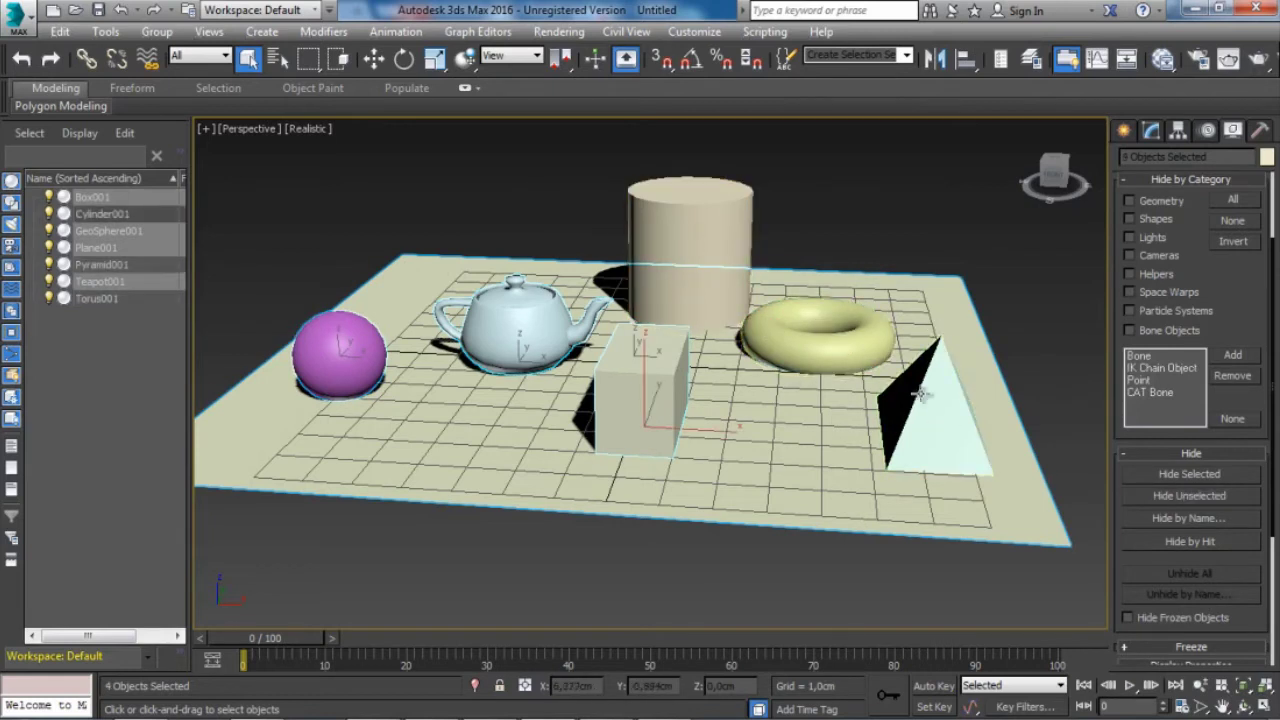
left_click(656, 384, "alt")
left_click(700, 362, "alt")
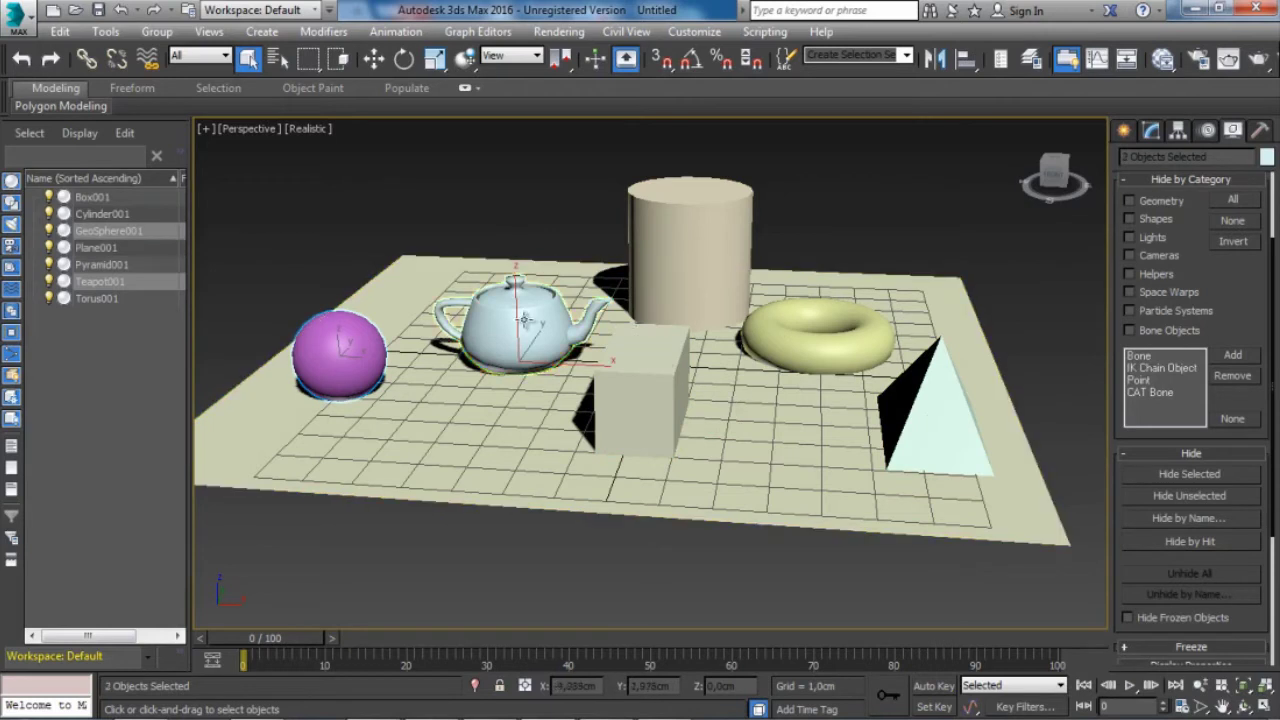
left_click(520, 317, "alt")
left_click(334, 340, "alt")
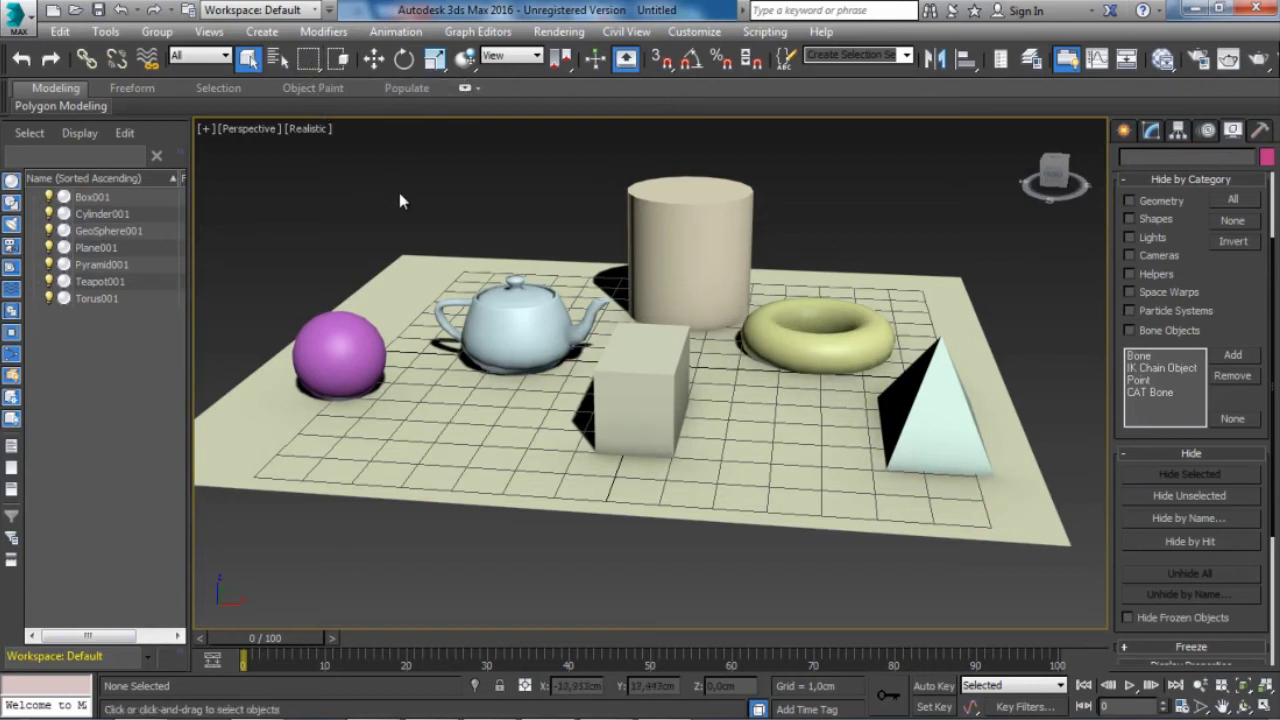
Region-select all seven objects and then just the sphere with the plane, ending with only the cylinder selected.
left_click_drag(371, 193, 742, 505)
left_click_drag(878, 553, 926, 556)
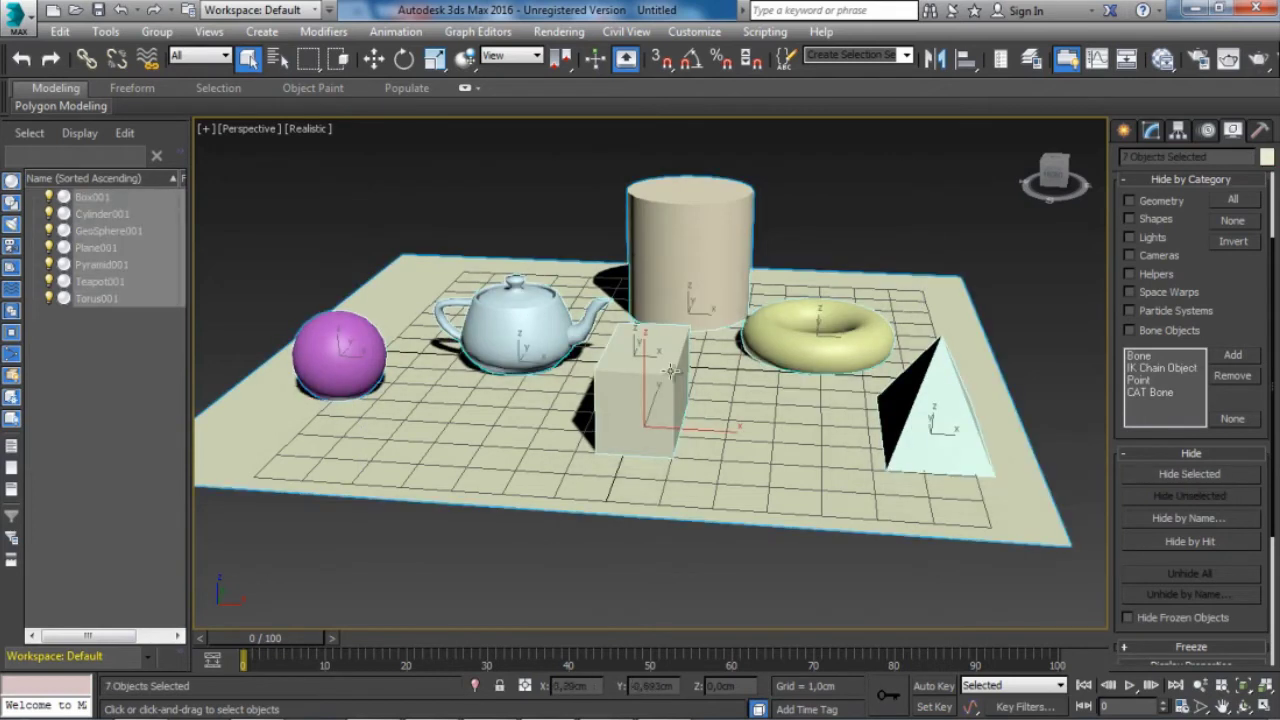
left_click_drag(266, 177, 380, 416)
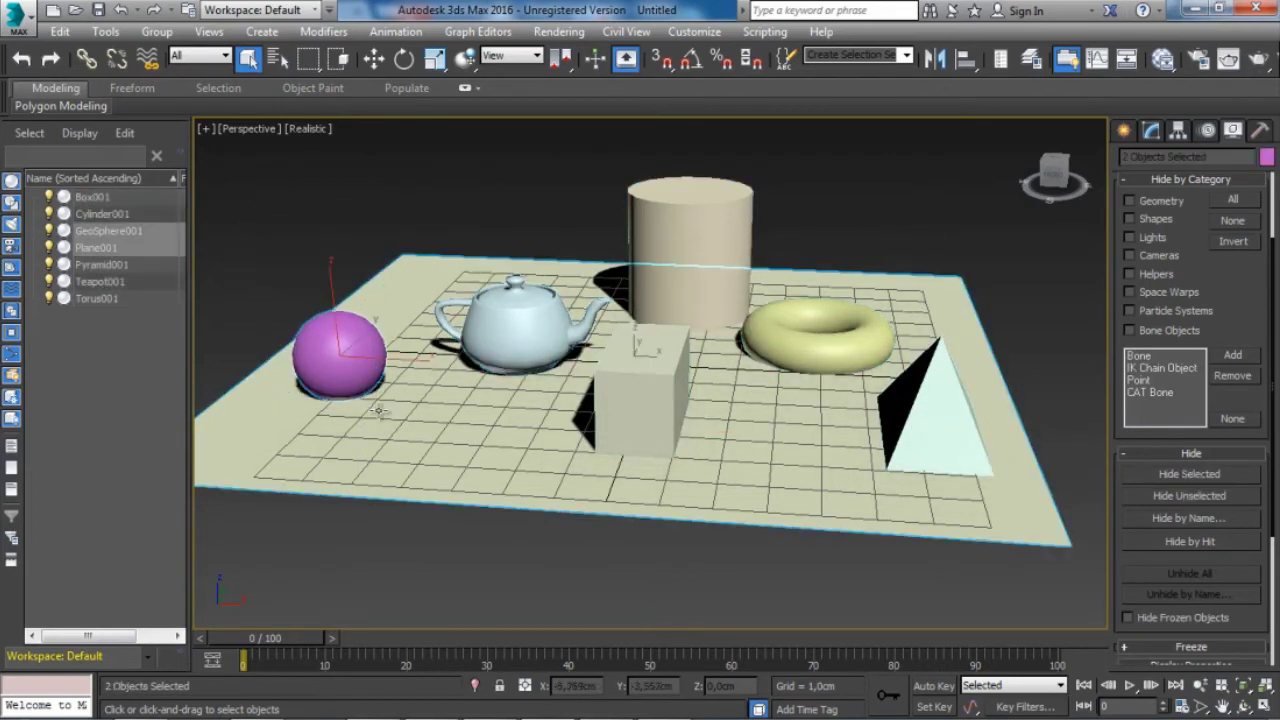
left_click(530, 205)
left_click(677, 210)
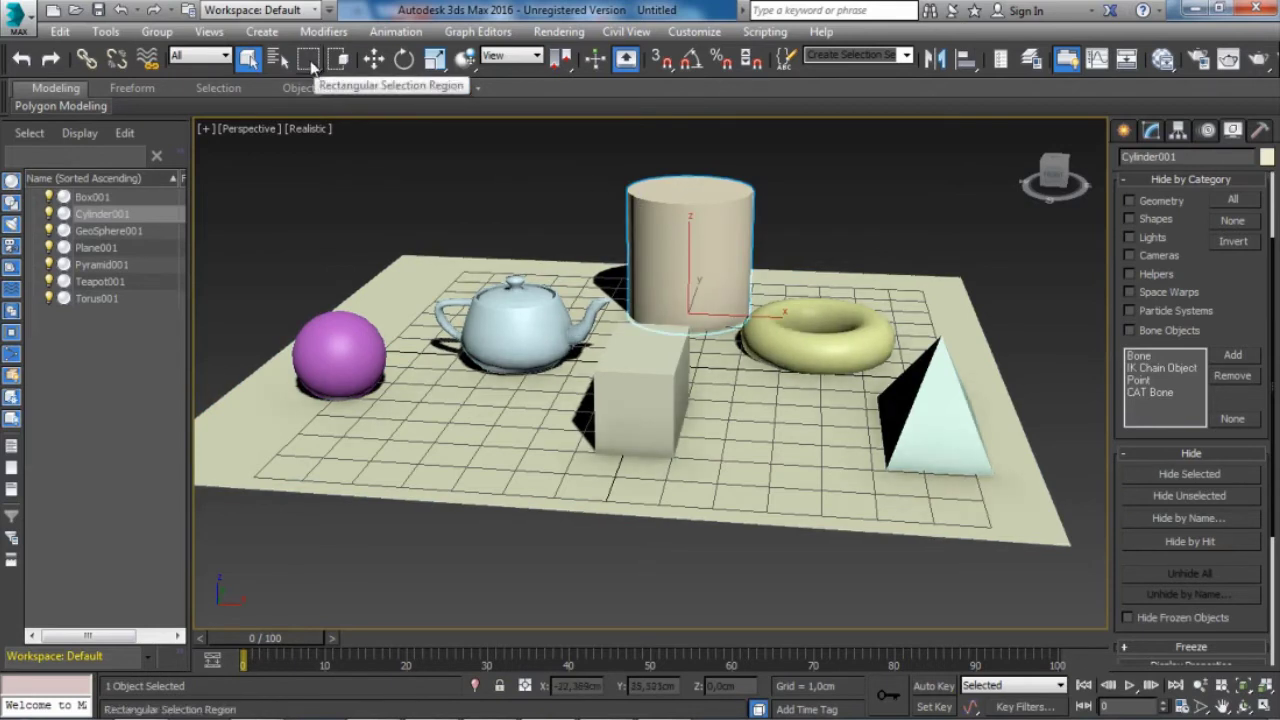
Sweep a rectangular selection region across the teapot, cylinder and box, and clear the selection.
left_click_drag(422, 148, 697, 344)
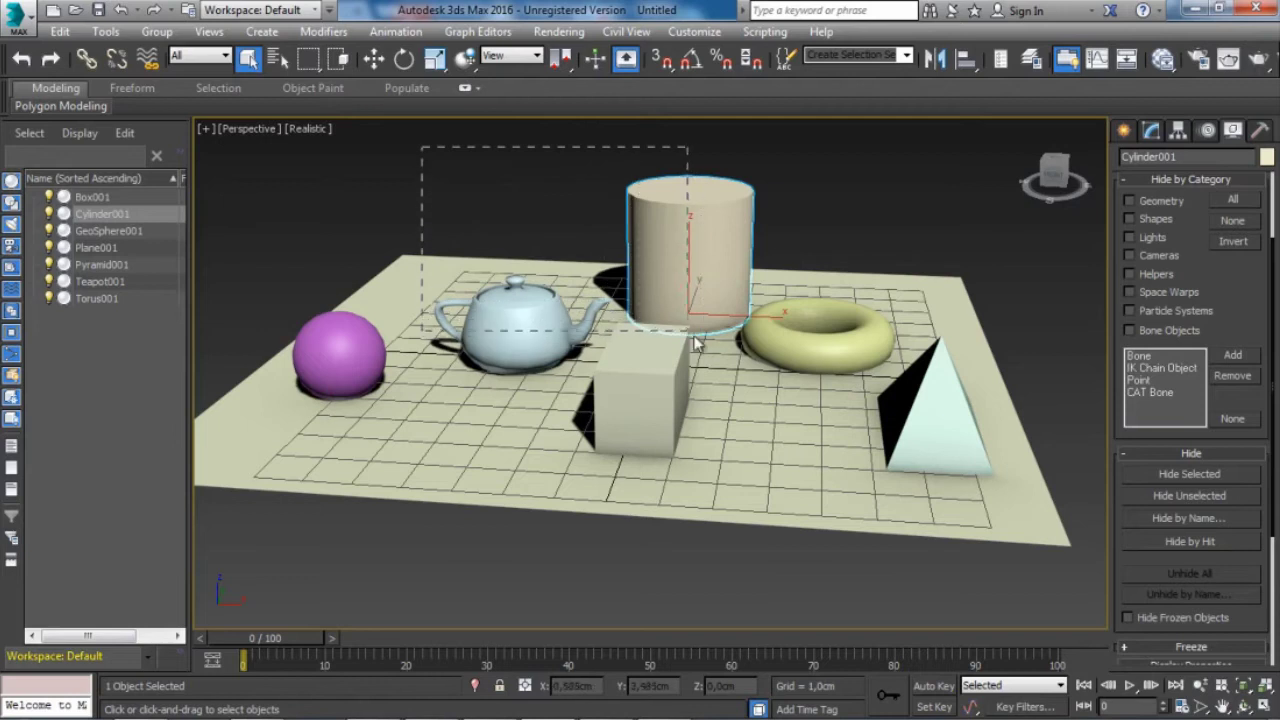
left_click_drag(742, 412, 773, 434)
left_click_drag(773, 434, 757, 353)
mouse_move(800, 437)
left_mouse_down()
mouse_move(771, 410)
mouse_move(796, 410)
mouse_move(820, 437)
left_mouse_up()
left_click(528, 201)
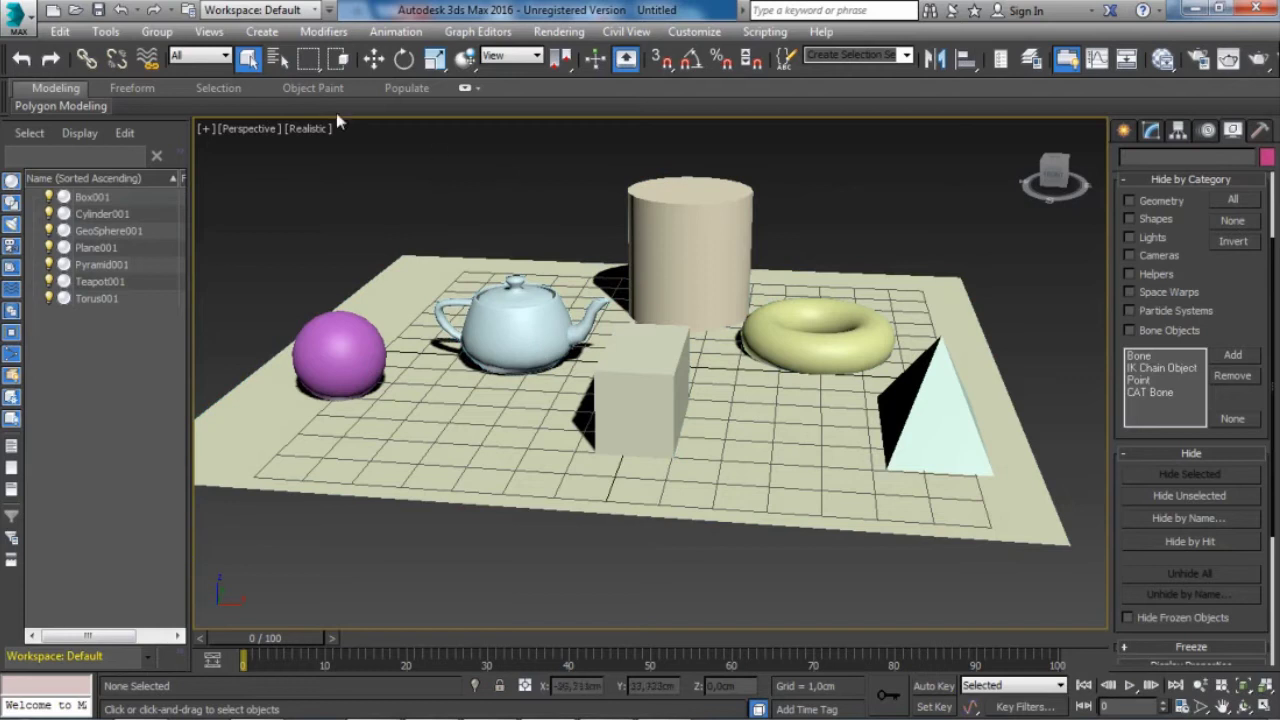
Switch to the Circular Selection Region and use it to select the teapot, cylinder, box and plane.
left_click(306, 58)
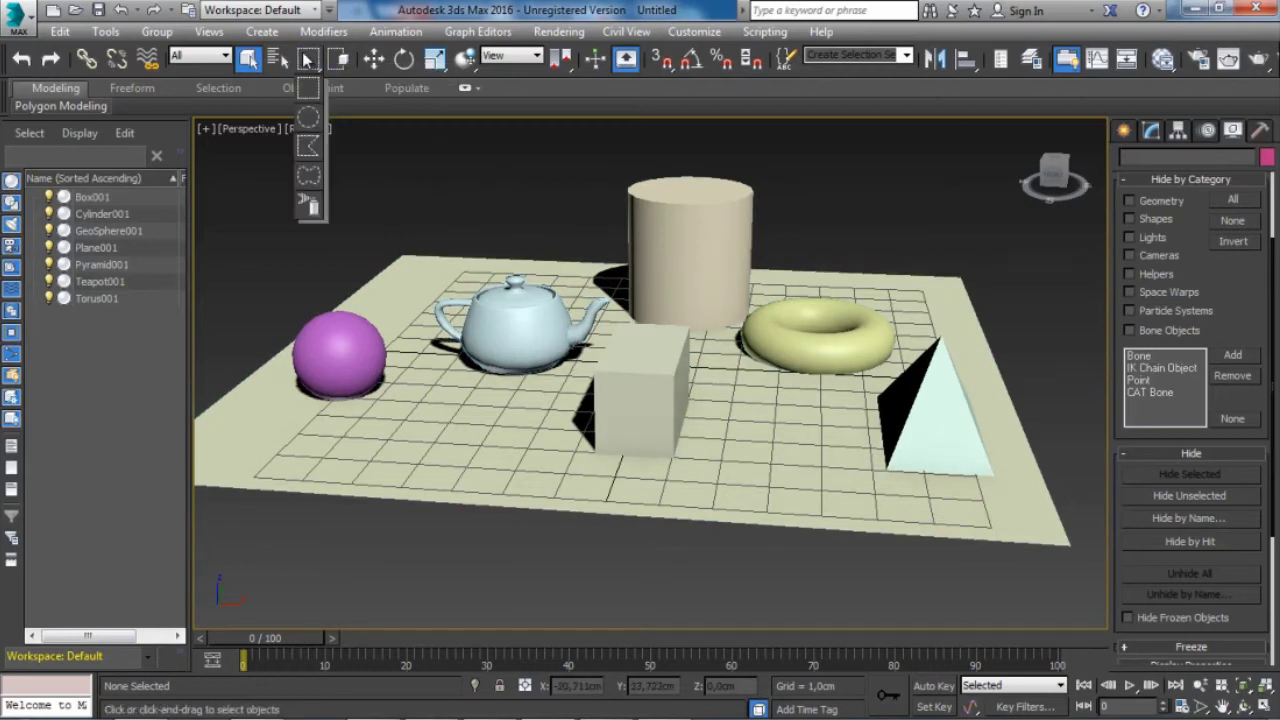
left_click_drag(306, 60, 309, 115)
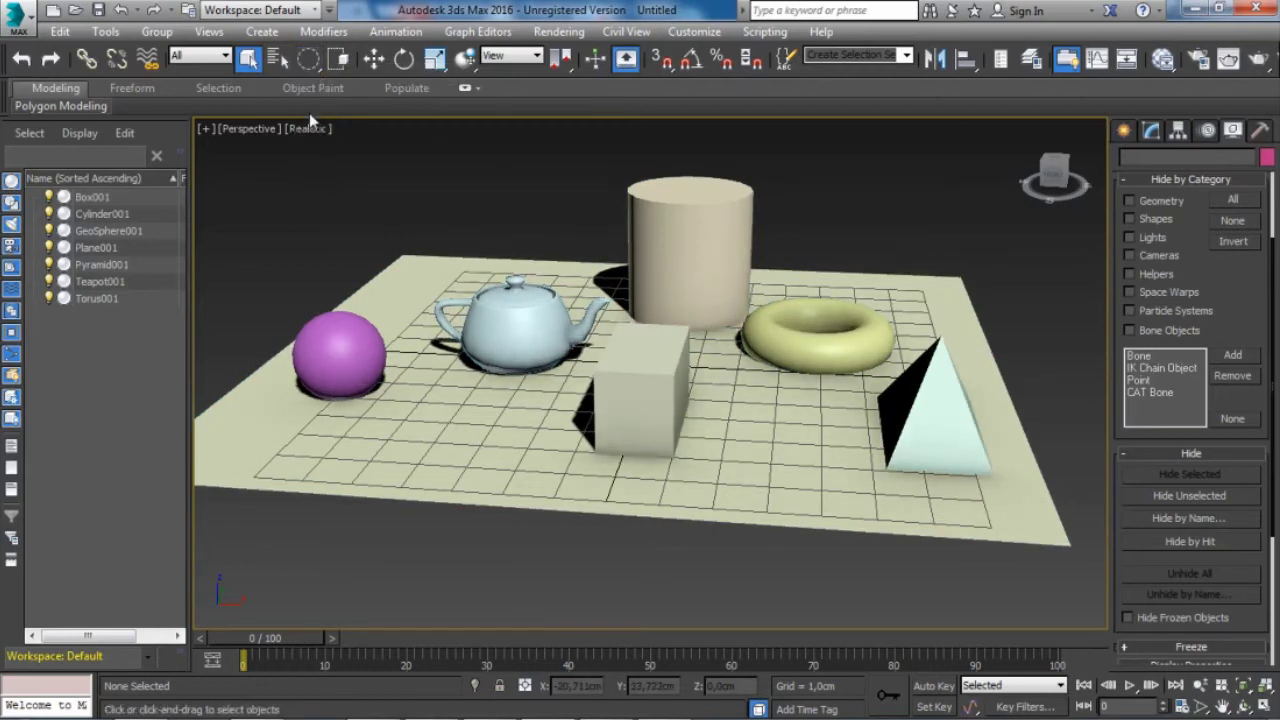
left_click_drag(366, 202, 438, 304)
left_click_drag(518, 167, 637, 358)
Switch to the Fence Selection Region and outline a closed polygon that selects the teapot, box, cylinder, torus and plane.
left_click_drag(308, 58, 313, 152)
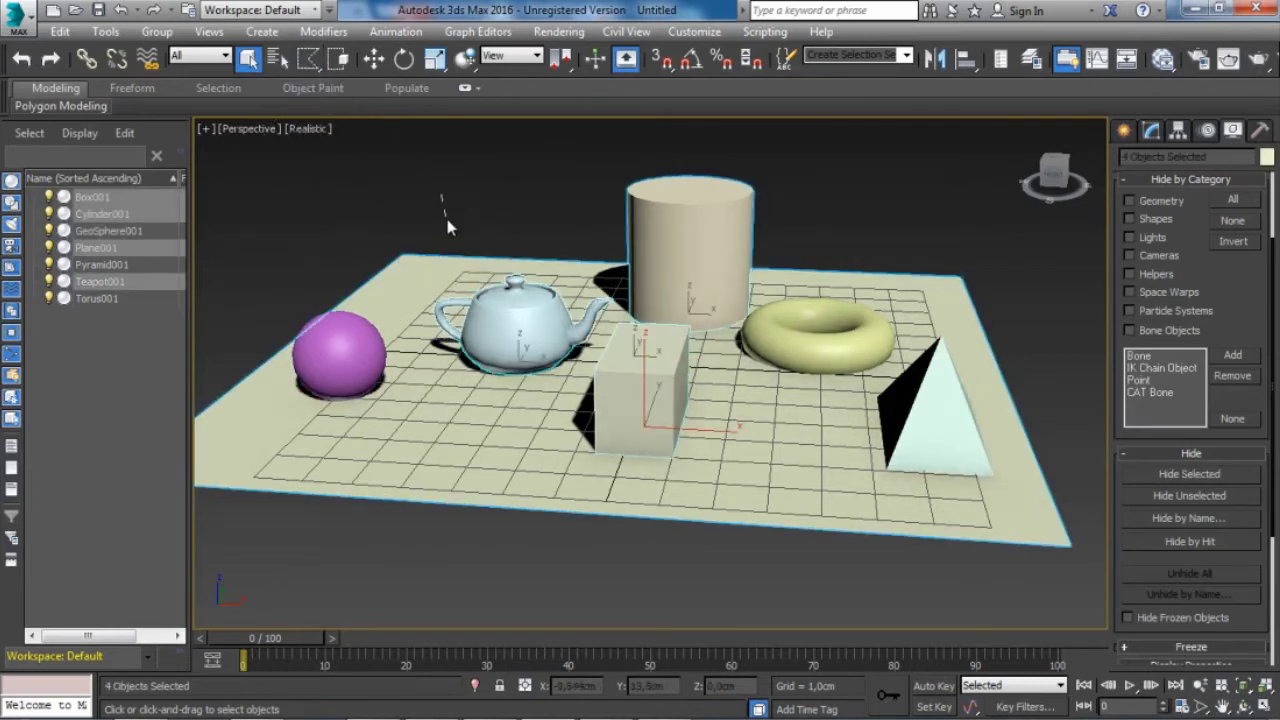
left_click_drag(441, 197, 446, 250)
left_click(399, 375)
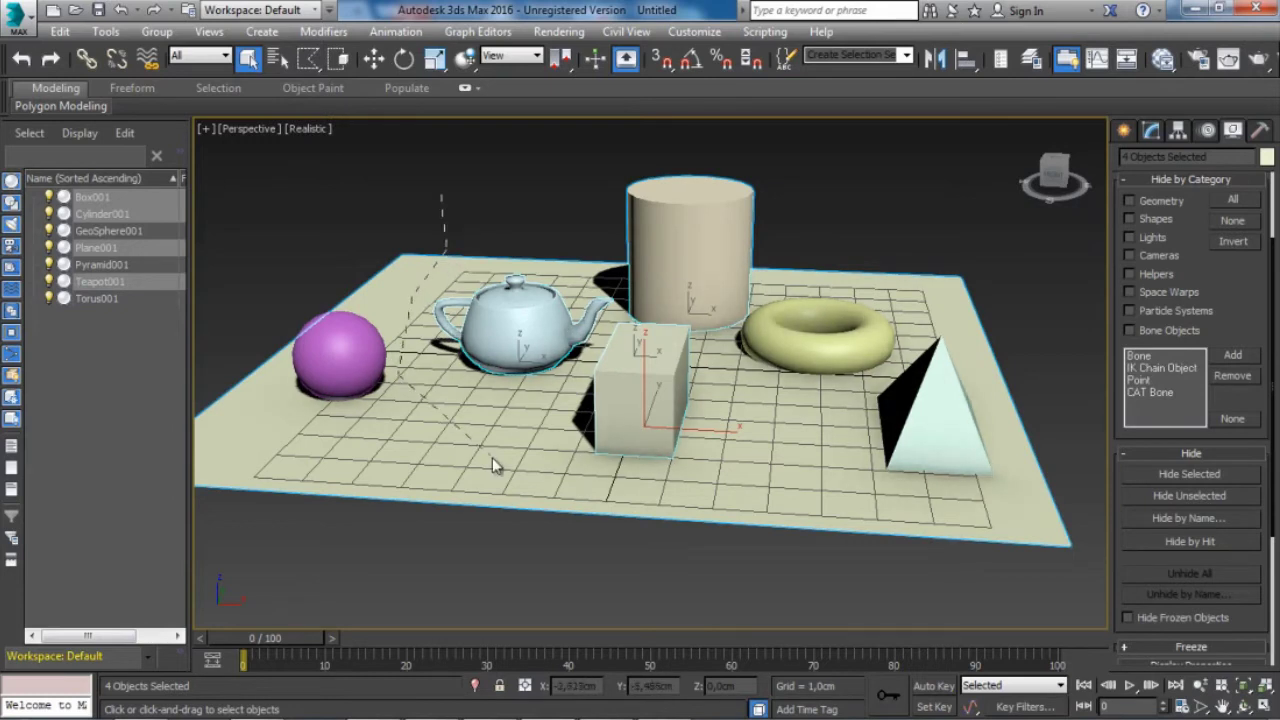
left_click(490, 456)
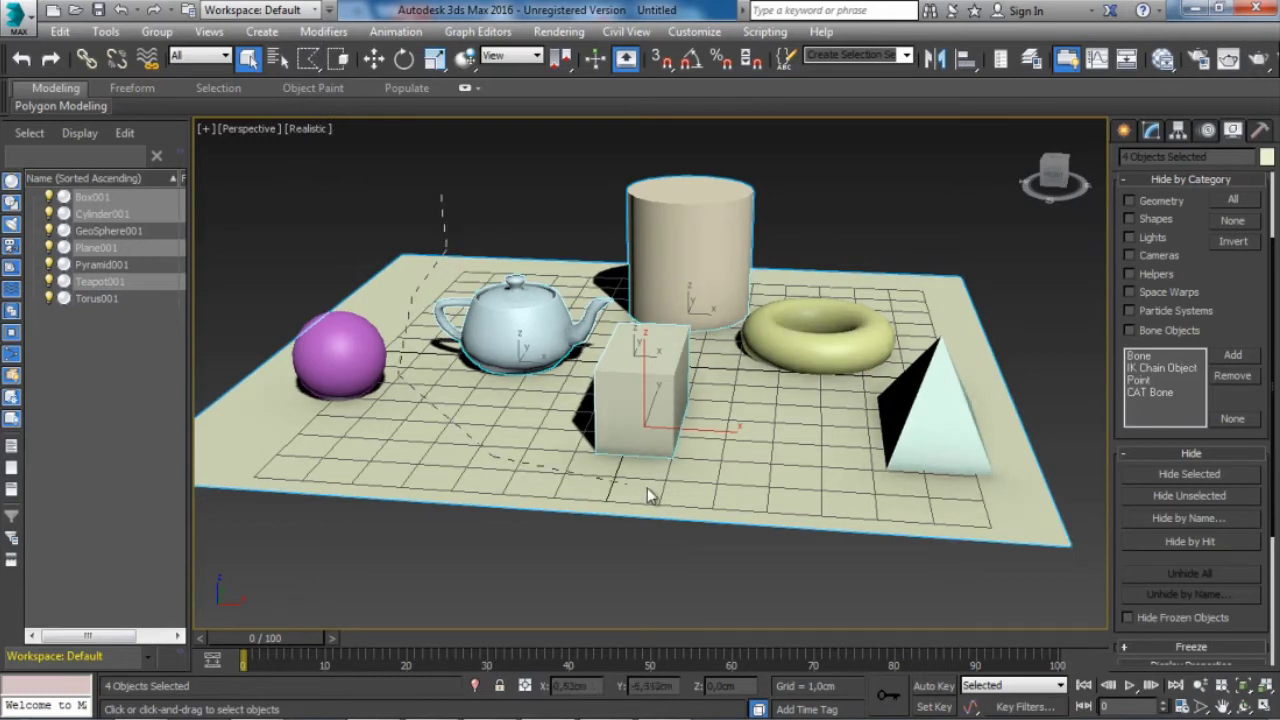
left_click(936, 328)
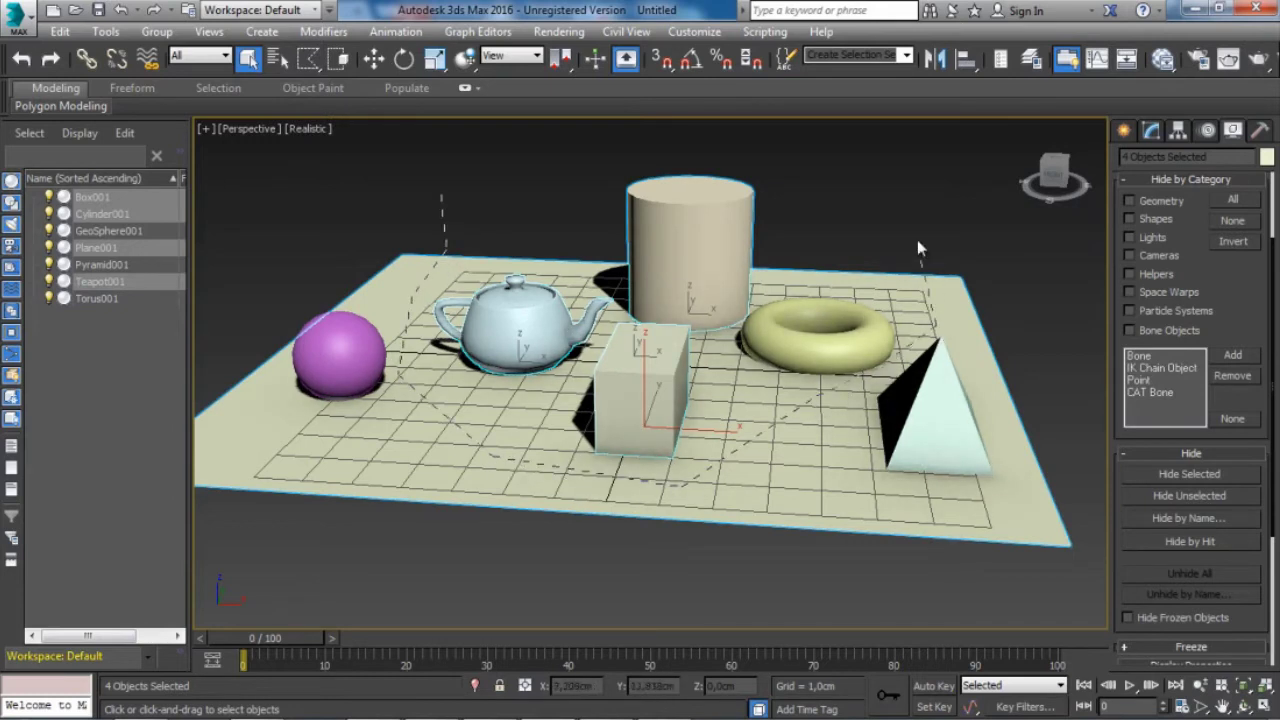
left_click(443, 195)
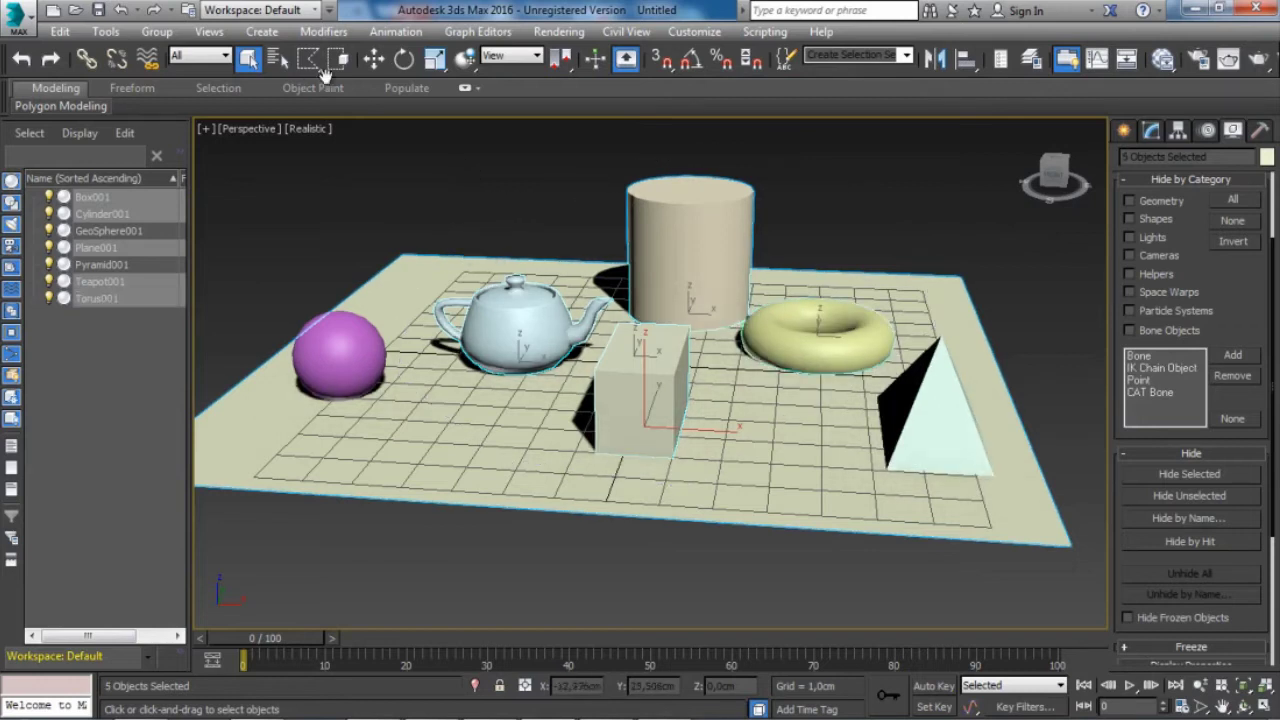
Switch to the Lasso Selection Region, select every object except the sphere with a freehand outline, and end with only the cylinder.
mouse_move(308, 57)
left_mouse_down()
mouse_move(305, 193)
mouse_move(308, 178)
left_mouse_up()
left_click_drag(474, 249, 427, 370)
mouse_move(518, 458)
left_mouse_down()
mouse_move(725, 483)
mouse_move(778, 392)
mouse_move(865, 384)
mouse_move(922, 341)
mouse_move(866, 286)
mouse_move(800, 164)
mouse_move(706, 140)
mouse_move(594, 153)
left_mouse_up()
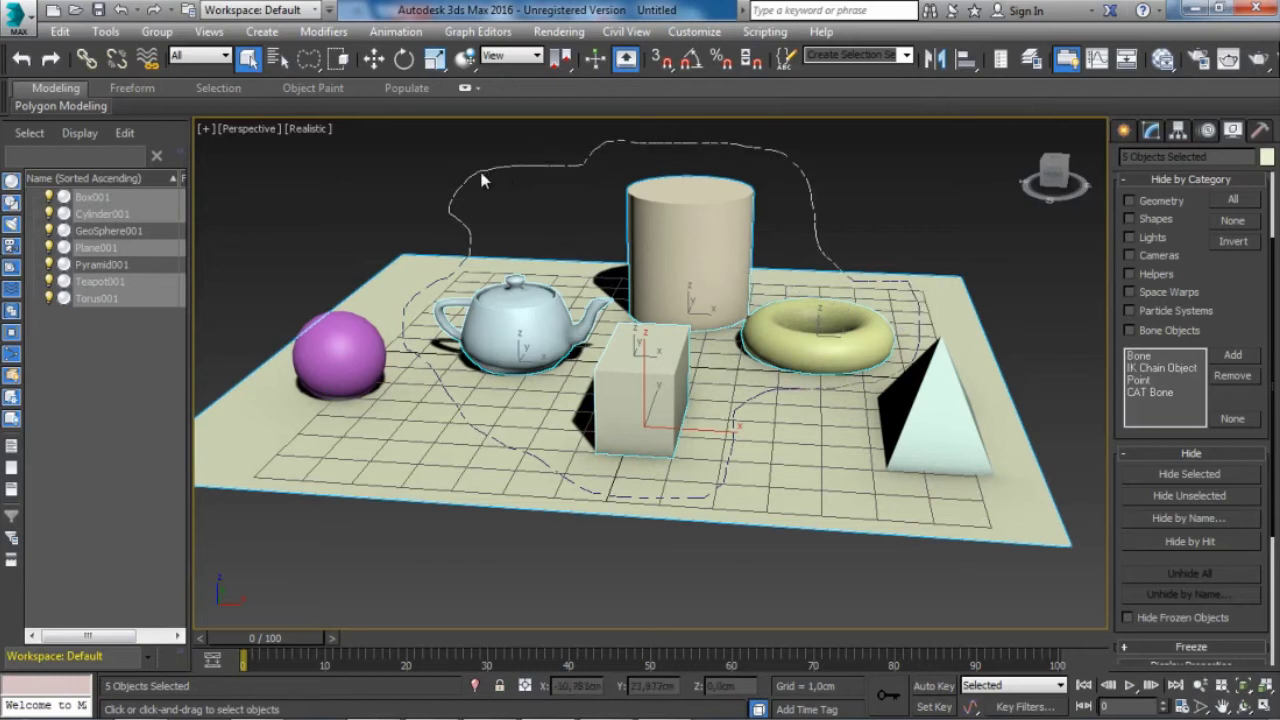
left_click_drag(476, 174, 587, 183)
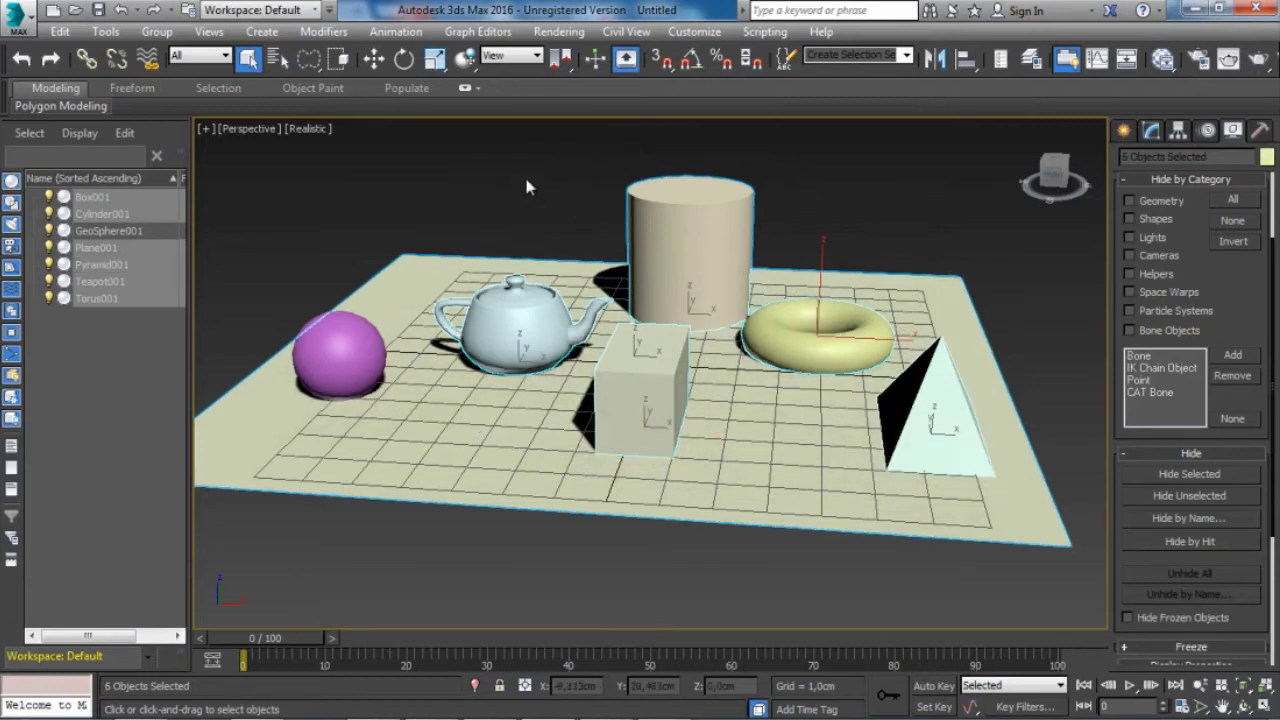
mouse_move(580, 157)
left_mouse_down()
mouse_move(633, 129)
mouse_move(690, 175)
left_mouse_up()
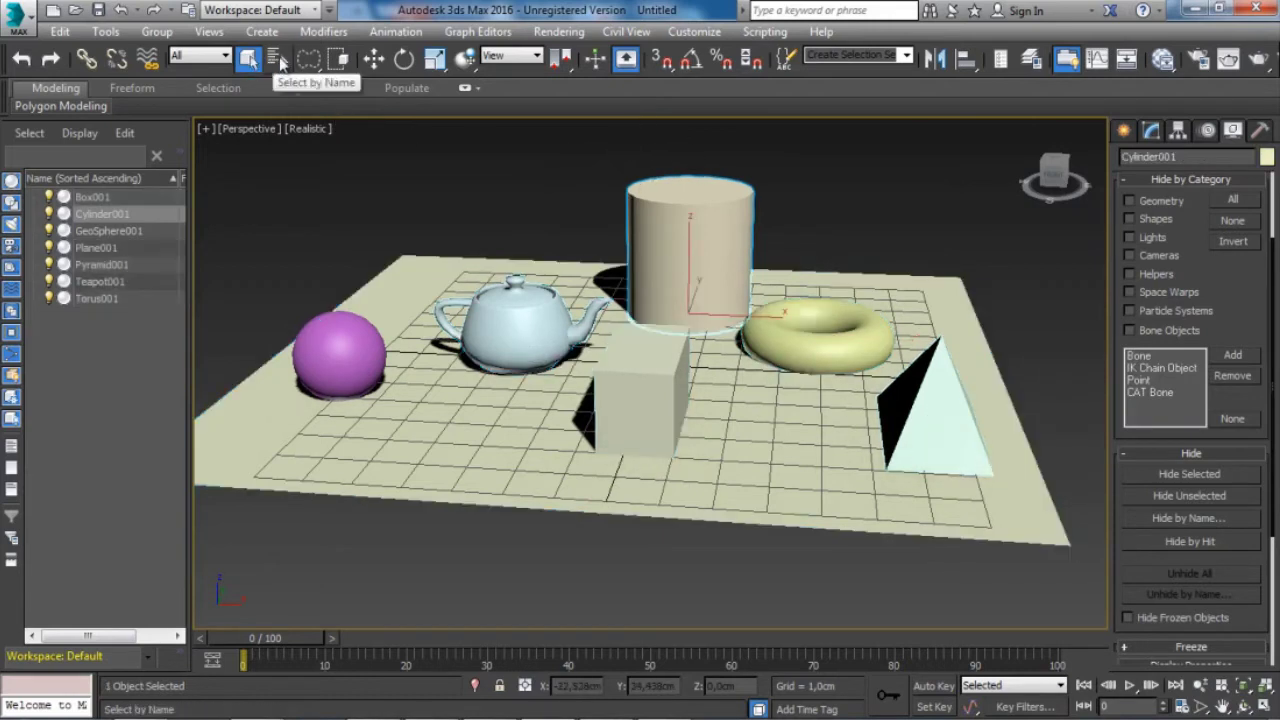
Switch back to the Fence Selection Region and draw a straight-edged outline that selects only the plane.
left_click_drag(310, 66, 309, 145)
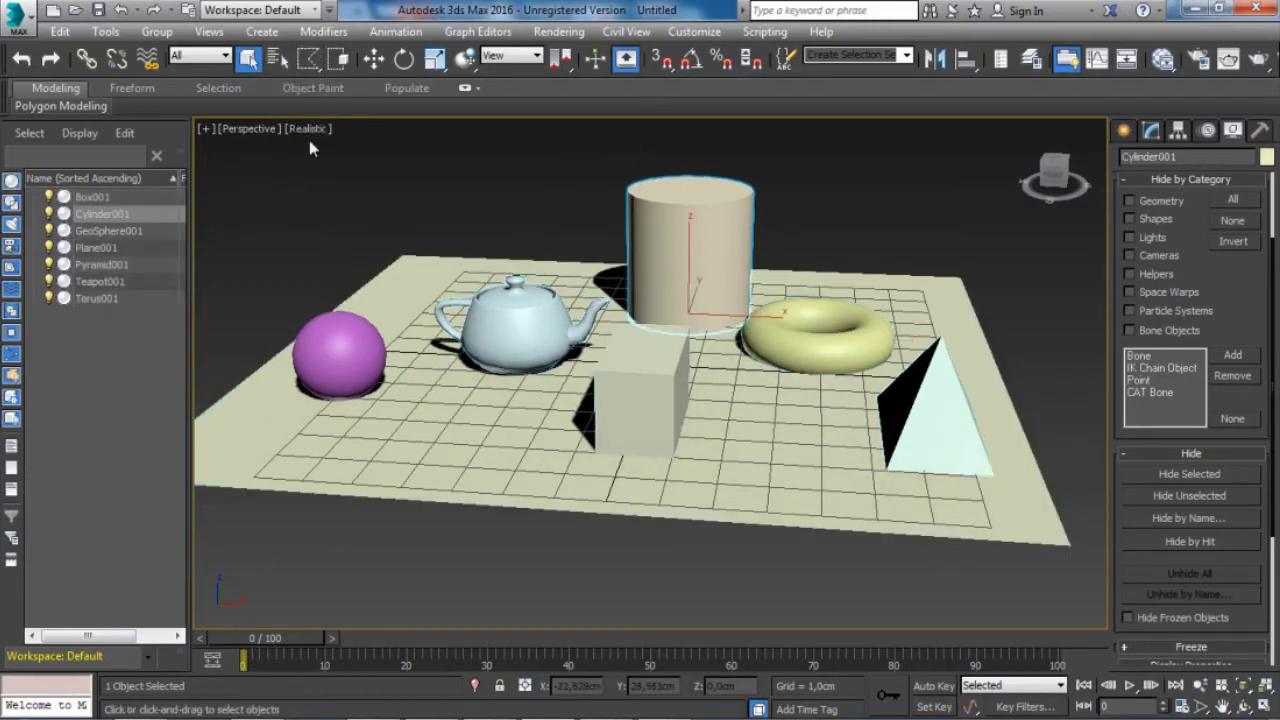
left_click(538, 166)
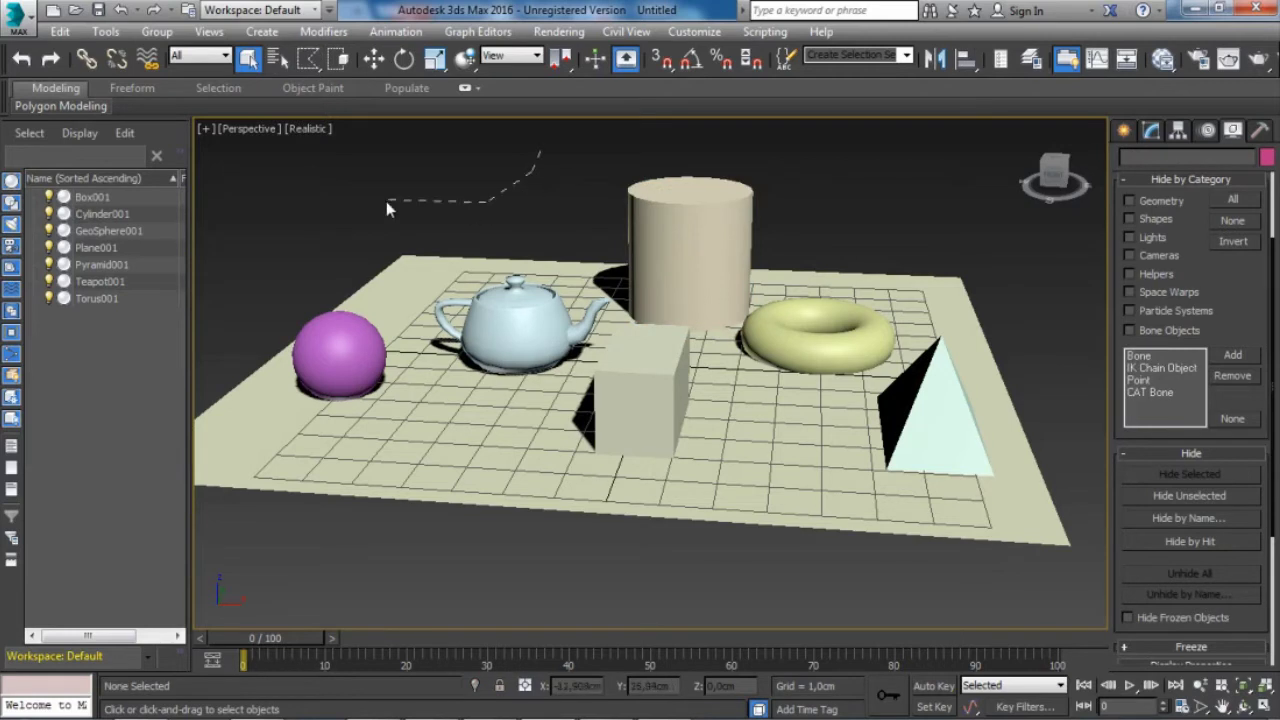
left_click(539, 162)
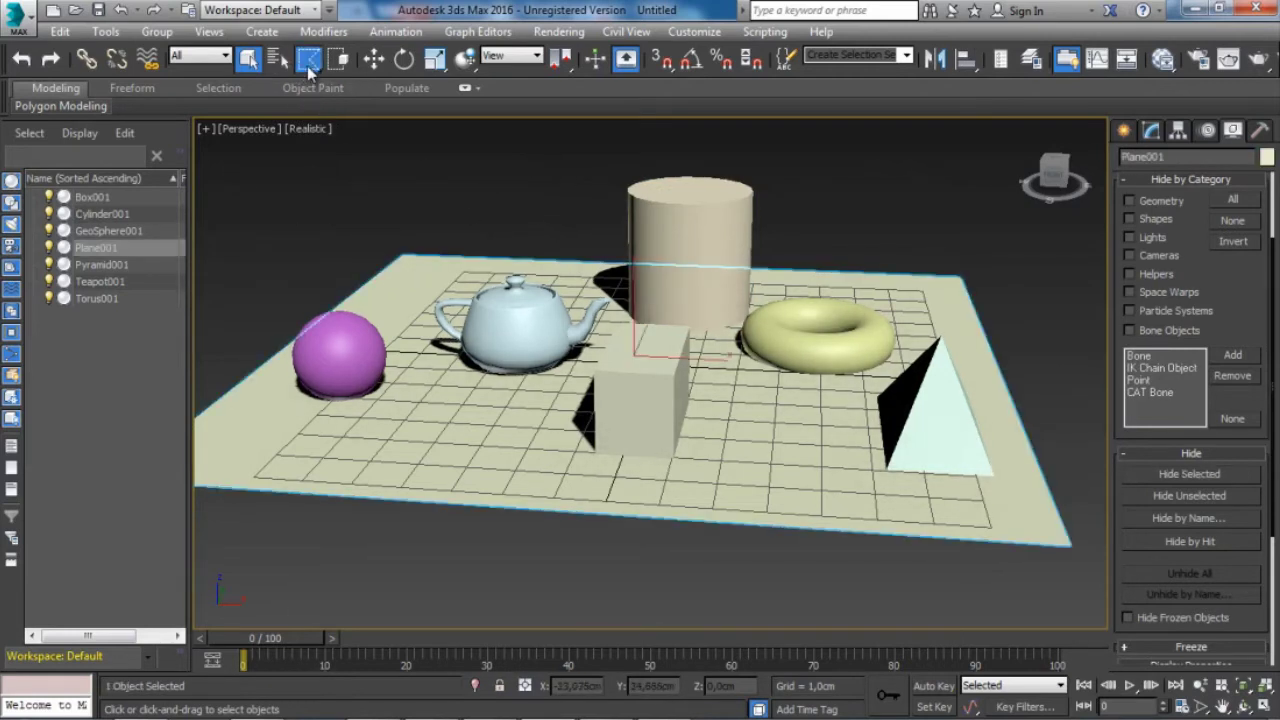
Switch to the Lasso Selection Region and draw a freehand loop around the teapot to select it with the plane.
left_click_drag(310, 66, 310, 182)
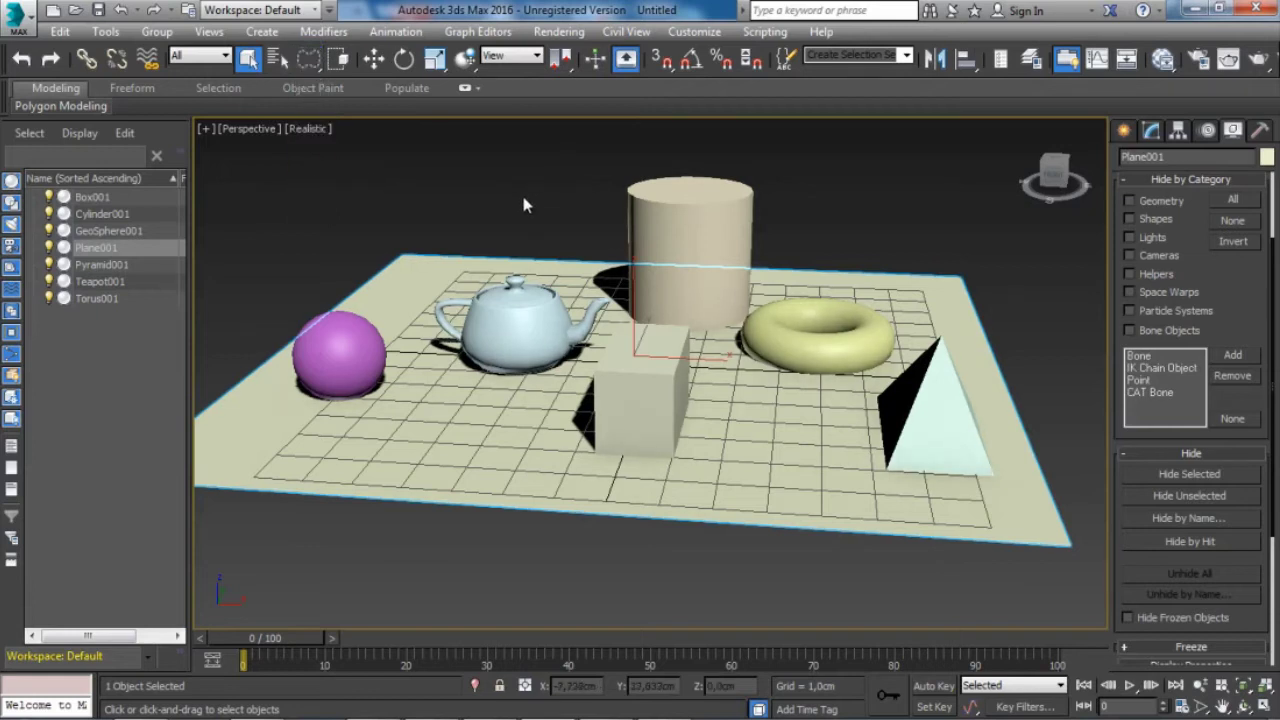
left_click_drag(530, 187, 448, 240)
mouse_move(412, 316)
left_mouse_down()
mouse_move(576, 402)
mouse_move(612, 305)
mouse_move(570, 212)
mouse_move(524, 198)
left_mouse_up()
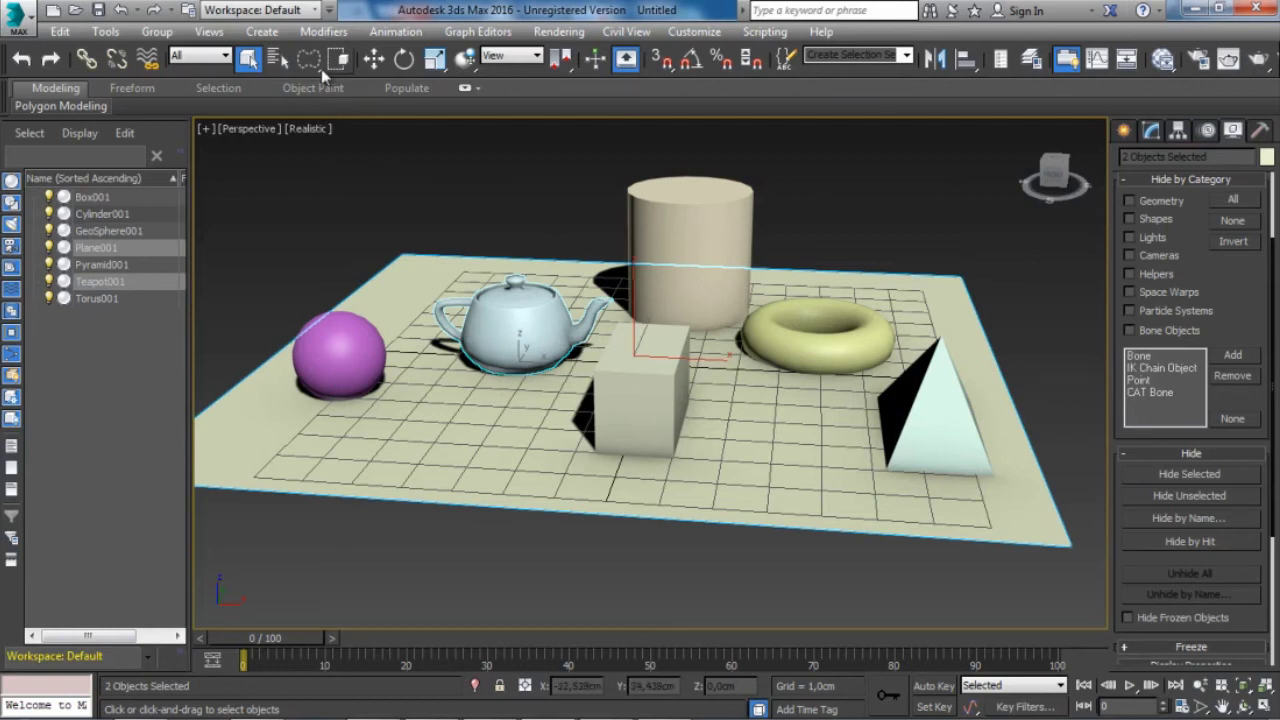
Switch to the Paint Selection Region, brush a selection across the objects on the plane, and clear the selection.
left_click_drag(309, 58, 312, 206)
mouse_move(490, 212)
left_mouse_down()
mouse_move(674, 246)
mouse_move(925, 410)
left_mouse_up()
left_click(505, 196)
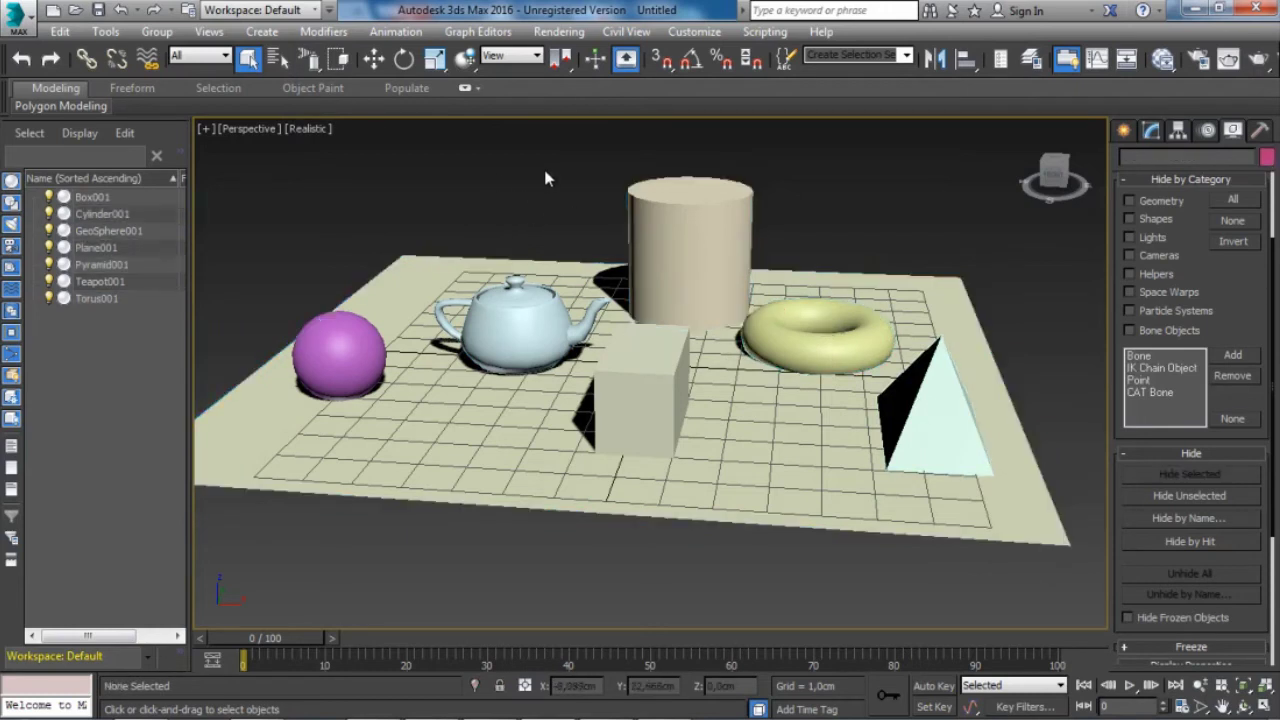
Brush-select every object except the pyramid, switch to the Rectangular Selection Region, and box-select across the central objects, finishing with the selection cleared.
mouse_move(659, 218)
left_mouse_down()
mouse_move(840, 363)
mouse_move(771, 437)
mouse_move(643, 414)
mouse_move(525, 332)
mouse_move(343, 343)
mouse_move(414, 441)
left_mouse_up()
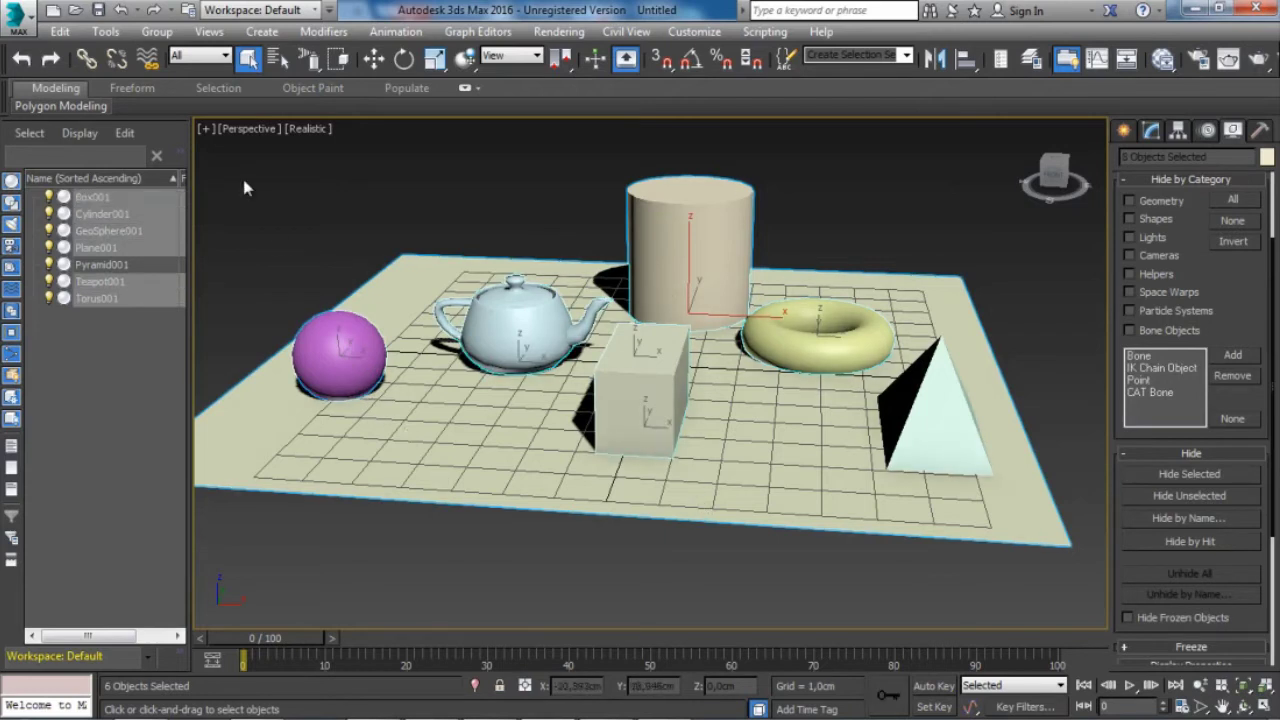
left_click_drag(311, 58, 311, 58)
left_click_drag(423, 177, 777, 523)
left_click(405, 528)
left_click_drag(384, 521, 692, 242)
left_click(567, 587)
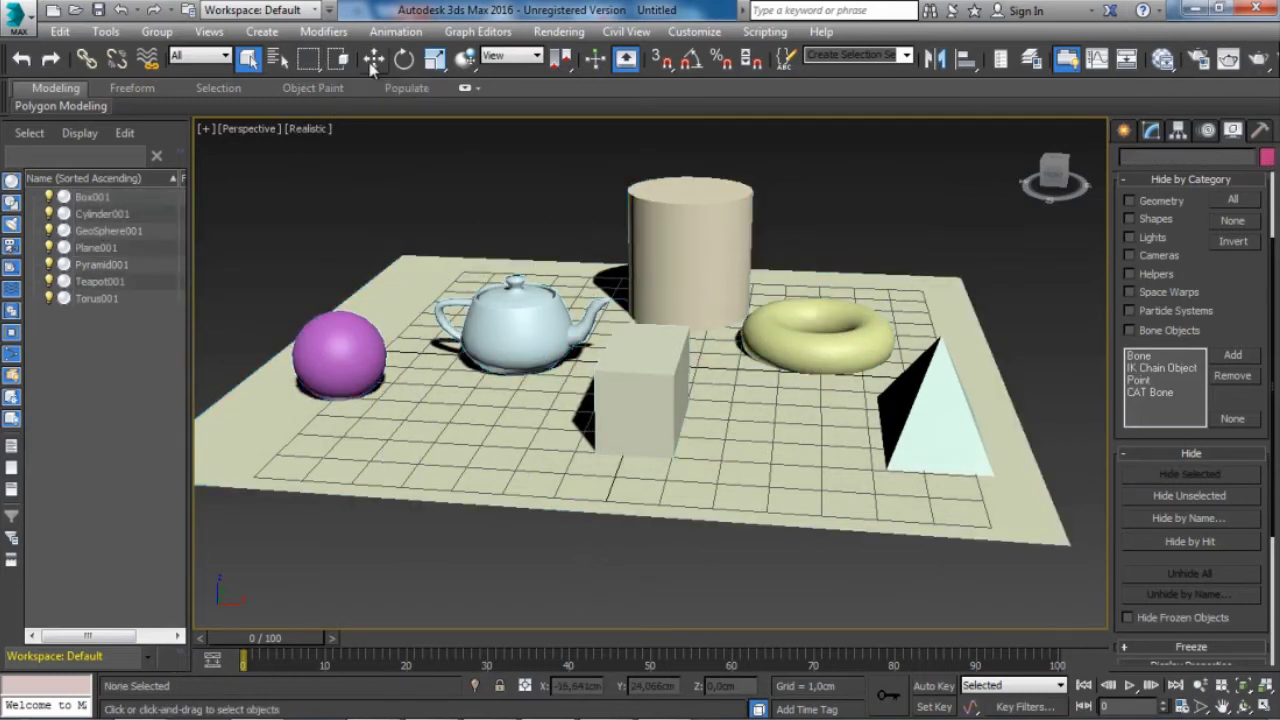
With the Rectangular Selection Region in Crossing mode, box-select across the central objects and the cylinder with the plane, clearing the selection at the end.
left_click_drag(306, 60, 304, 63)
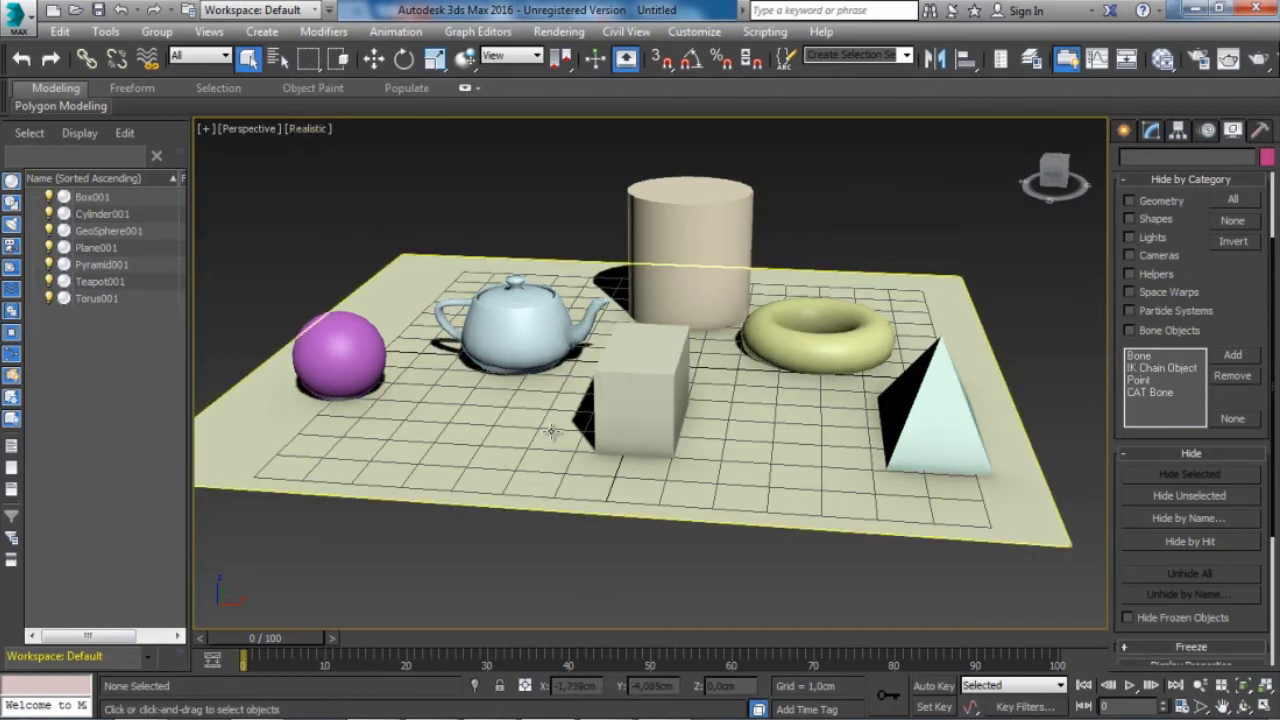
left_click_drag(471, 196, 850, 530)
left_click(564, 214)
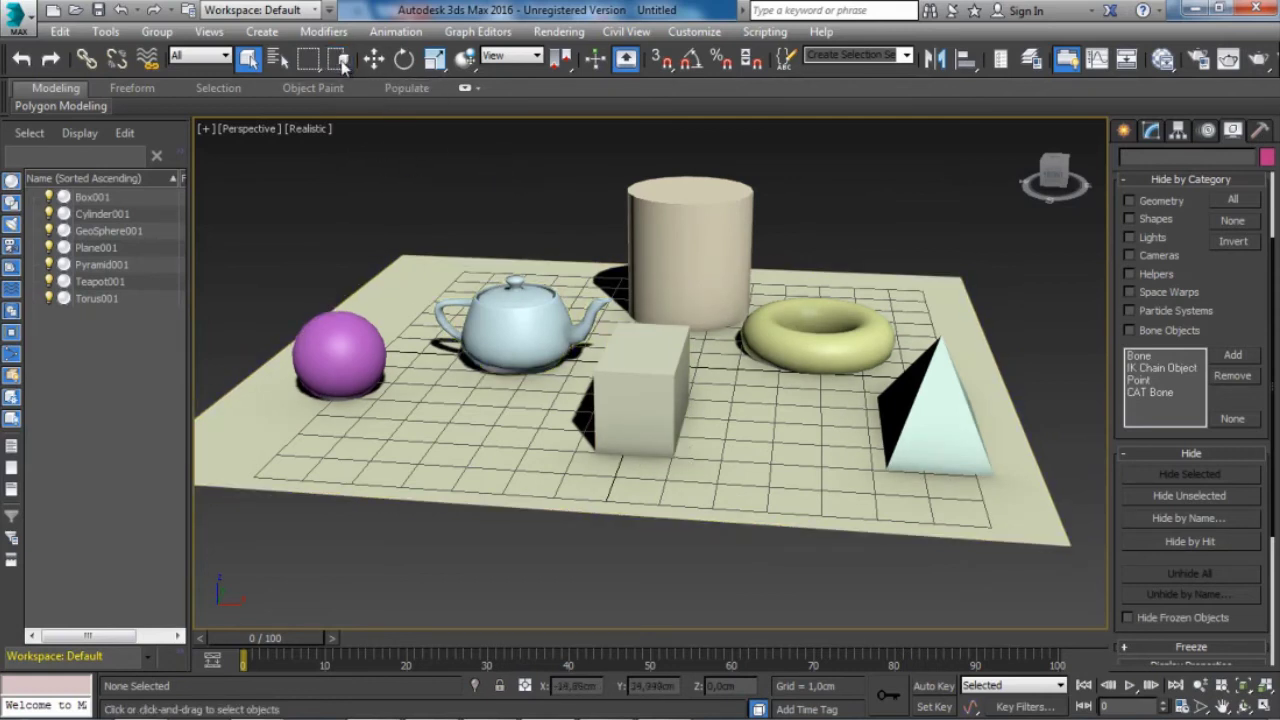
left_click_drag(485, 162, 686, 264)
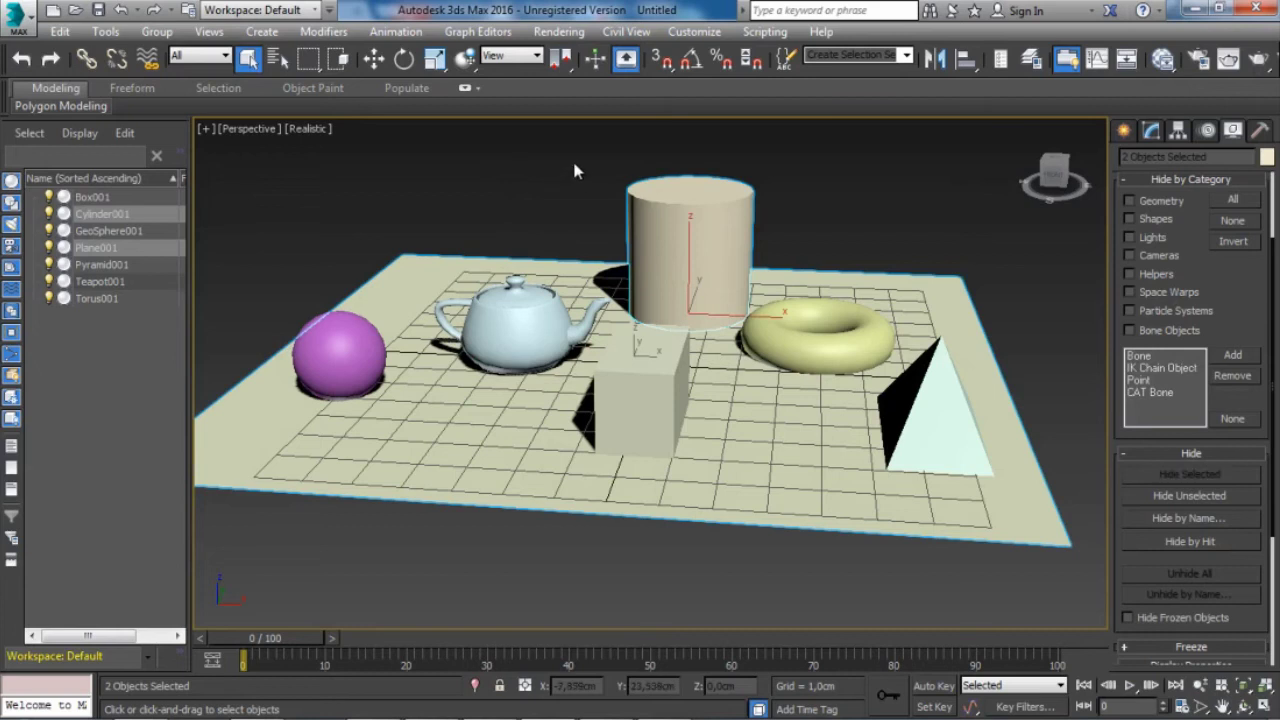
left_click(614, 155)
left_click_drag(612, 147, 768, 368)
left_click(533, 172)
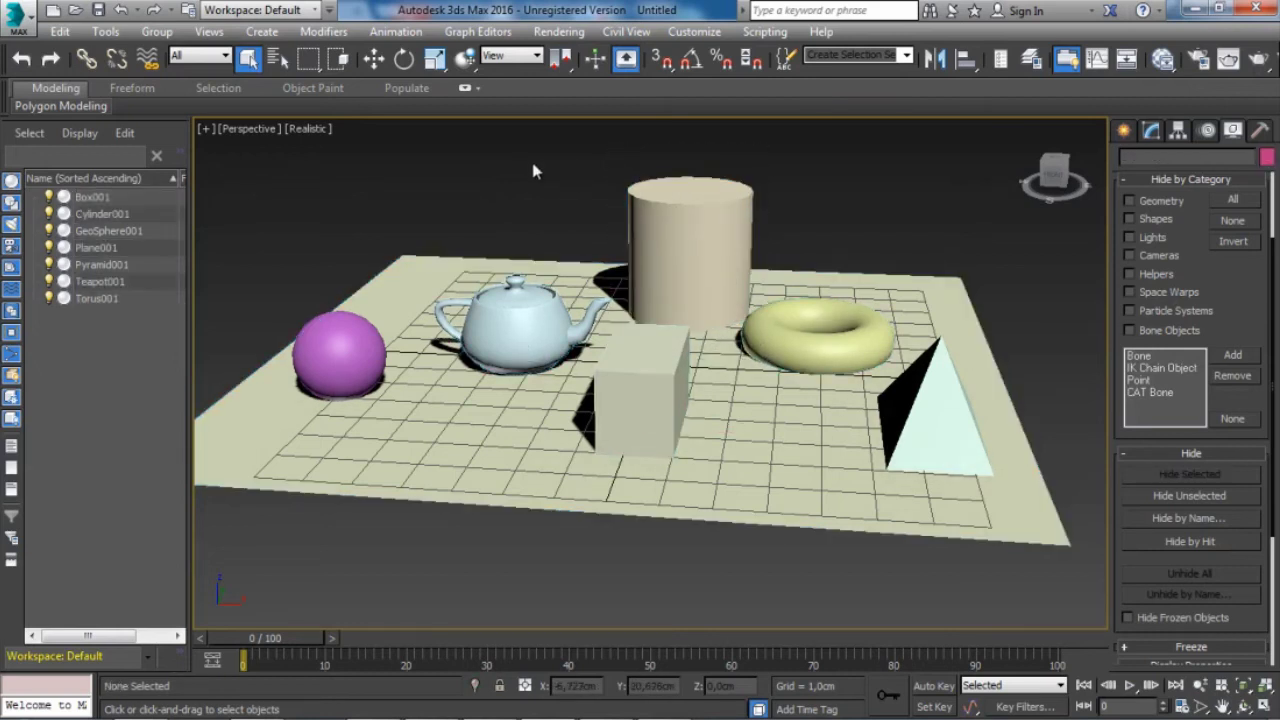
Toggle Window mode on and back to Crossing, and select the cylinder and the plane separately with boxes that only touch their edges.
left_click(339, 60)
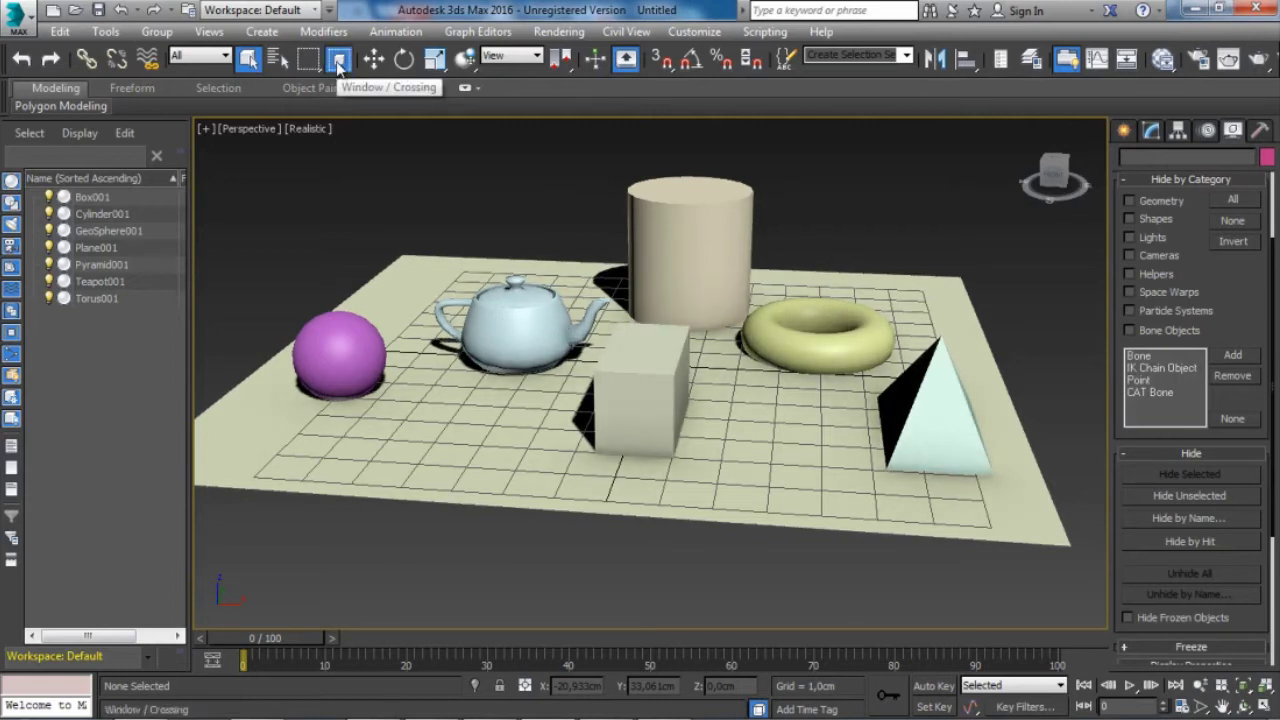
left_click(341, 62)
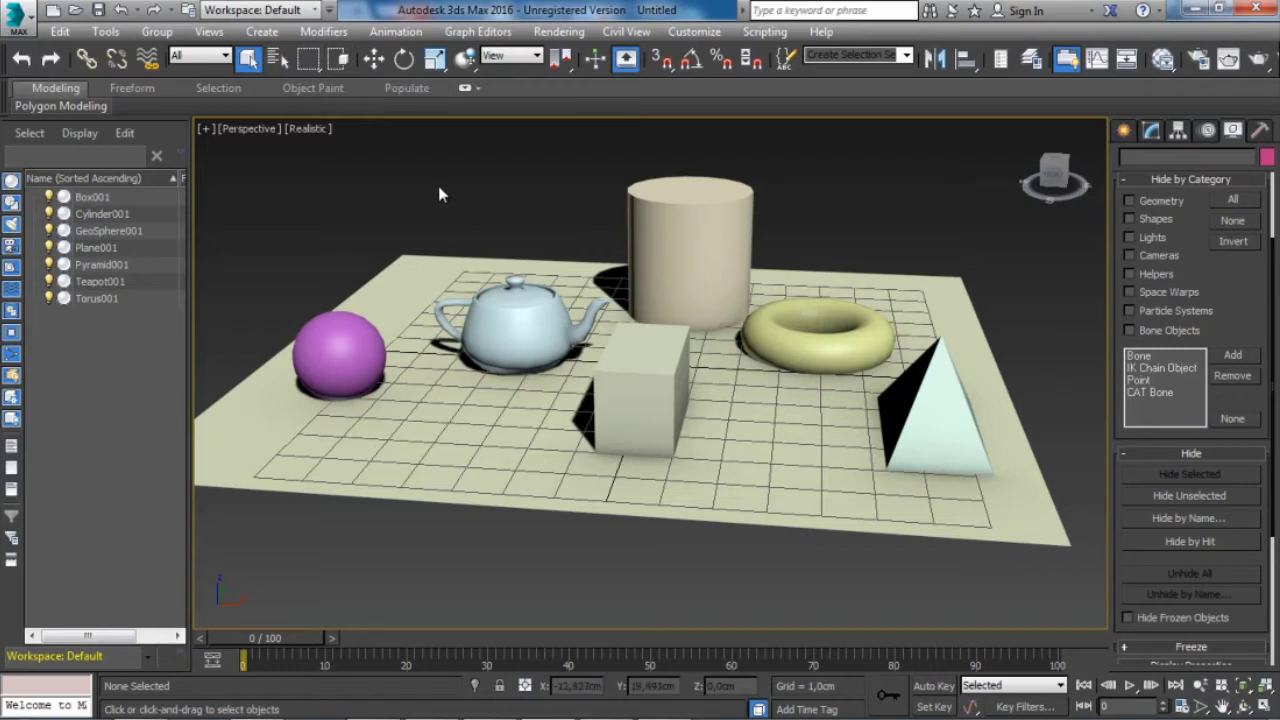
left_click_drag(527, 155, 640, 216)
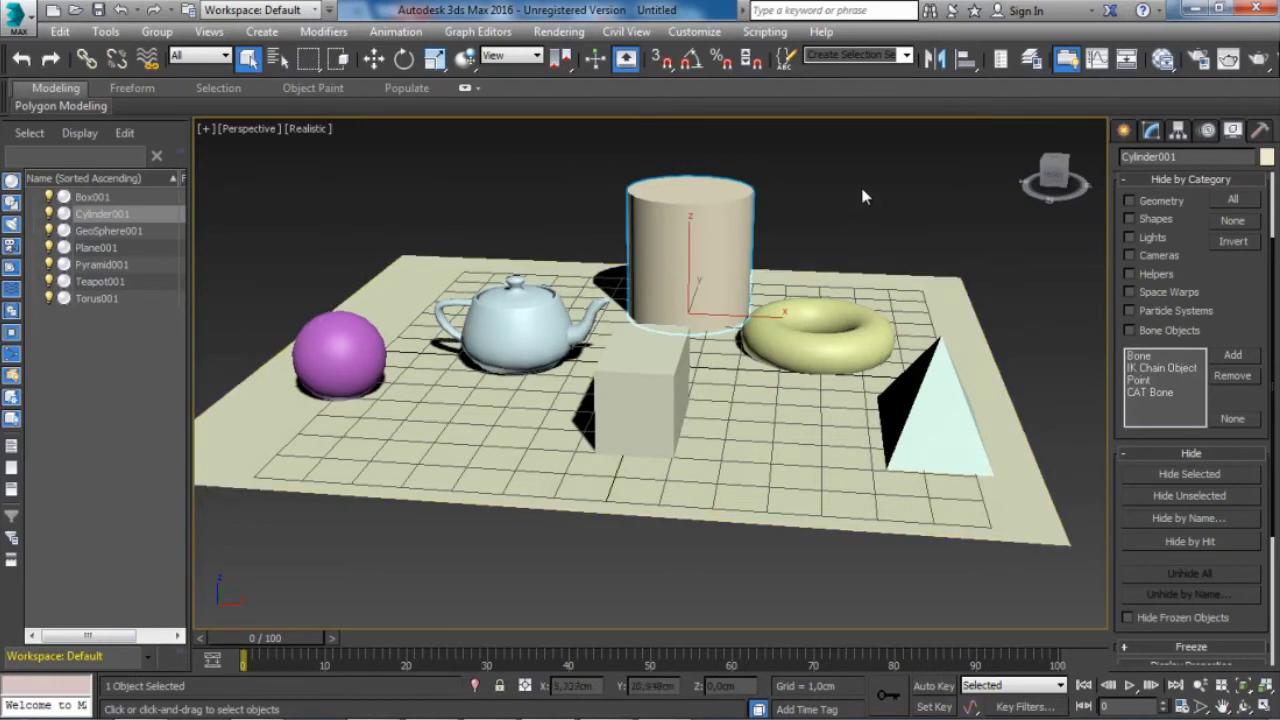
left_click_drag(893, 162, 920, 290)
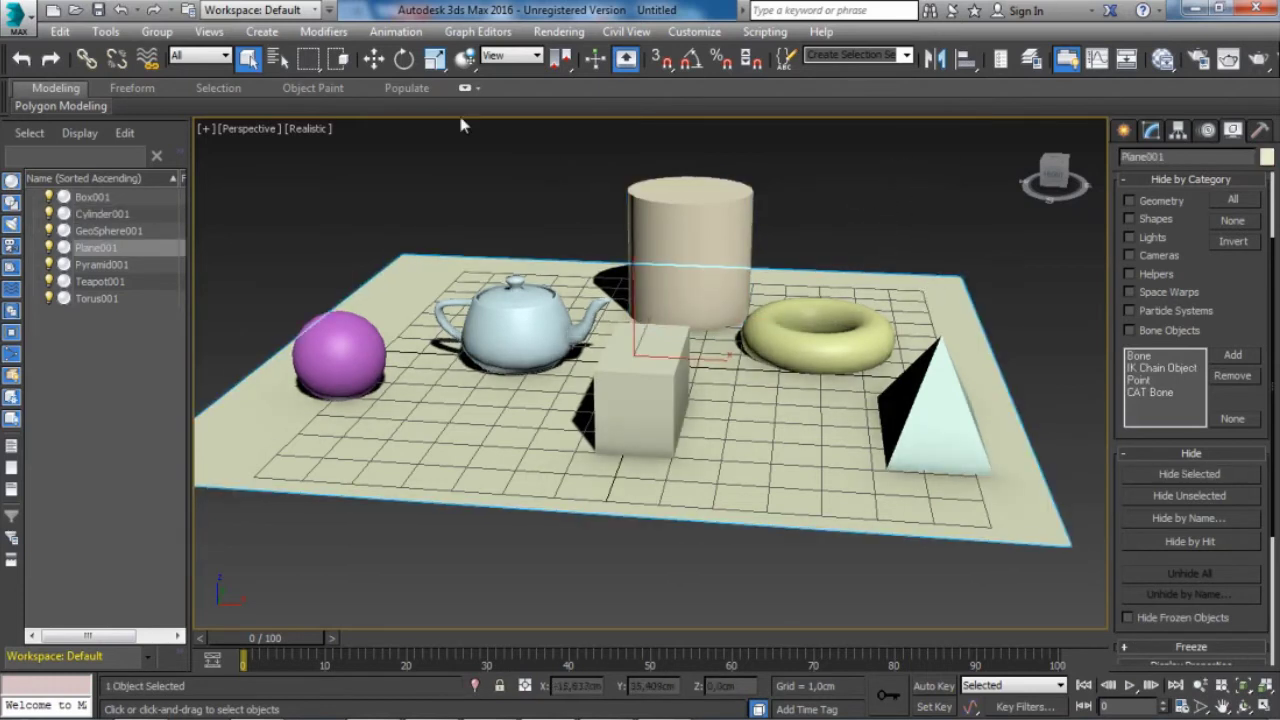
Switch to Window selection, try boxes that only partly cover the cylinder, and select it with a box that fully encloses it.
left_click(340, 60)
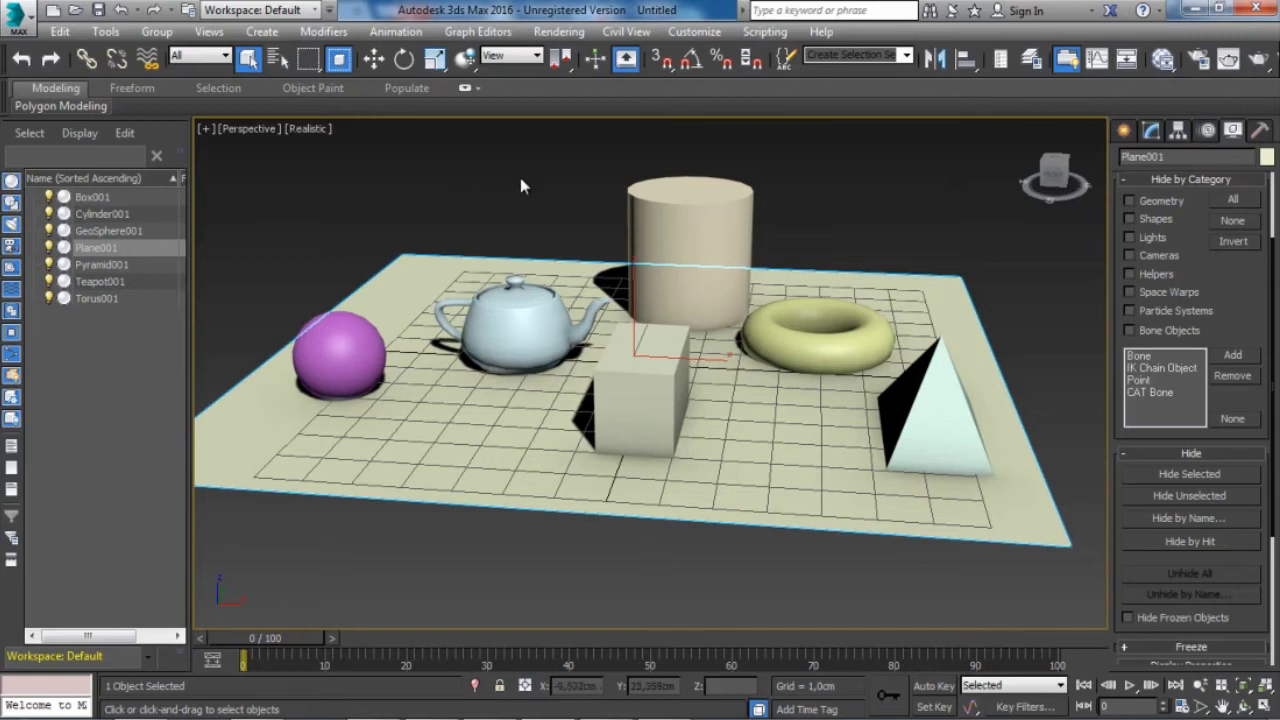
left_click_drag(494, 163, 654, 220)
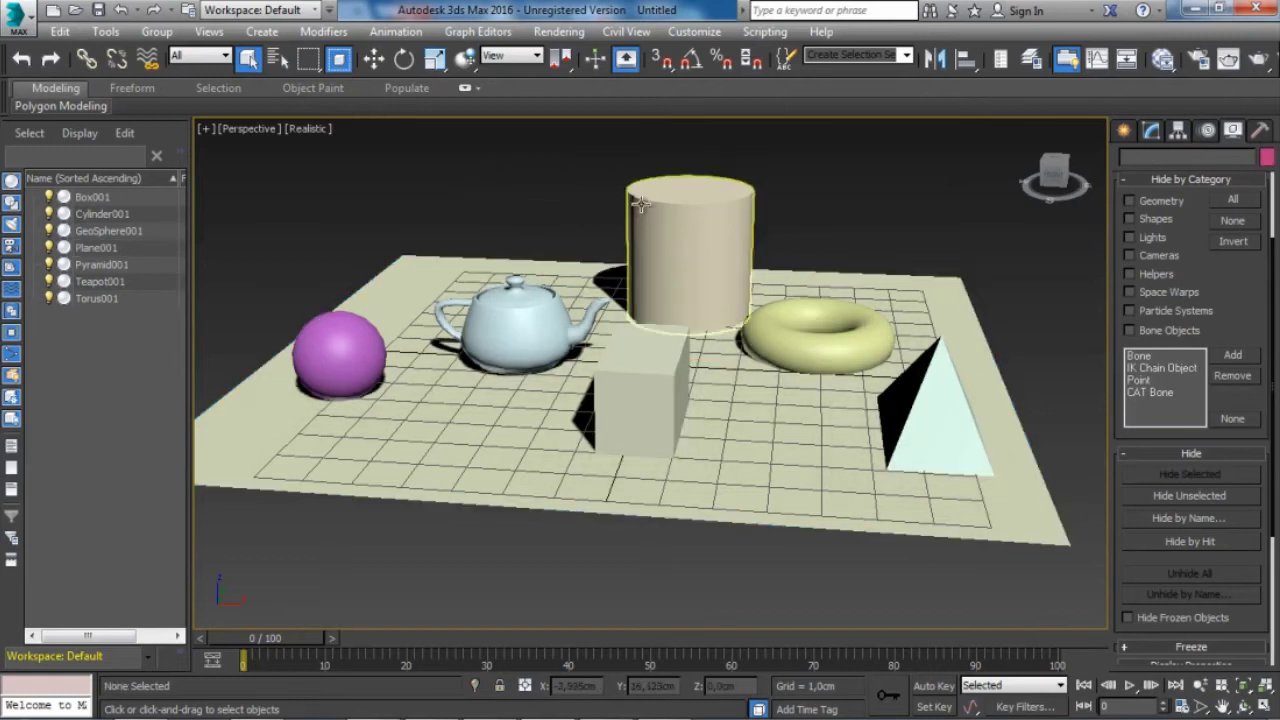
left_click_drag(586, 163, 663, 211)
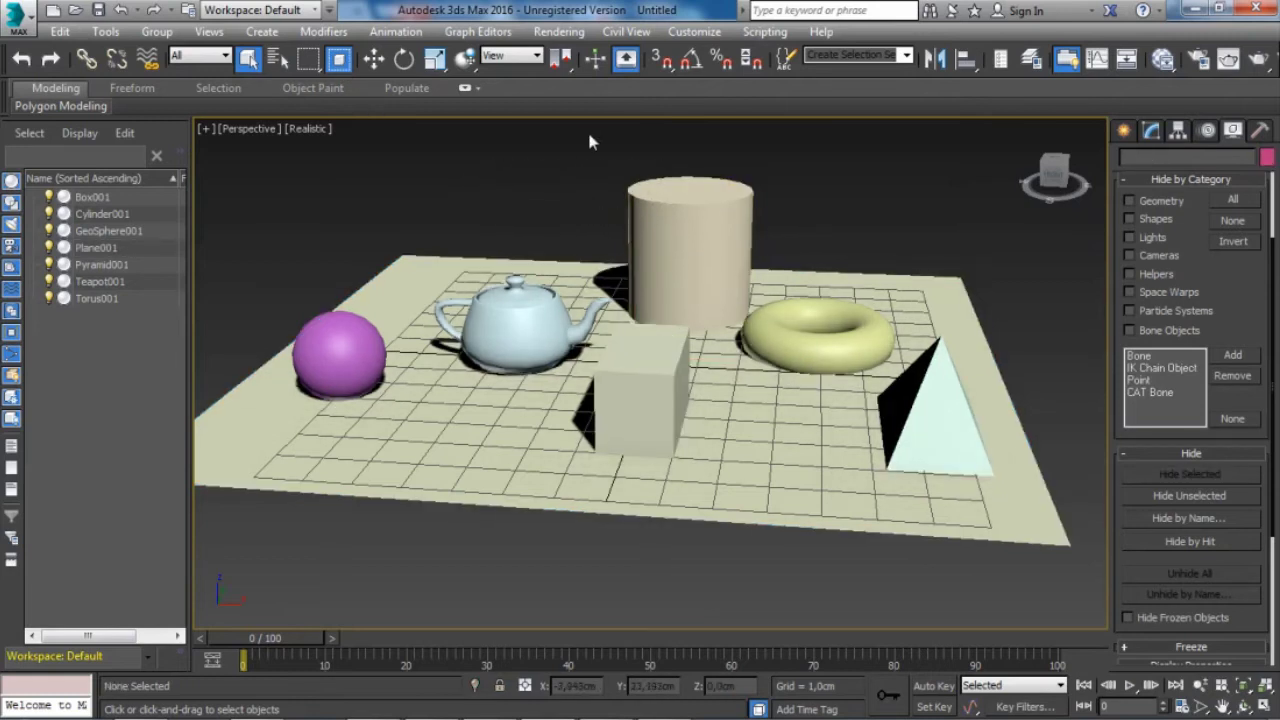
left_click_drag(586, 131, 790, 378)
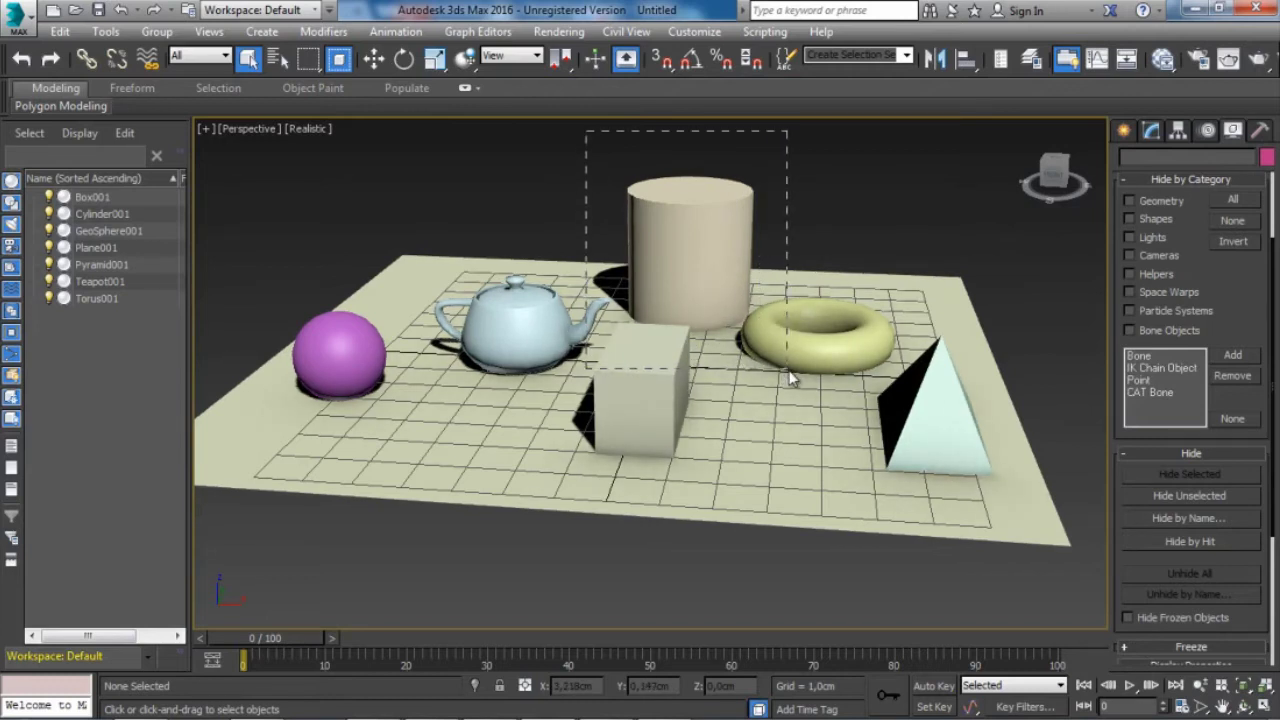
left_click_drag(790, 378, 790, 378)
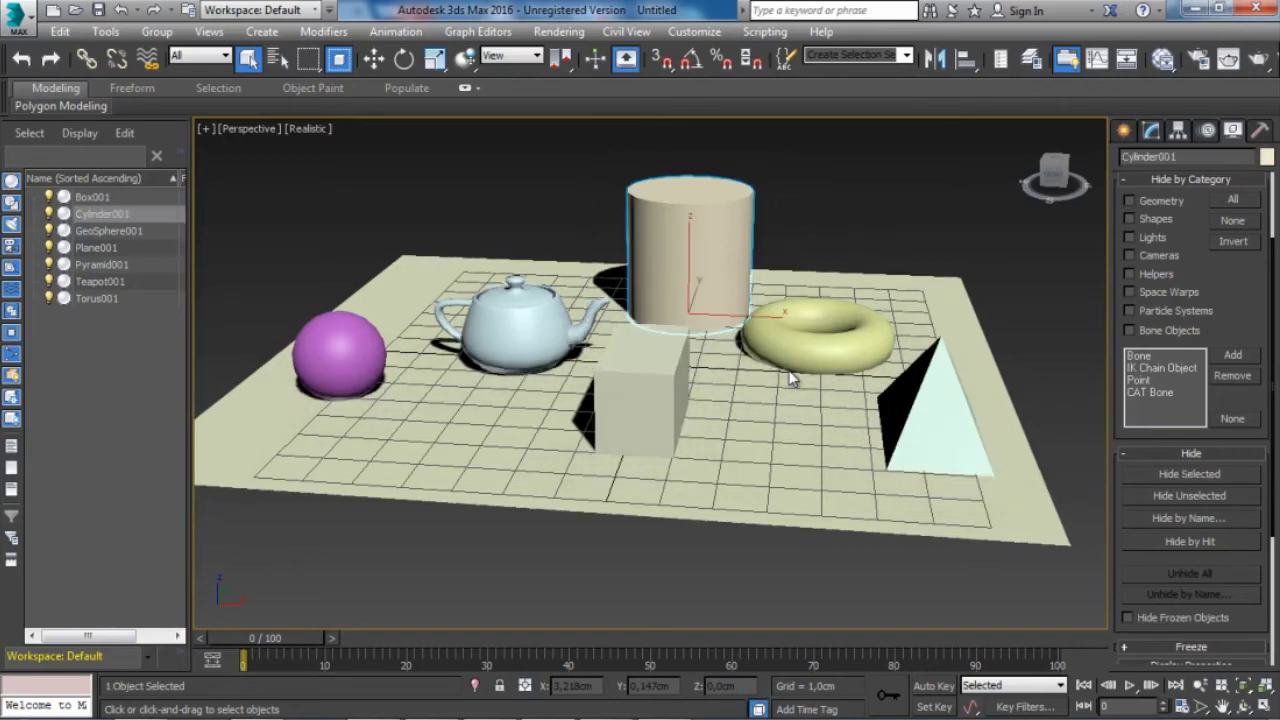
Clear the selection and draw a window from the teapot to the torus that selects only the fully enclosed box and cylinder.
left_click(503, 169)
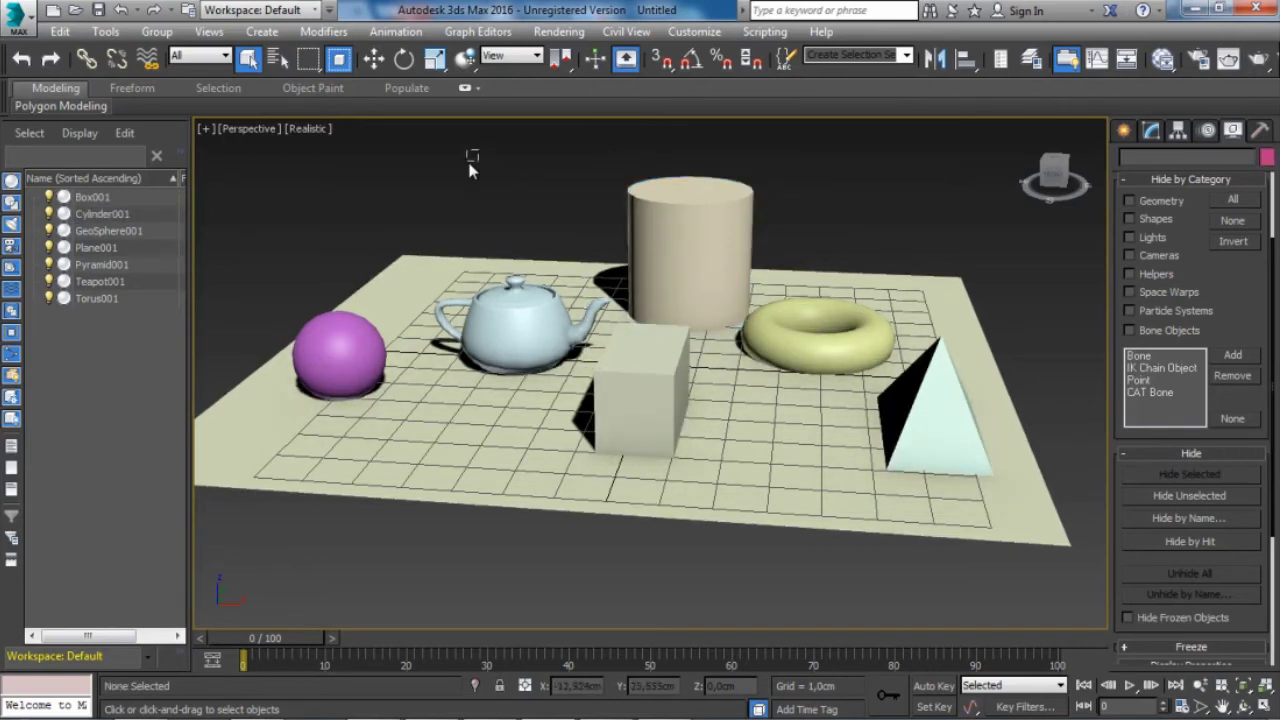
left_click_drag(477, 150, 857, 489)
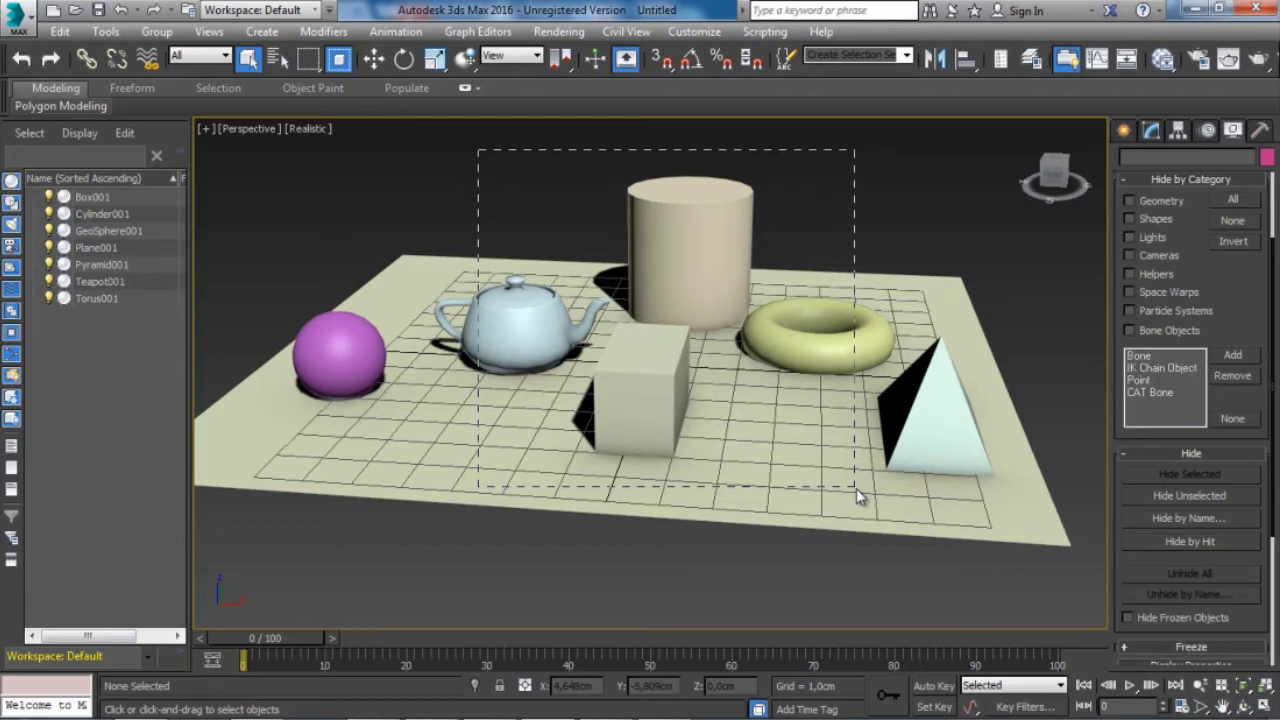
left_click_drag(856, 488, 860, 481)
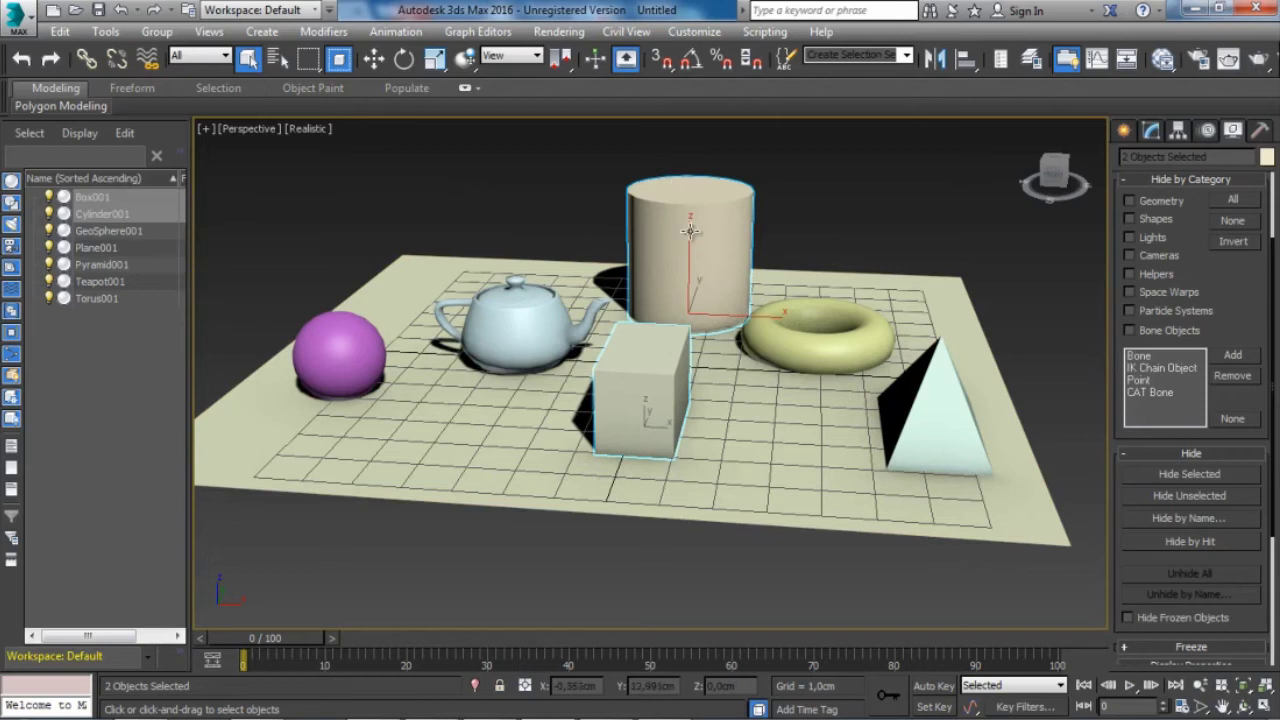
Switch back to Crossing selection and draw boxes over the central objects to select the box, plane, teapot, cylinder and torus.
left_click(344, 60)
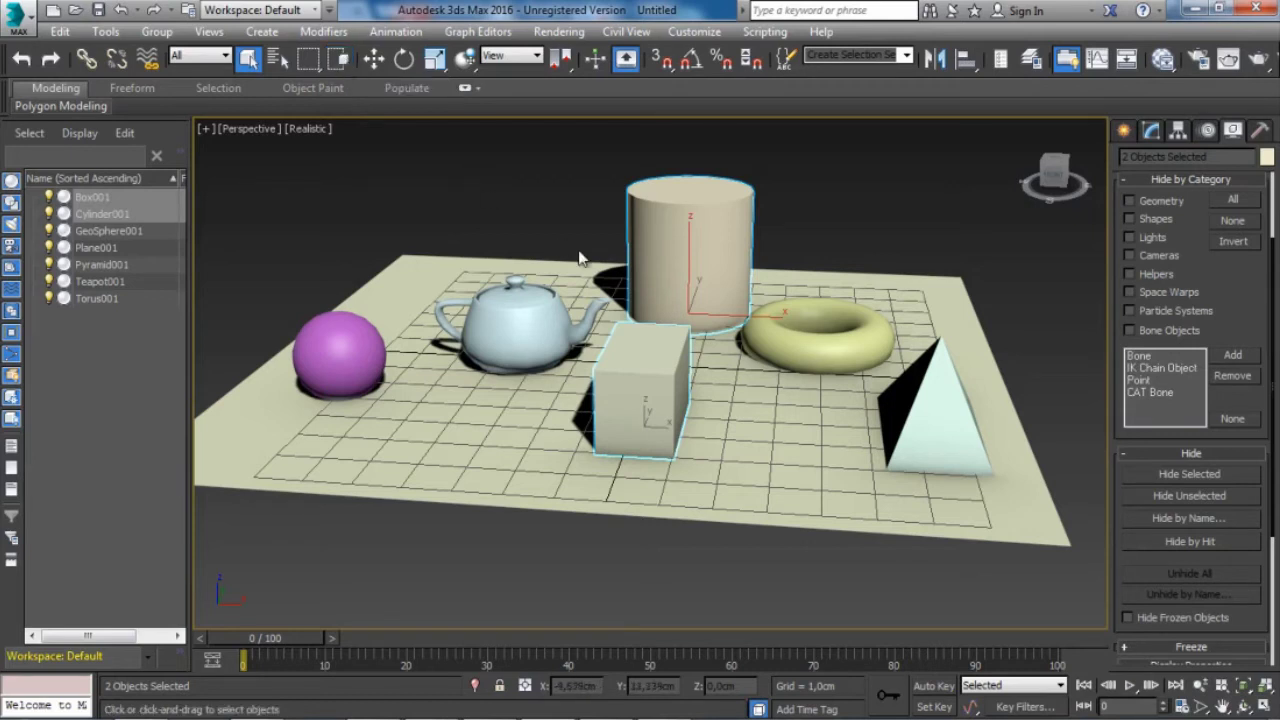
left_click_drag(624, 270, 466, 157)
left_click_drag(491, 153, 606, 394)
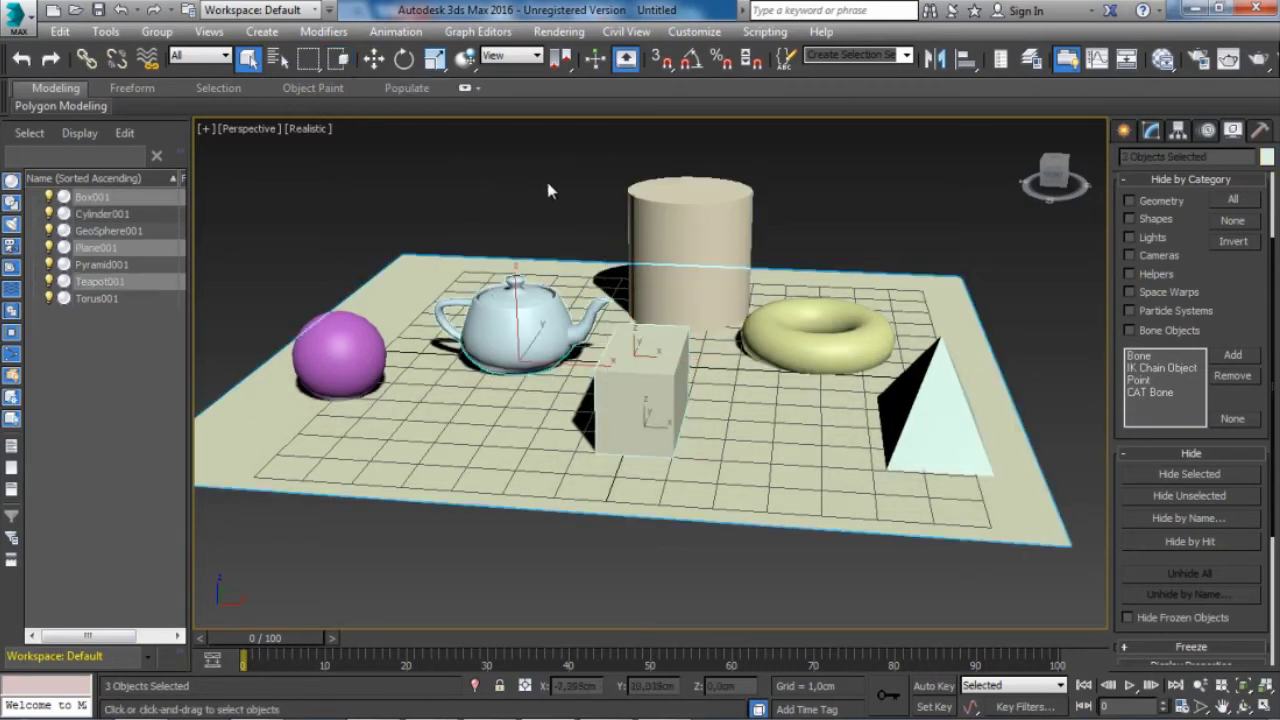
left_click_drag(545, 177, 782, 461)
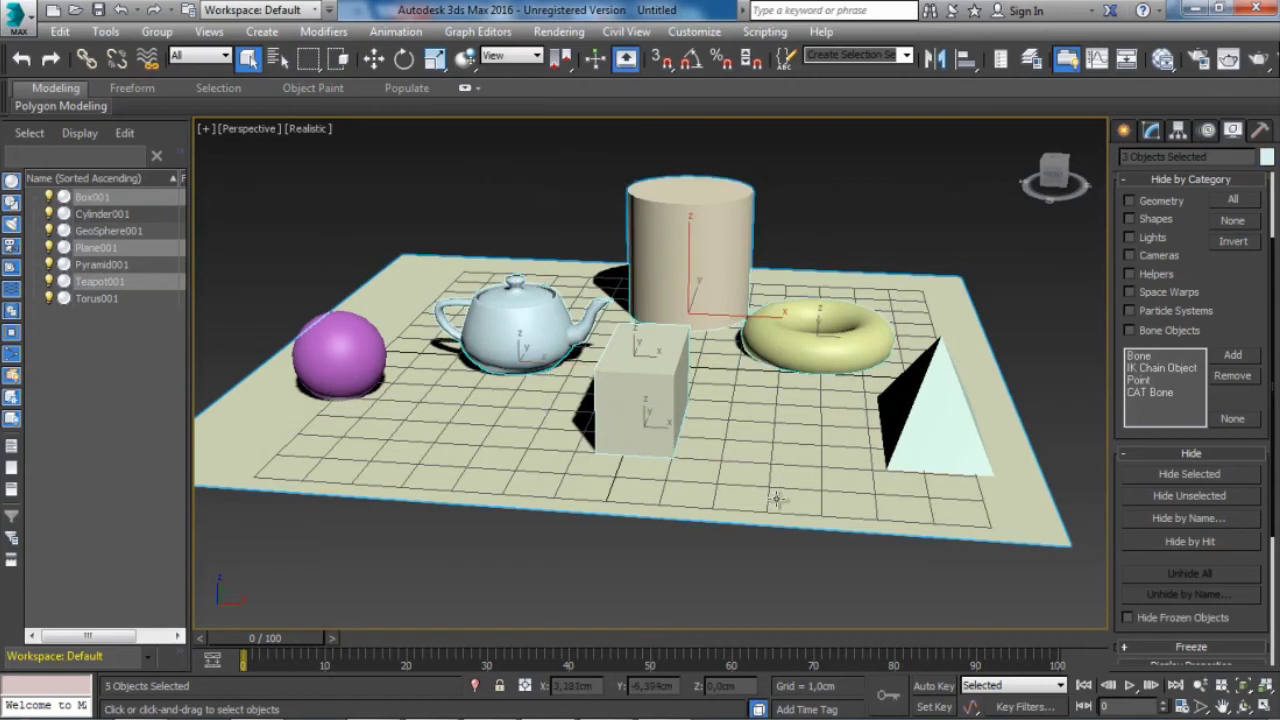
Select only the cylinder and deselect it with the Select None command.
left_click(487, 200)
left_click(678, 238)
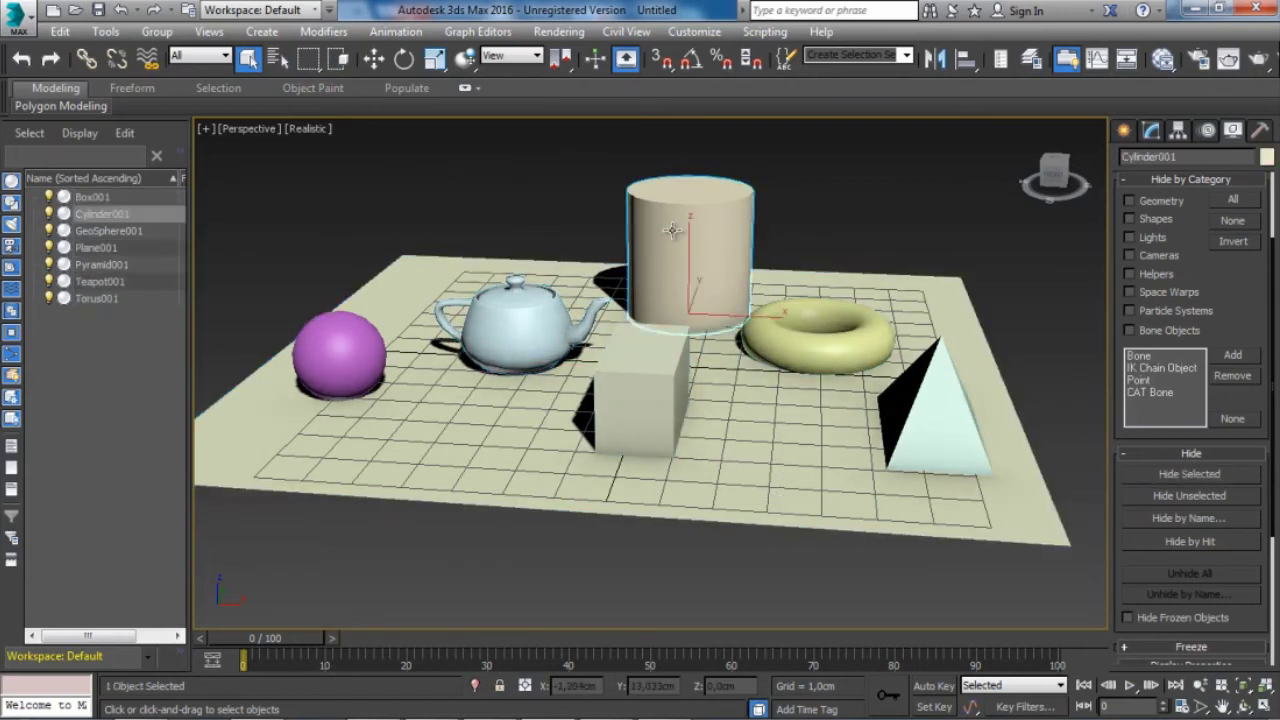
left_click(62, 32)
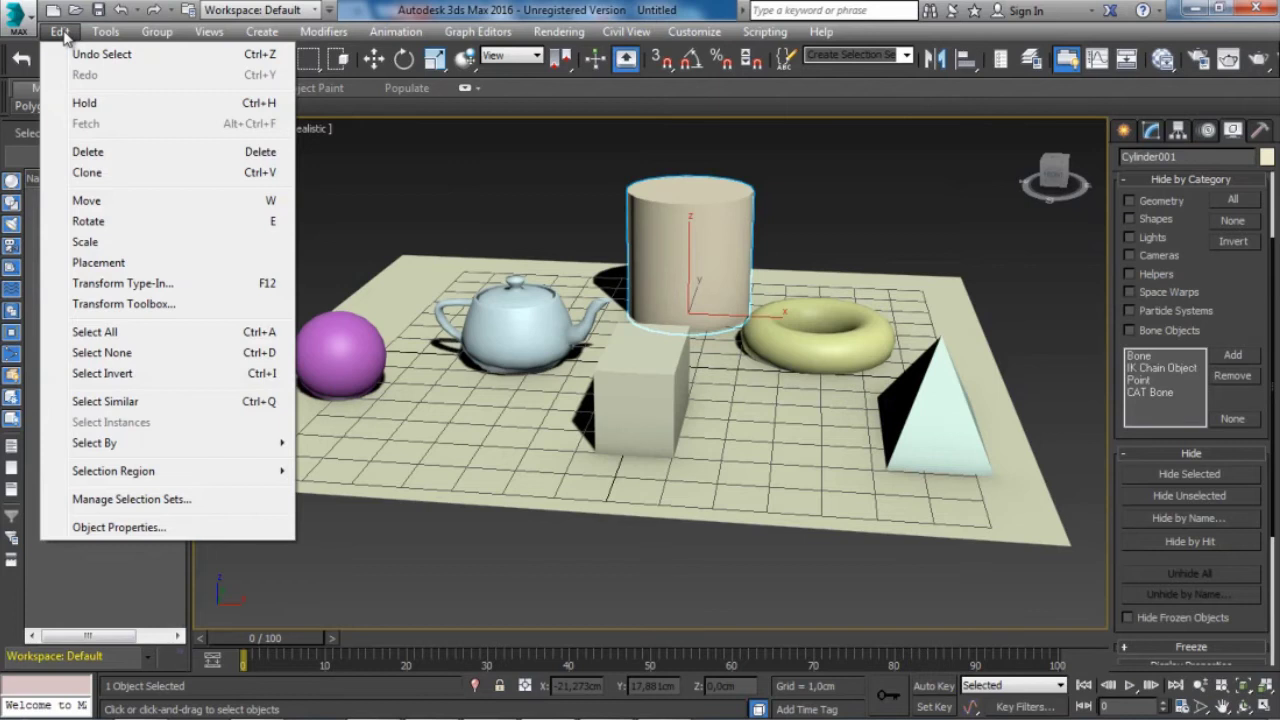
left_click(145, 359)
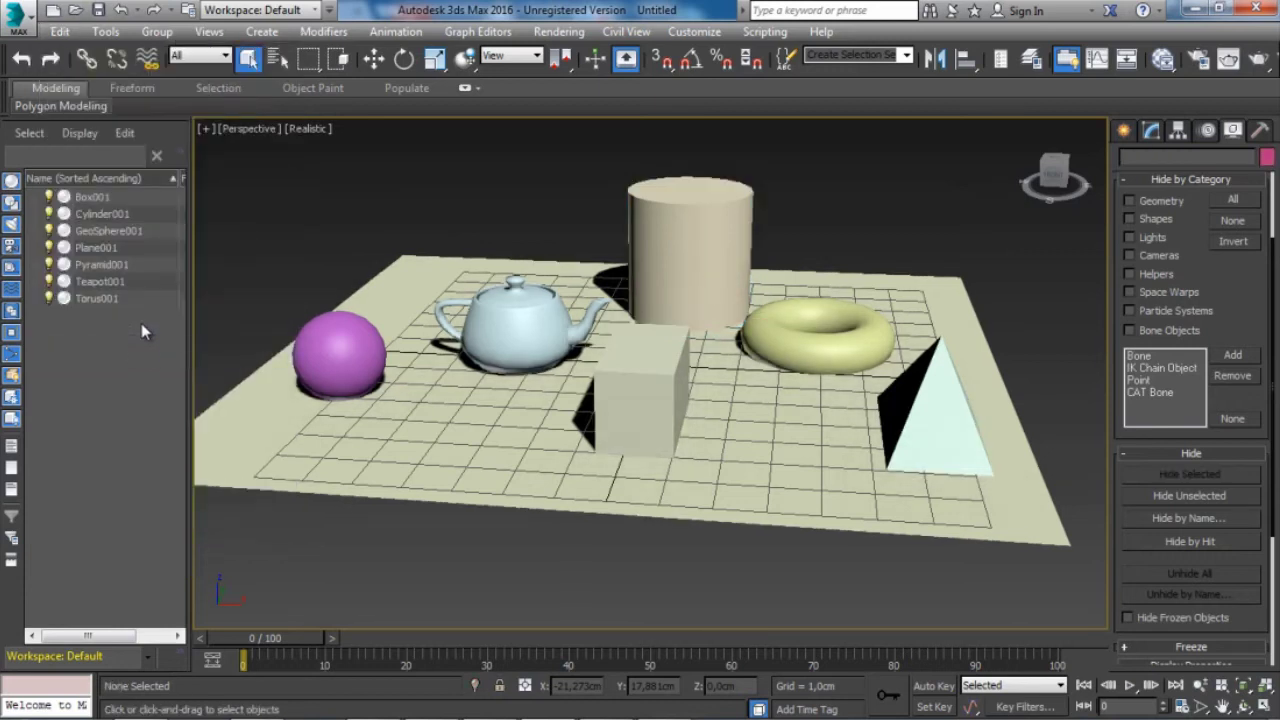
Select the teapot, box and torus together and invert the selection with Select Invert.
left_click(548, 323)
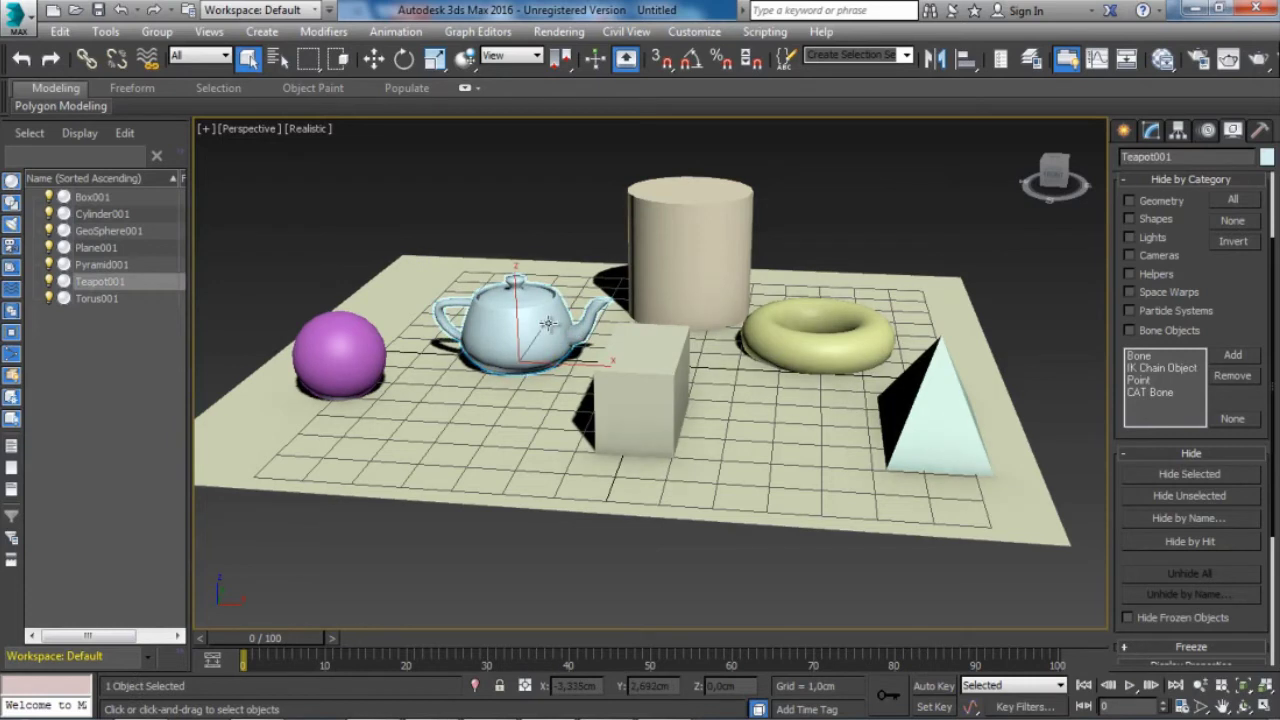
left_click(645, 395, "ctrl")
left_click(830, 327, "ctrl")
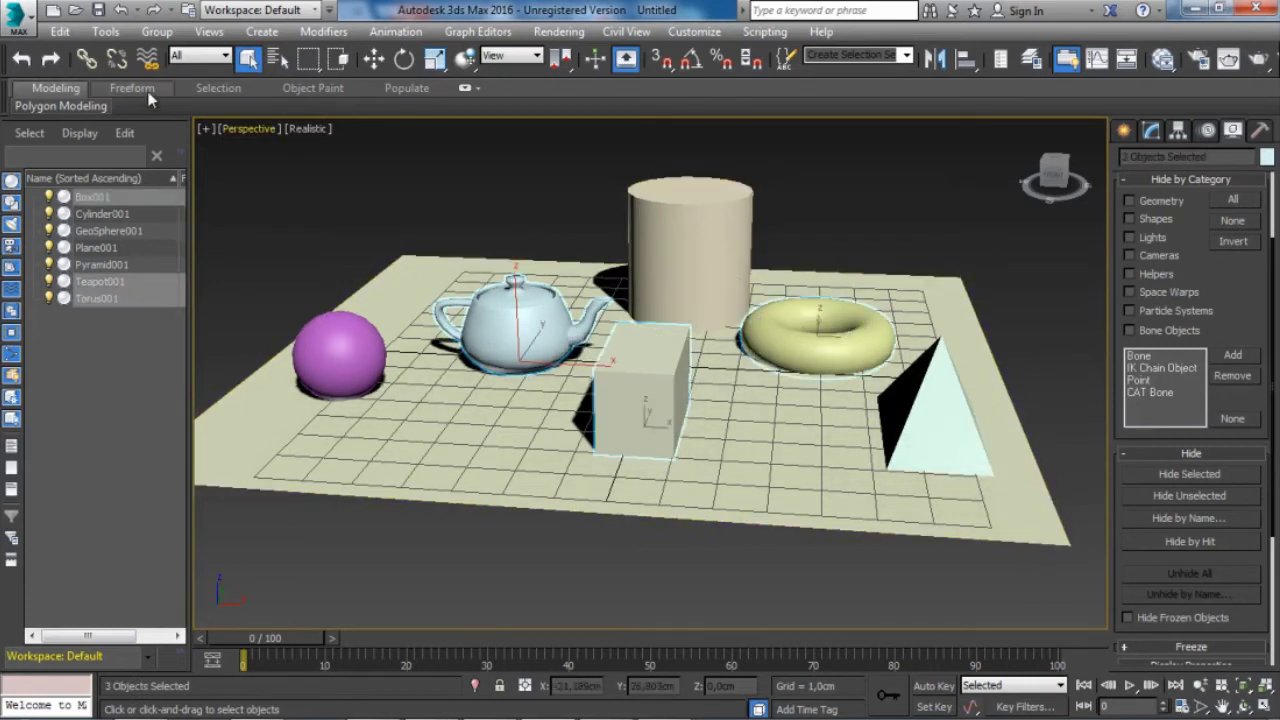
left_click(57, 33)
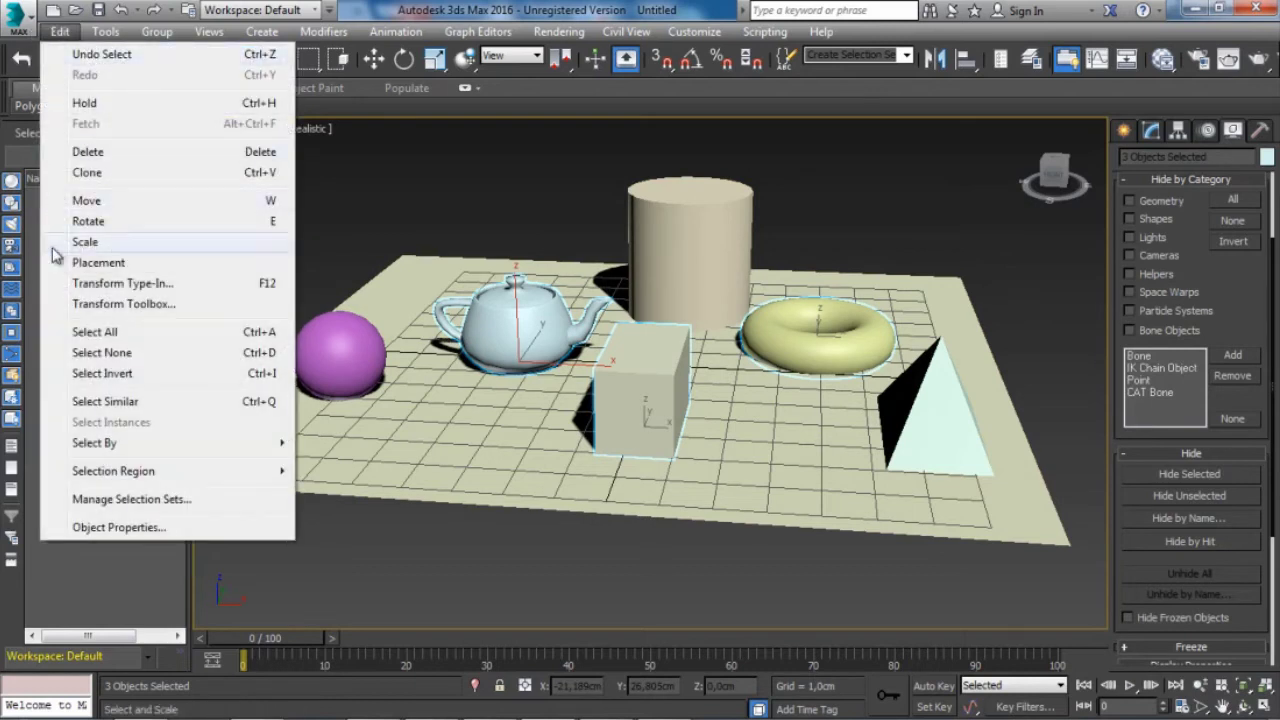
left_click(99, 375)
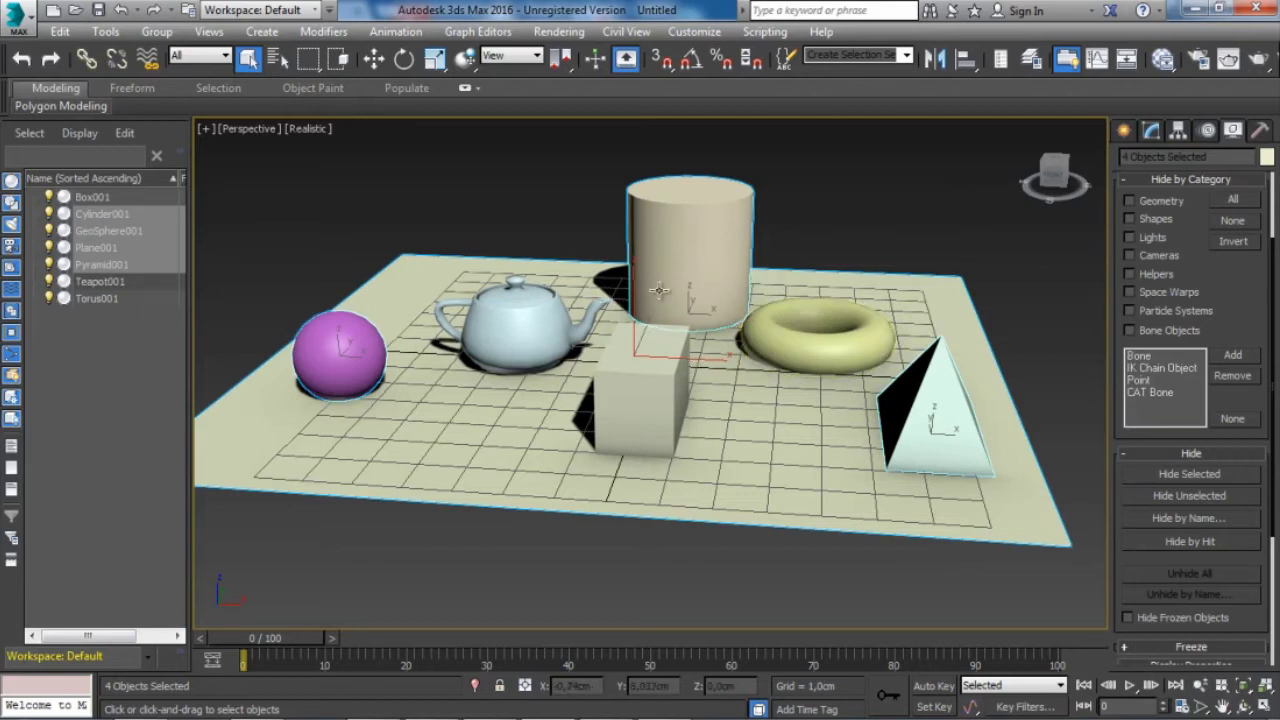
Undo the last selection change and deselect all objects.
scroll(658, 289, "down", 3)
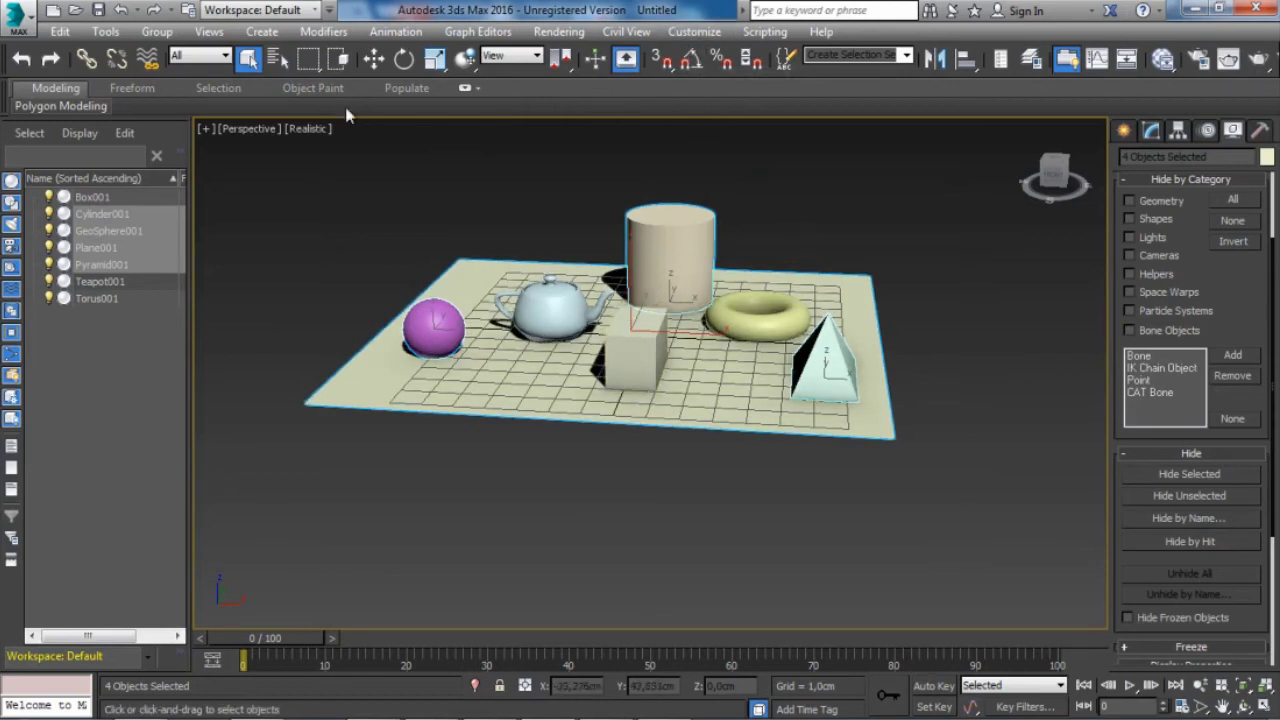
left_click(122, 11)
left_click(360, 180)
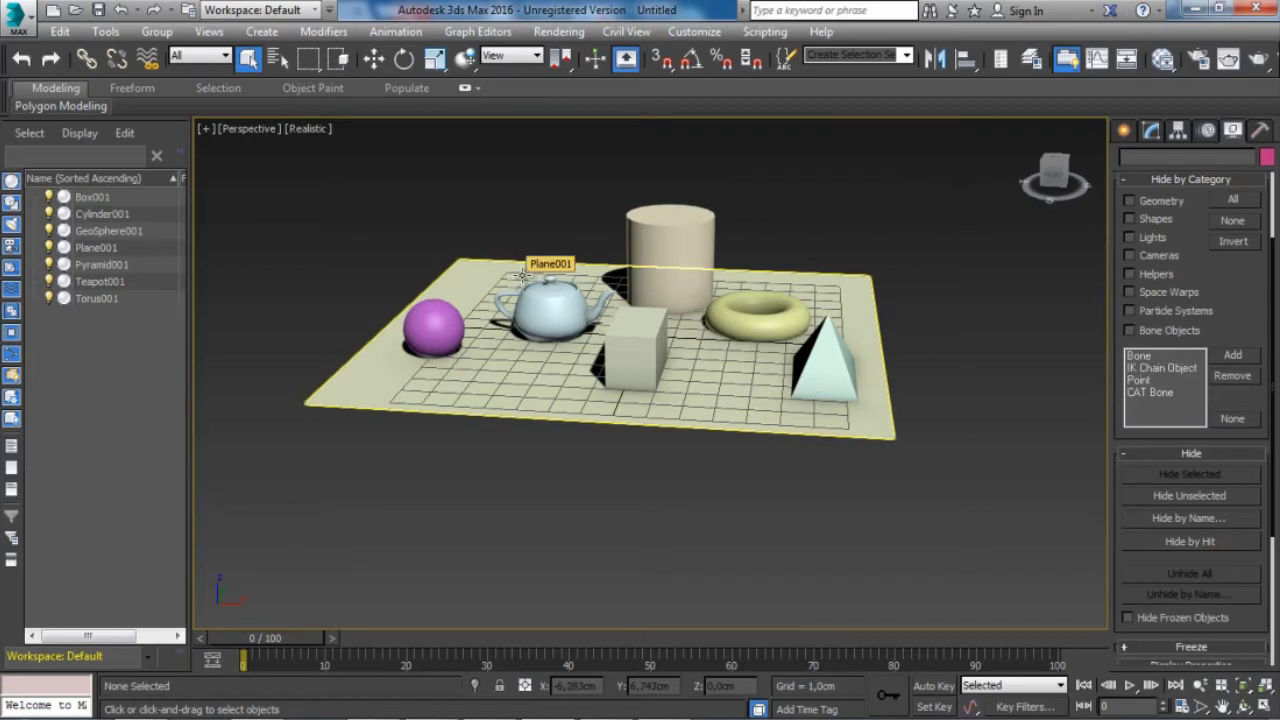
scroll(545, 305, "up", 3)
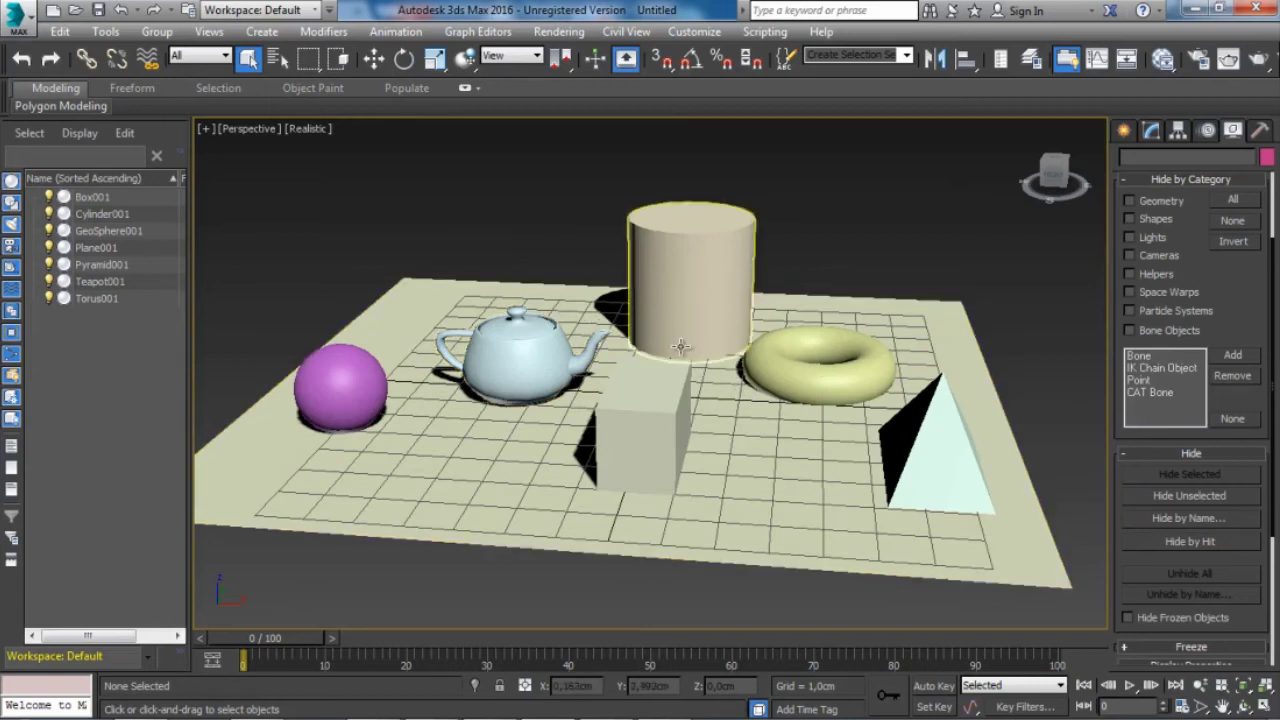
Adjust the number of Scene Undo levels in the general preferences and accept the settings.
left_click(690, 33)
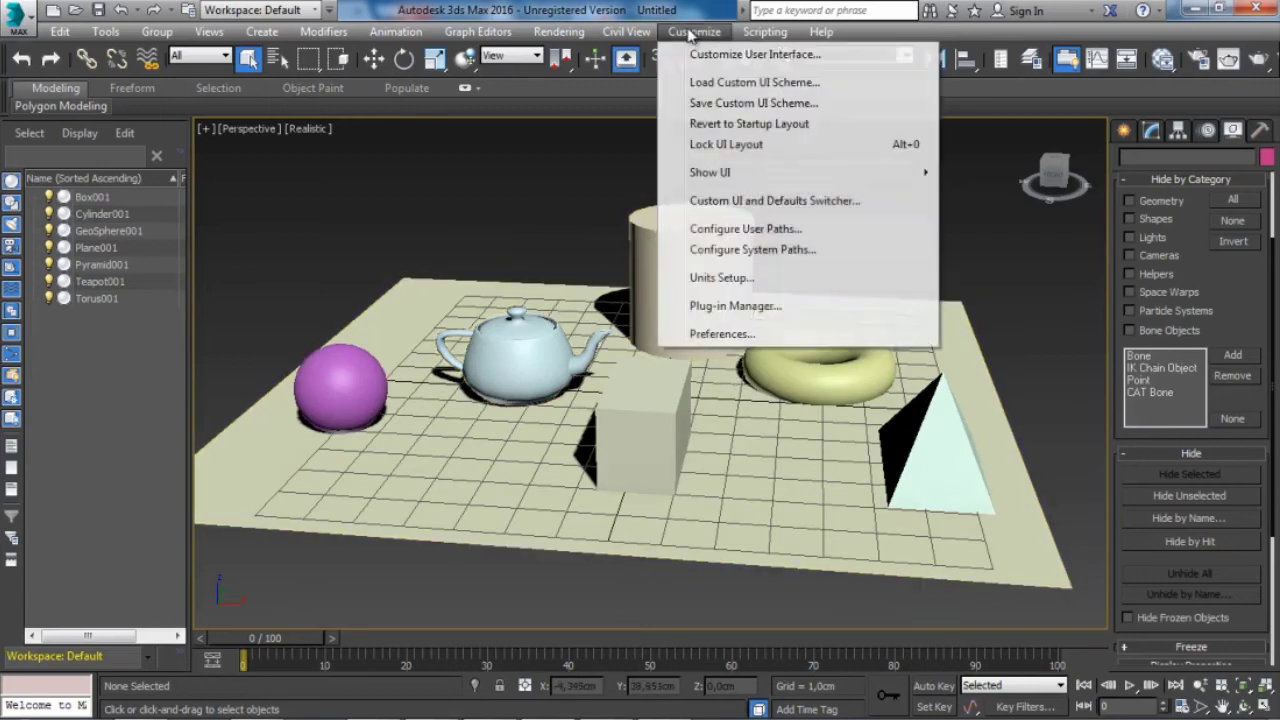
left_click(726, 334)
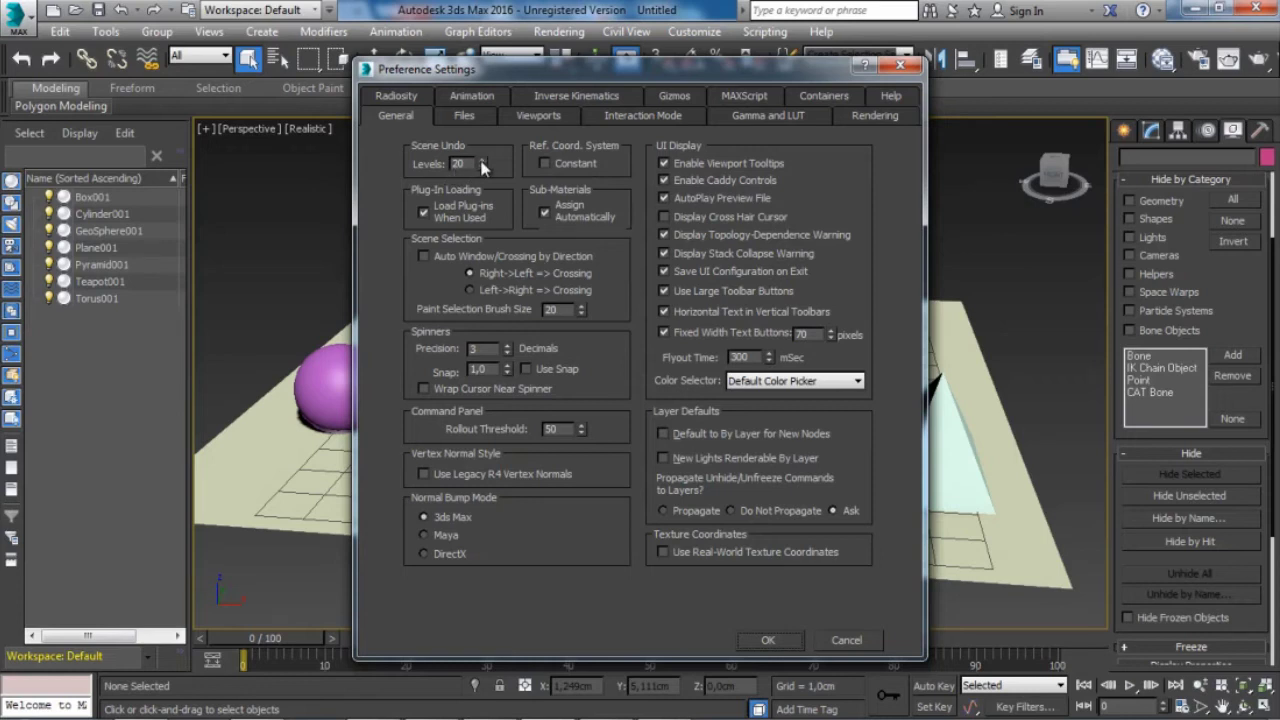
left_click_drag(483, 166, 480, 76)
left_click_drag(482, 166, 478, 119)
left_click(768, 639)
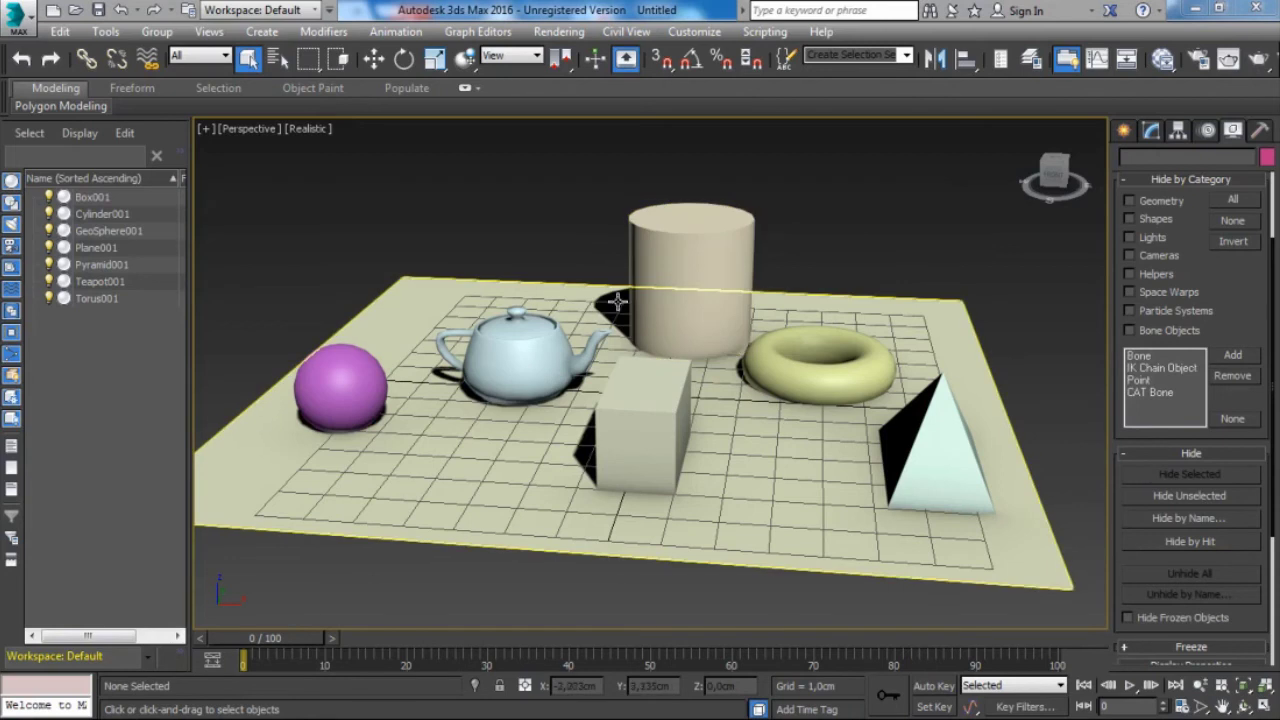
Select Box001, Cylinder001 and Plane001 one after another by name in the scene list.
left_click(91, 197)
left_click(98, 214)
left_click(95, 247)
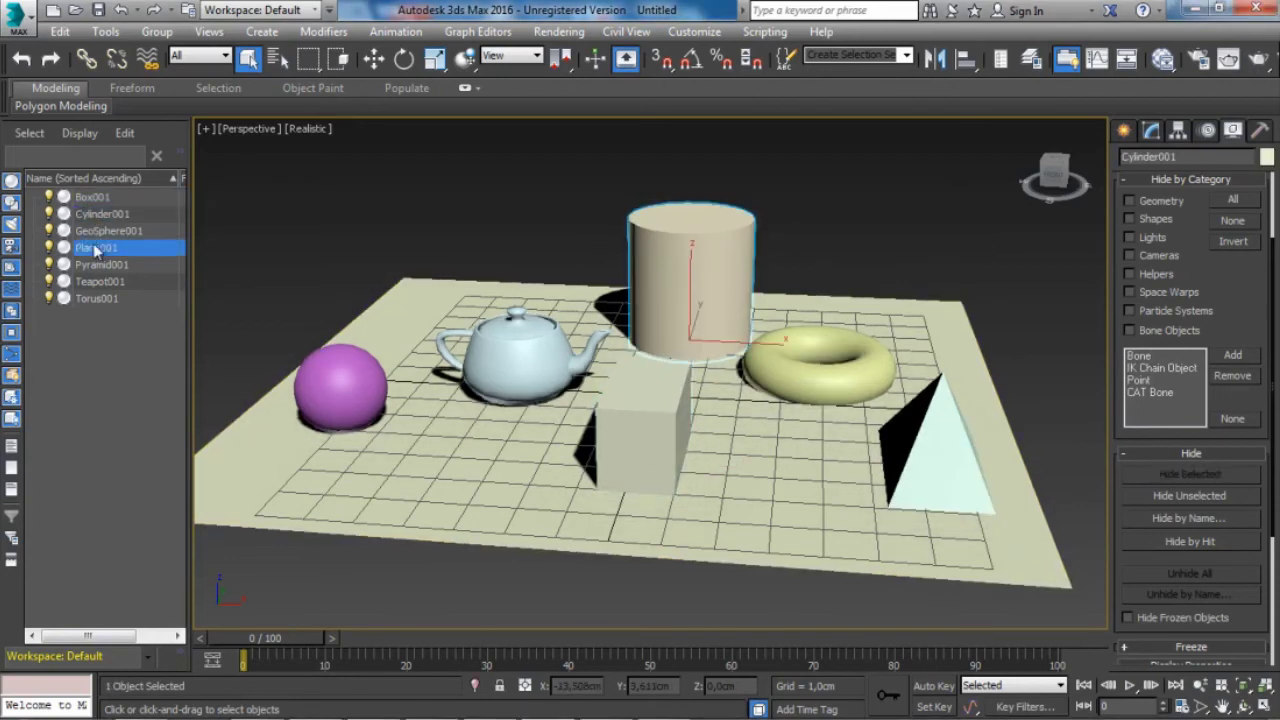
Select Pyramid001 by name, then select the cylinder in the viewport and show its modify parameters.
left_click(97, 262)
middle_click_drag(607, 325, 604, 308)
left_click(685, 262)
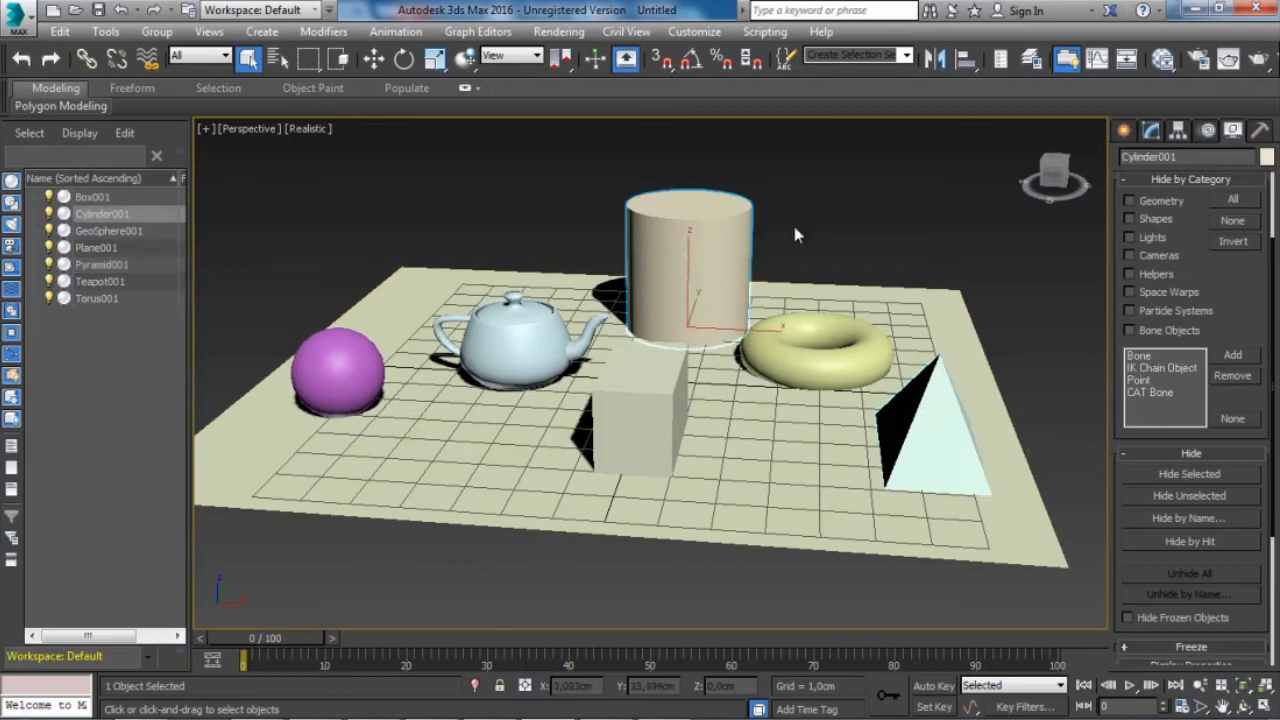
left_click(1124, 130)
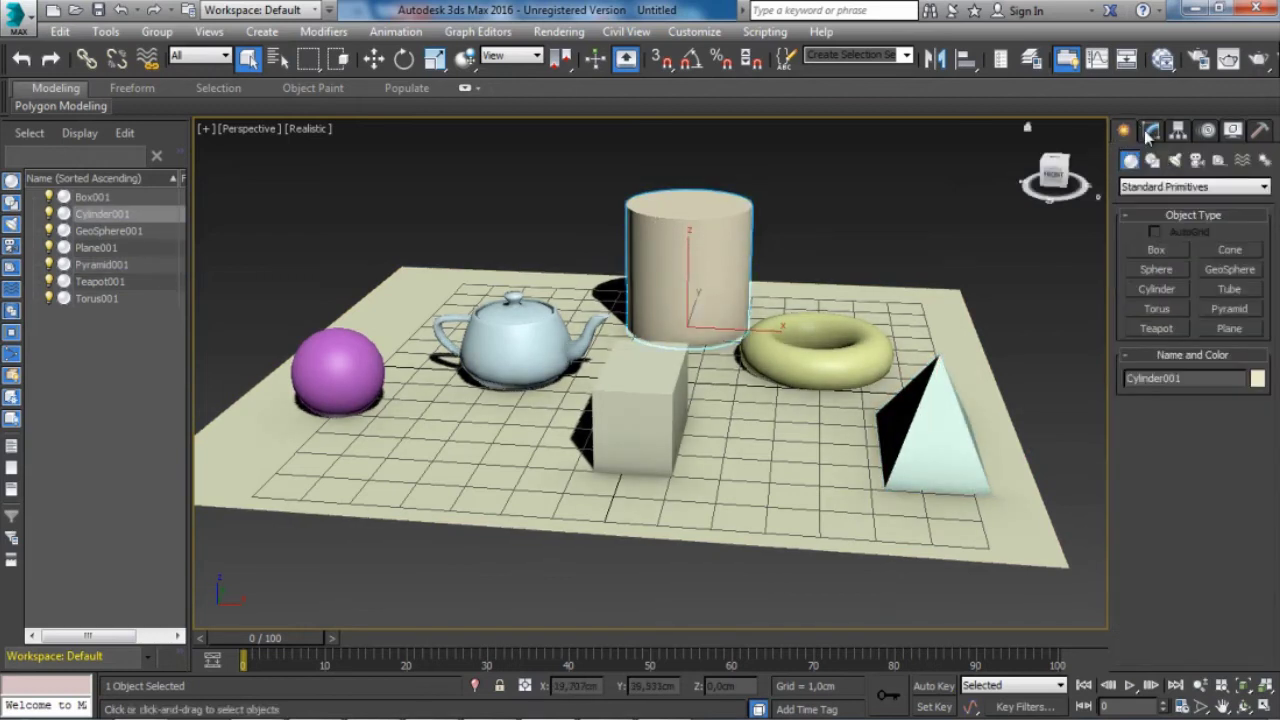
left_click(1150, 131)
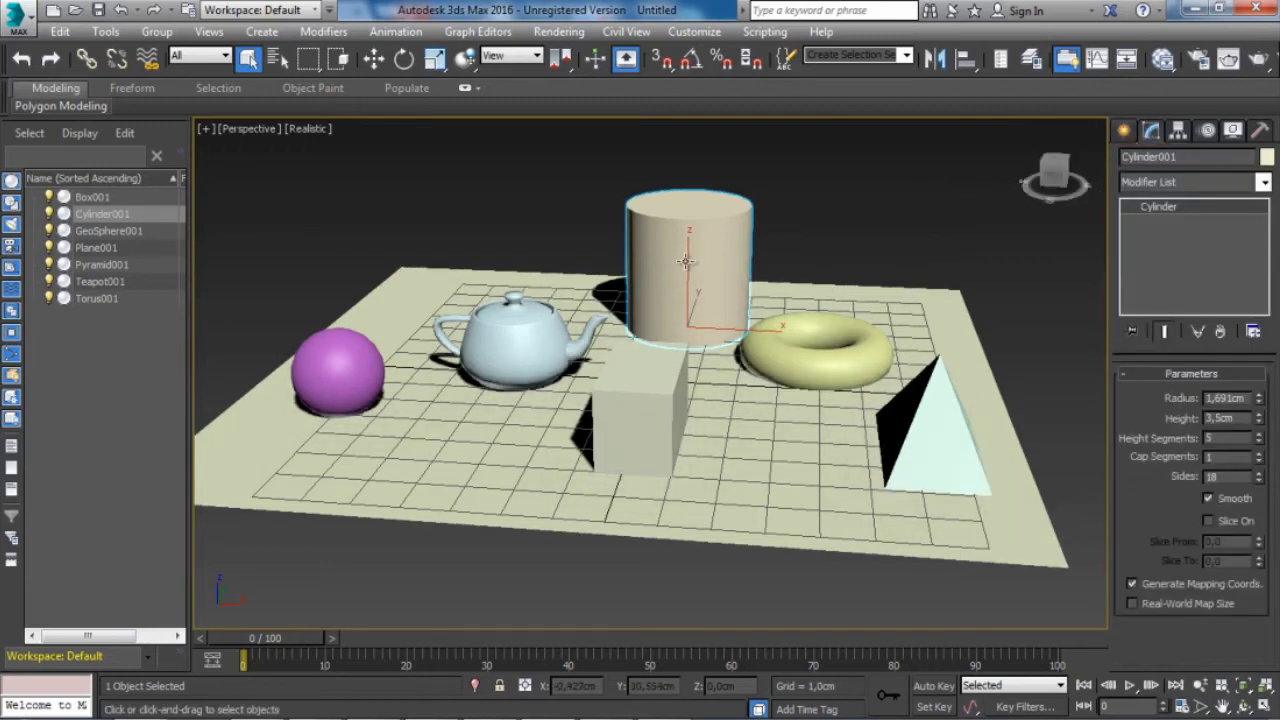
middle_click_drag(697, 261, 700, 254)
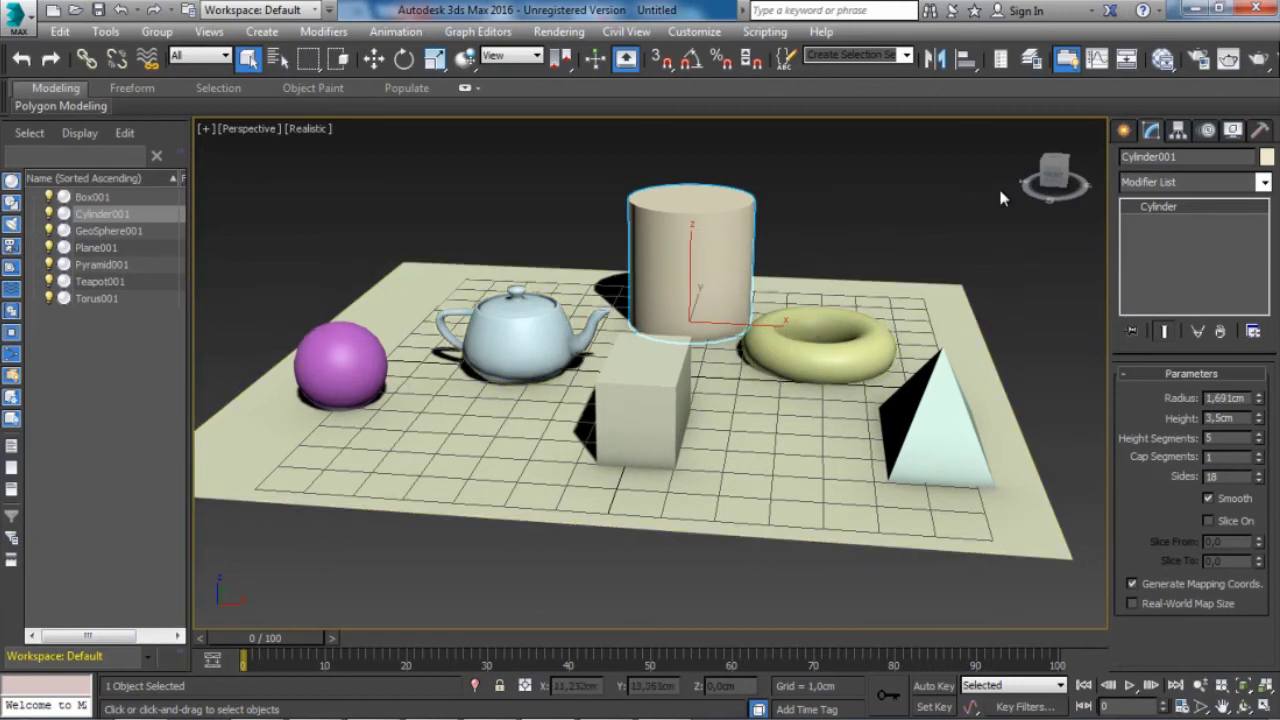
Rename the selected cylinder as cilindro_aula1.
left_click(1124, 131)
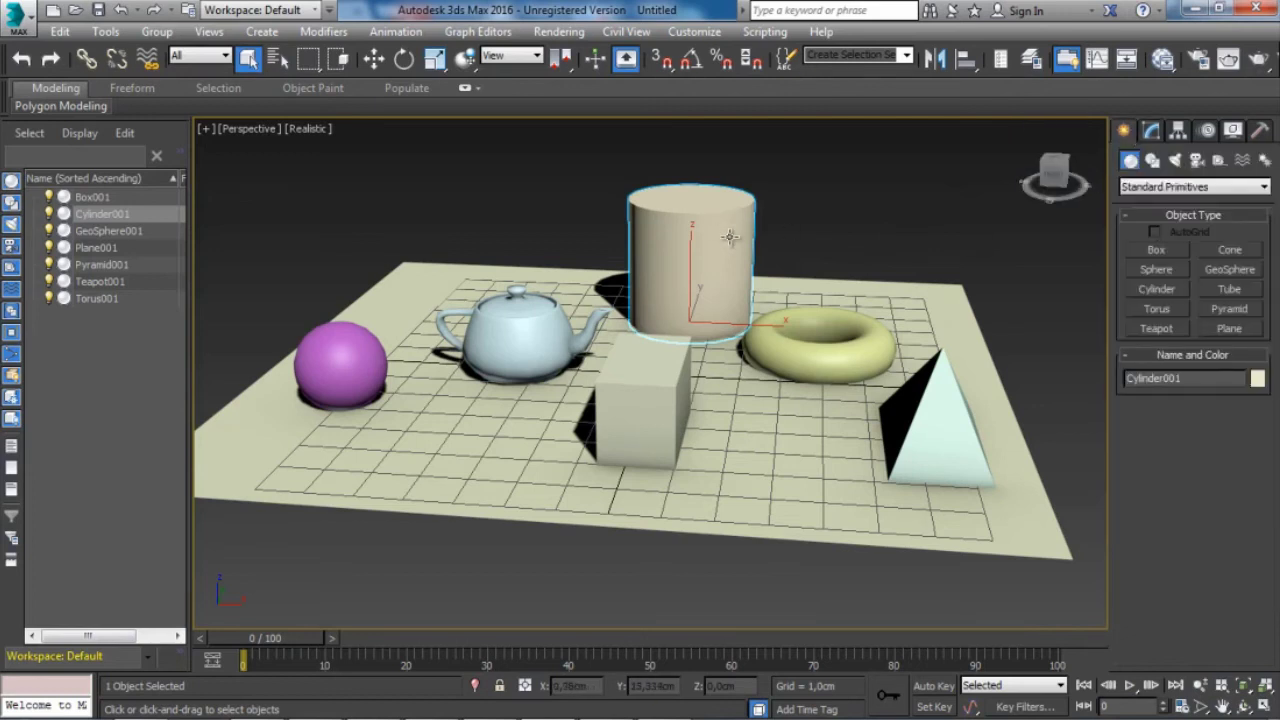
middle_click_drag(750, 281, 766, 266)
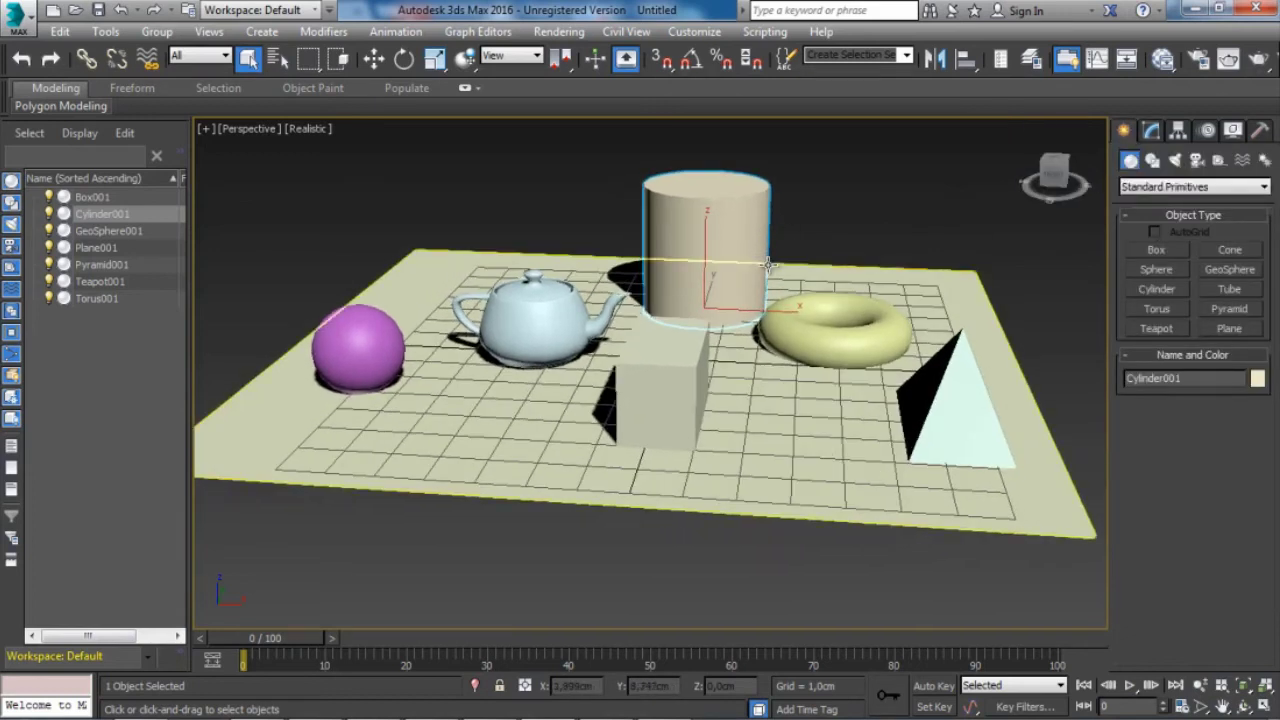
left_click(1190, 378)
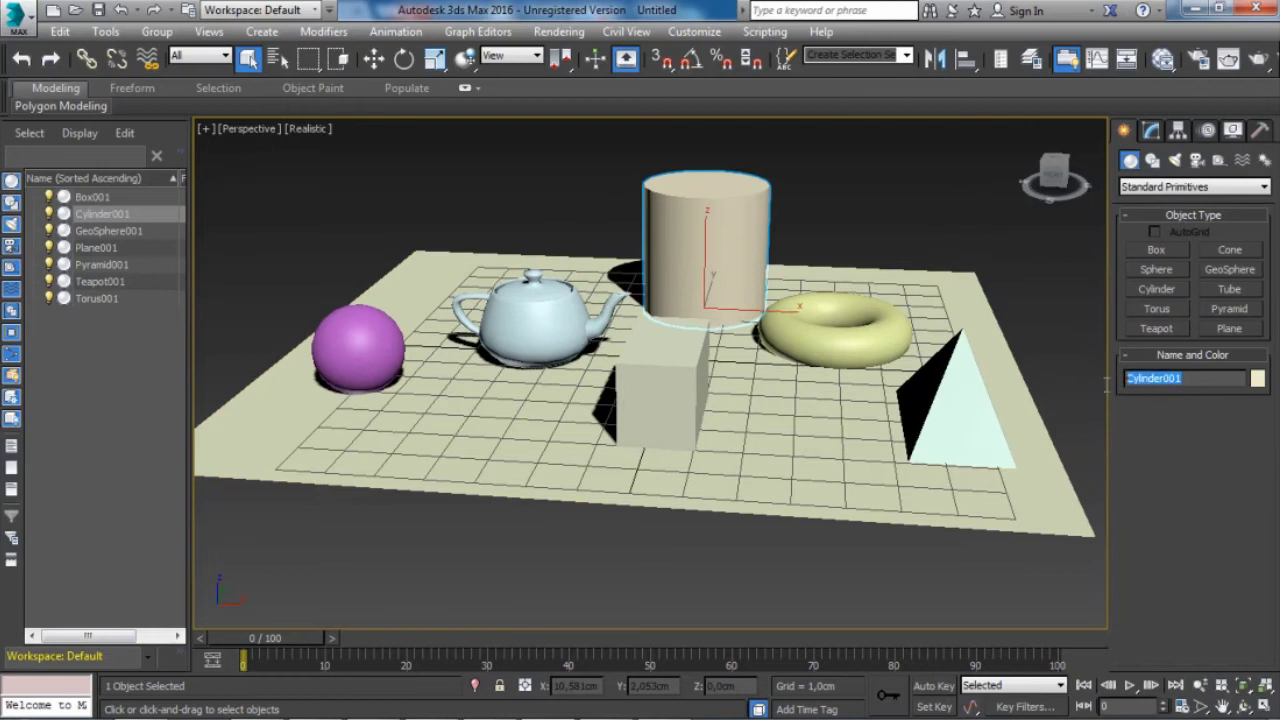
left_click(1190, 384)
left_click_drag(1193, 378, 1127, 391)
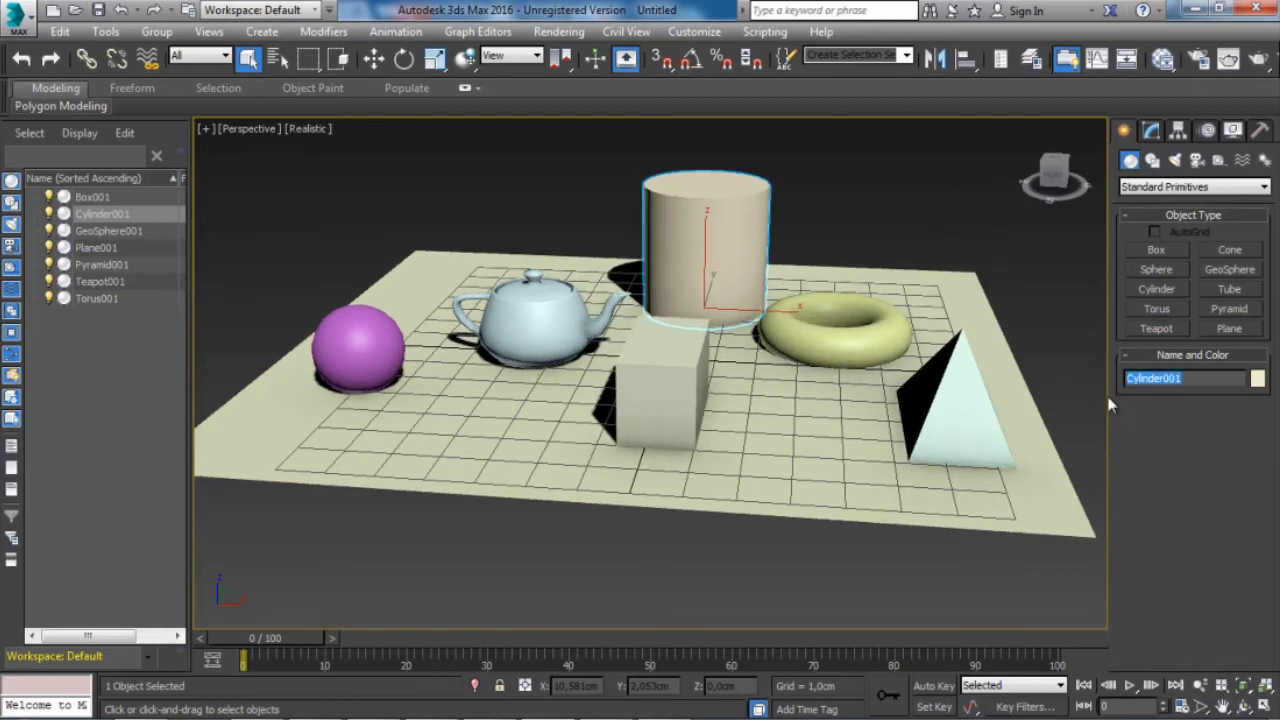
type("aula")
Change the cylinder's object color to green from the 3ds Max palette.
left_click(1258, 378)
left_click(584, 338)
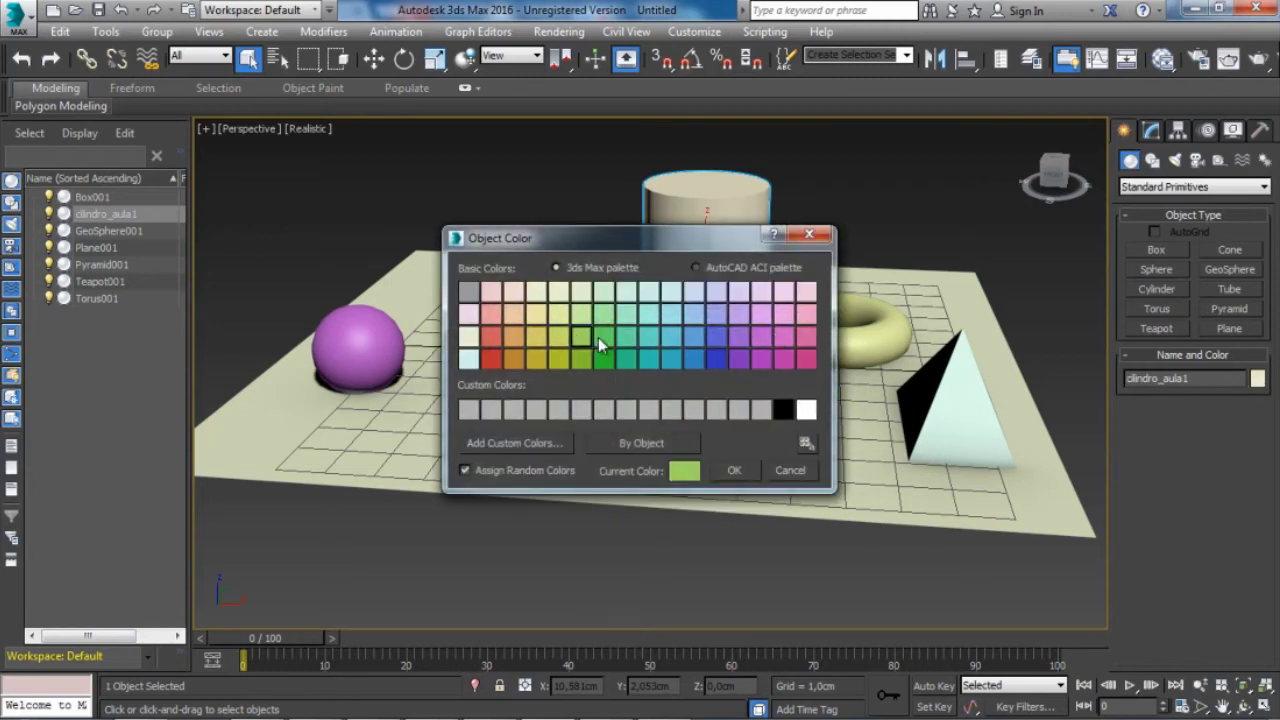
left_click(598, 337)
left_click(734, 470)
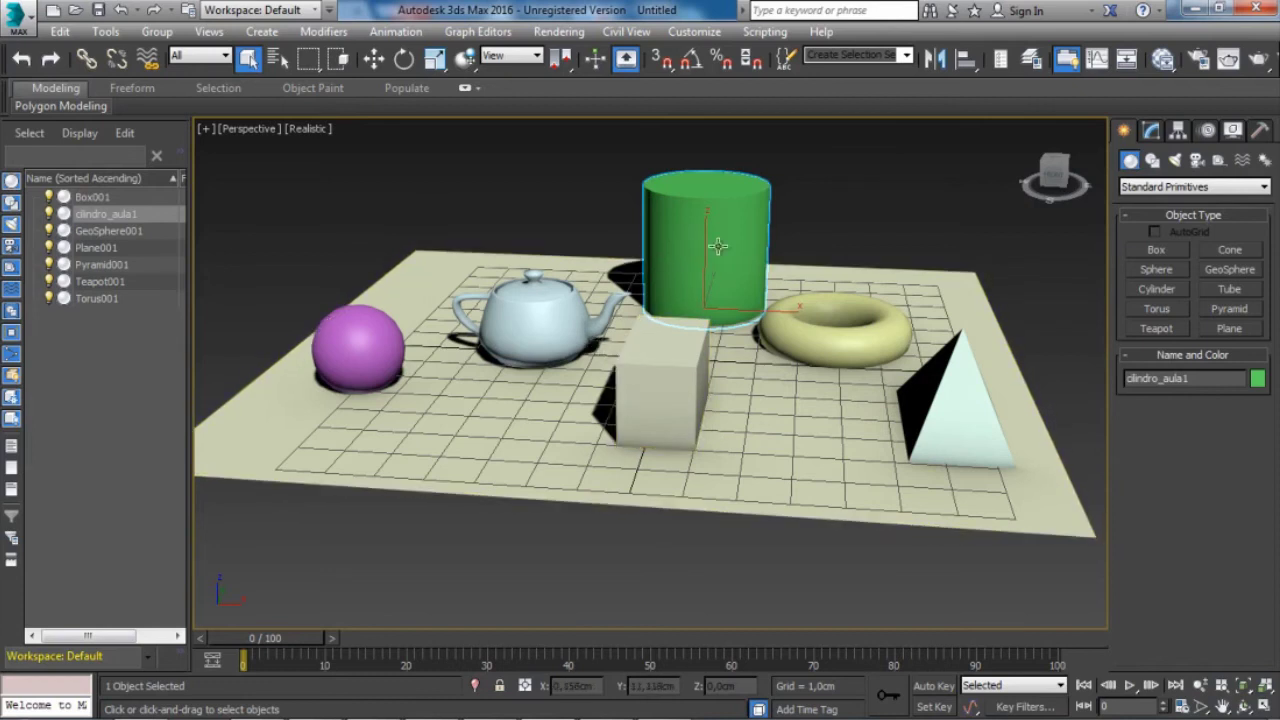
Select the teapot and change its object color to dark blue.
left_click(542, 308)
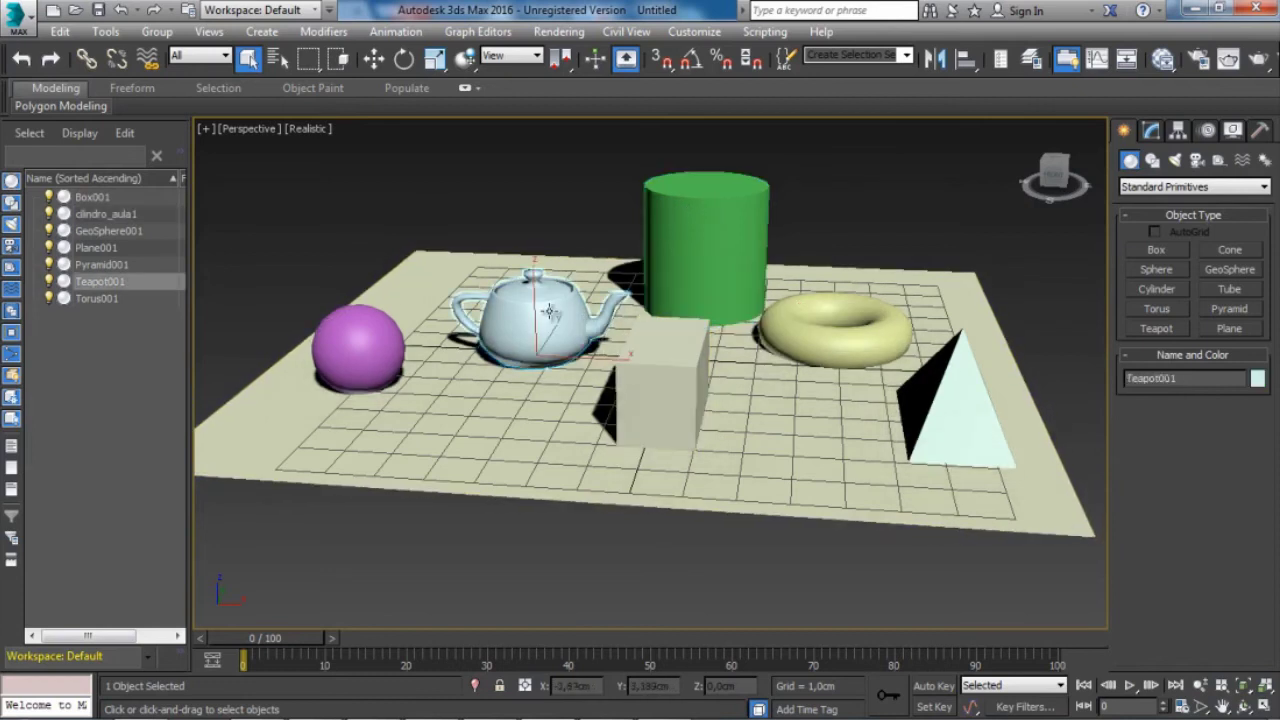
left_click(1257, 379)
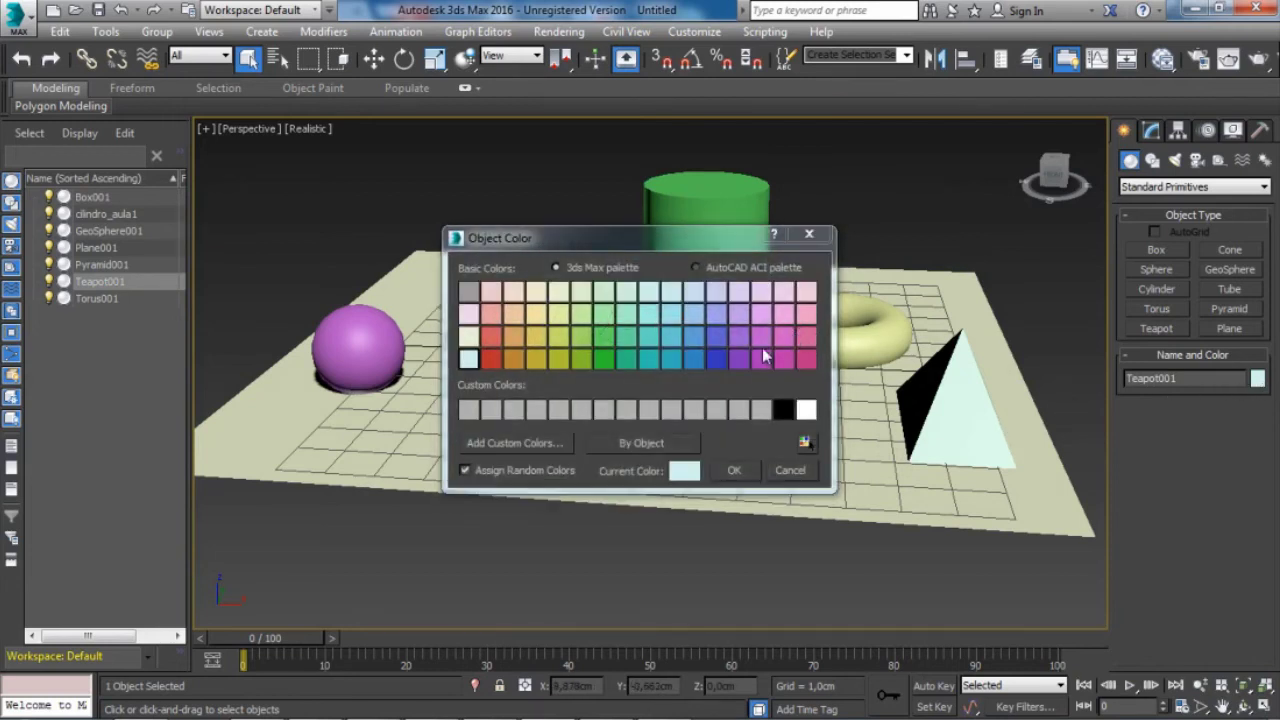
left_click(716, 358)
left_click(737, 471)
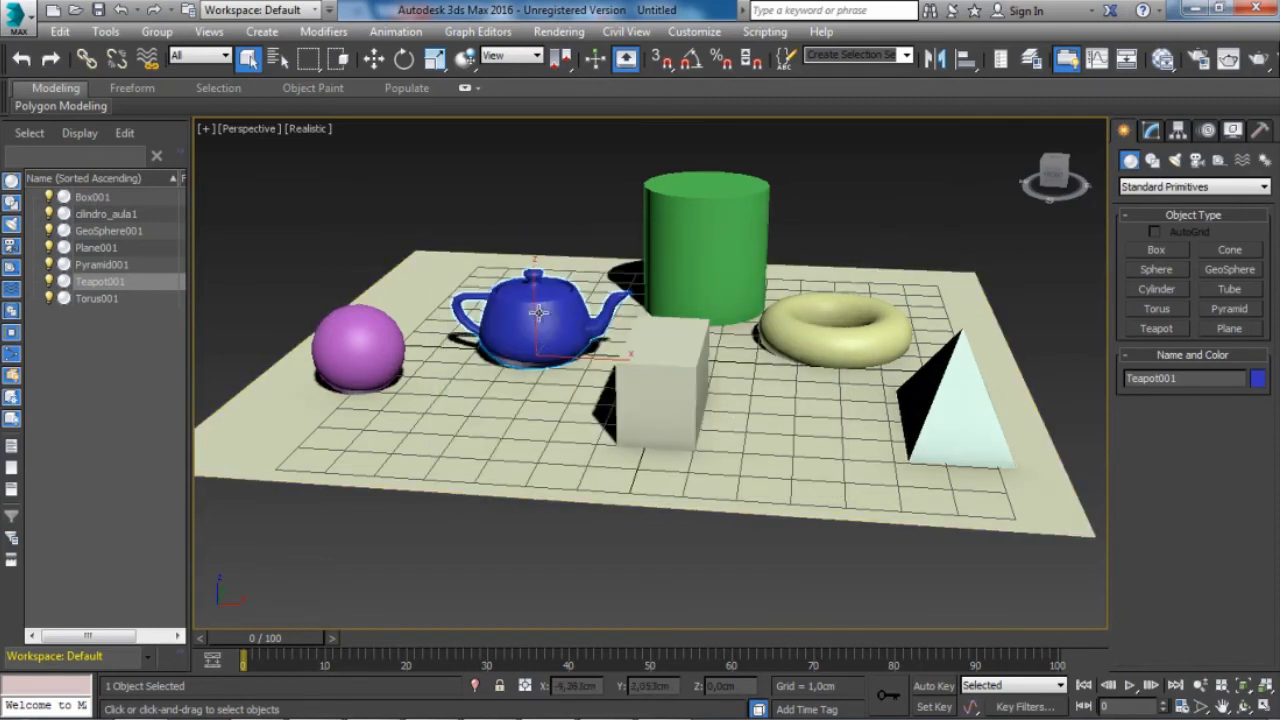
Show the teapot's modify parameters, then those of the green cylinder, to compare their name and color settings.
left_click(1152, 132)
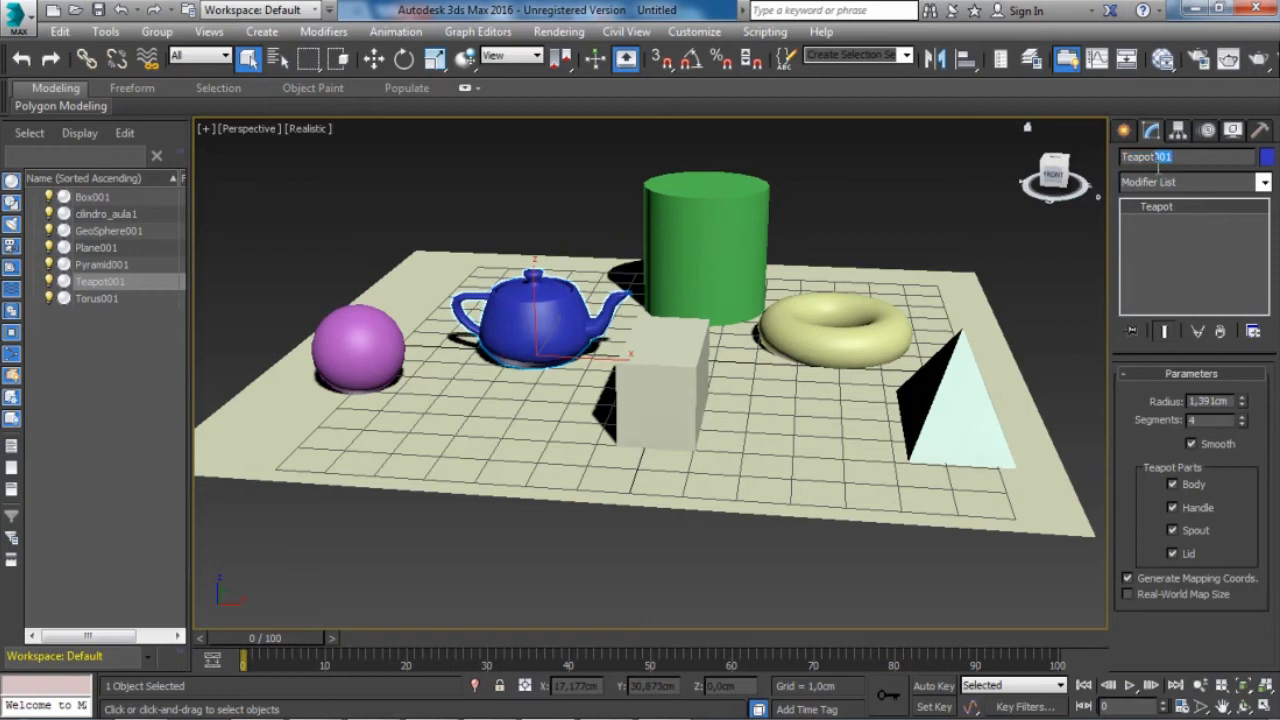
left_click(729, 225)
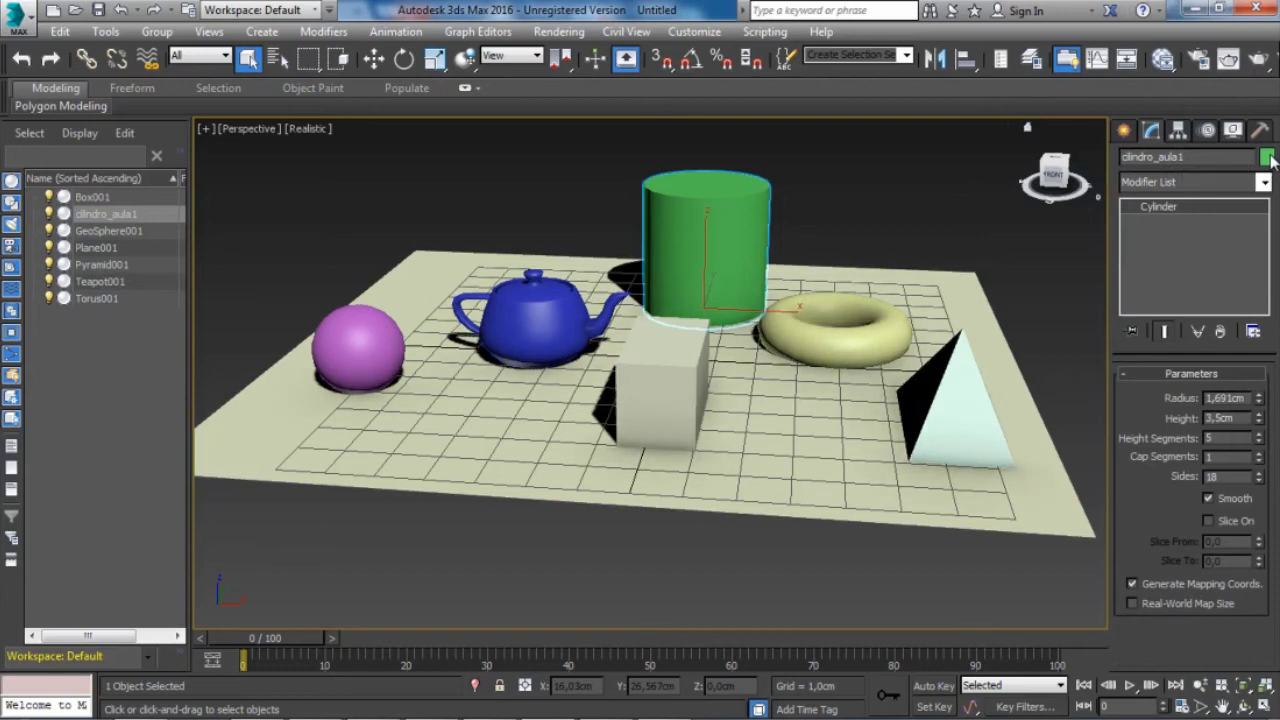
Open the Layer Explorer, widen it to show all its columns, and move it so the cylinder stays in view.
left_click(1033, 60)
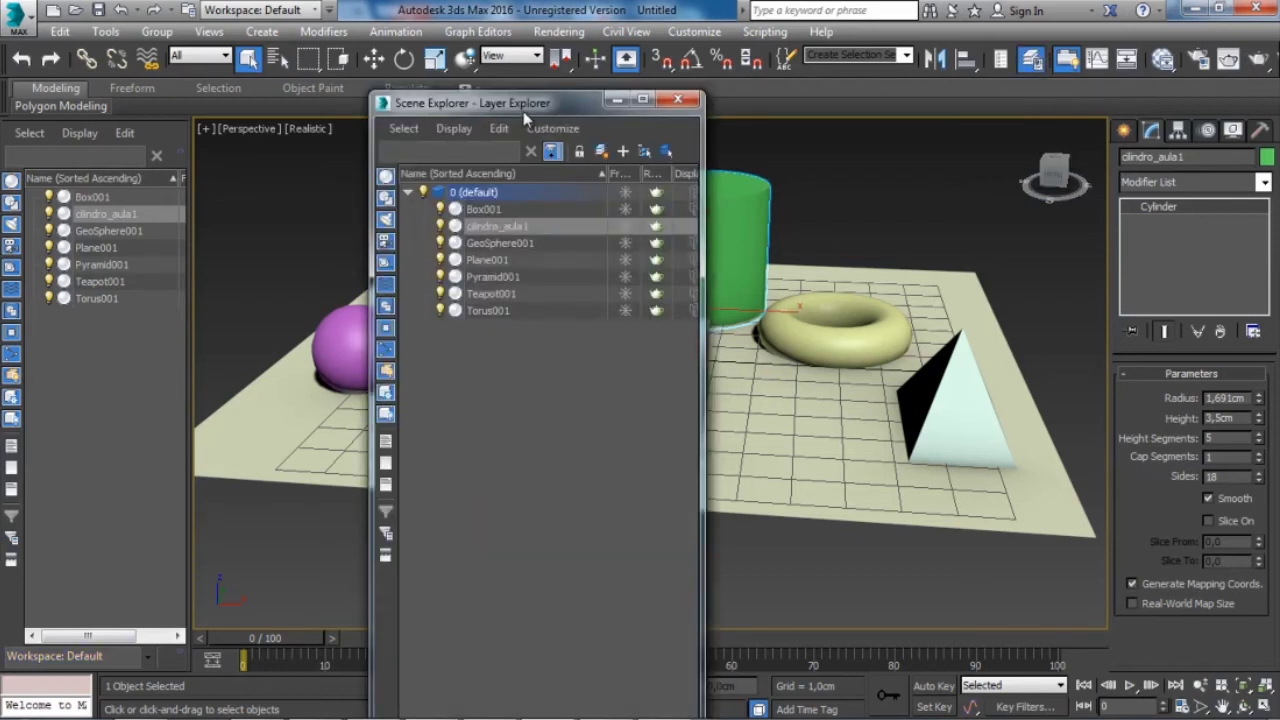
left_click_drag(523, 108, 478, 112)
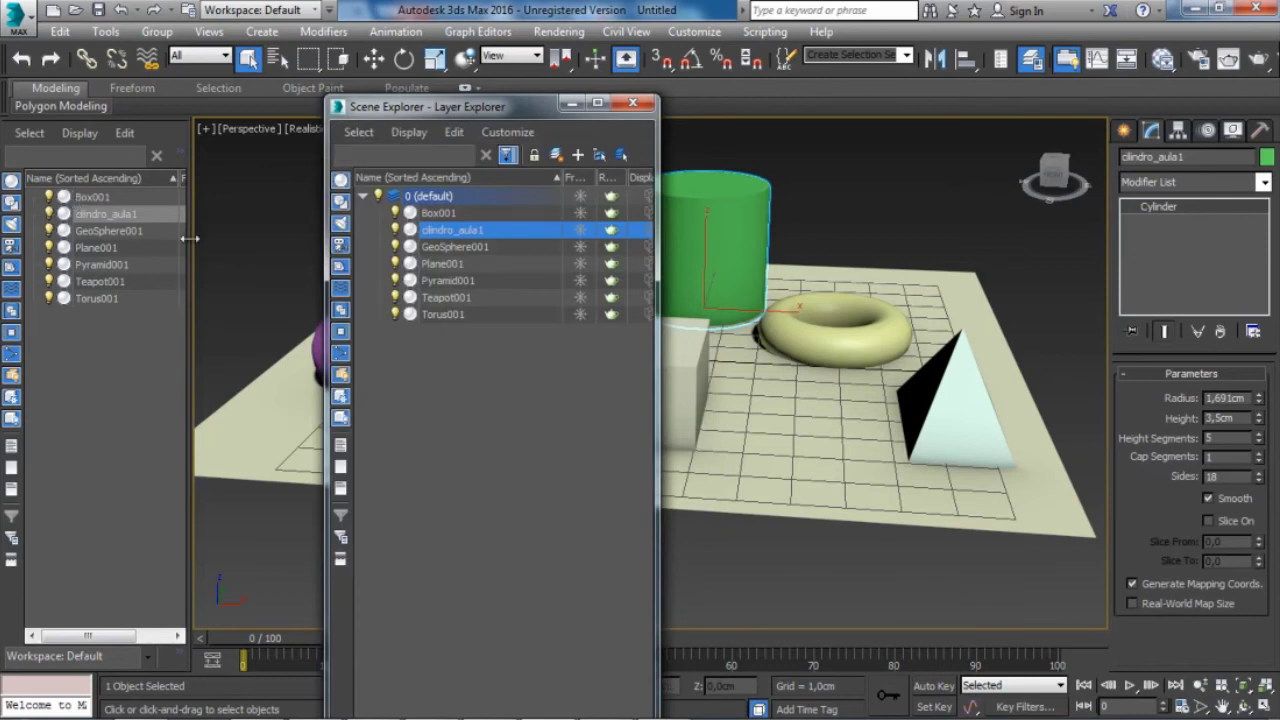
mouse_move(189, 238)
left_mouse_down()
mouse_move(316, 224)
mouse_move(192, 224)
left_mouse_up()
left_click_drag(652, 208, 801, 211)
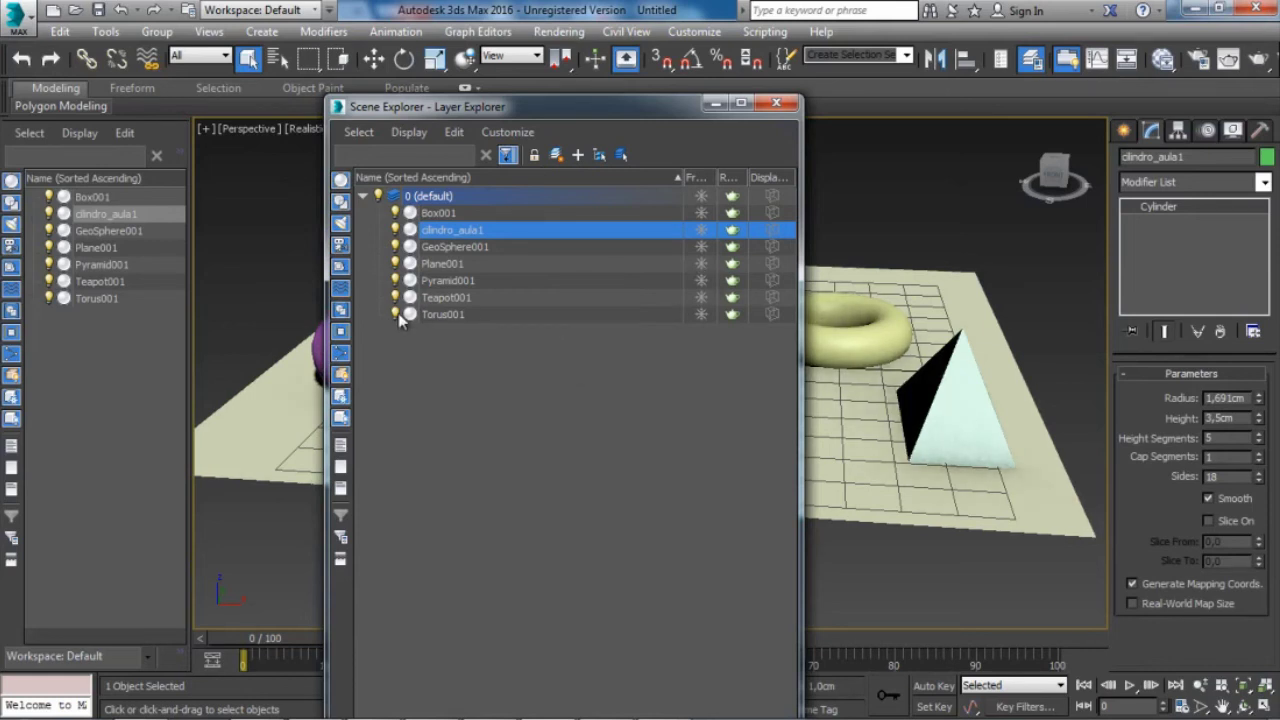
left_click_drag(455, 107, 286, 206)
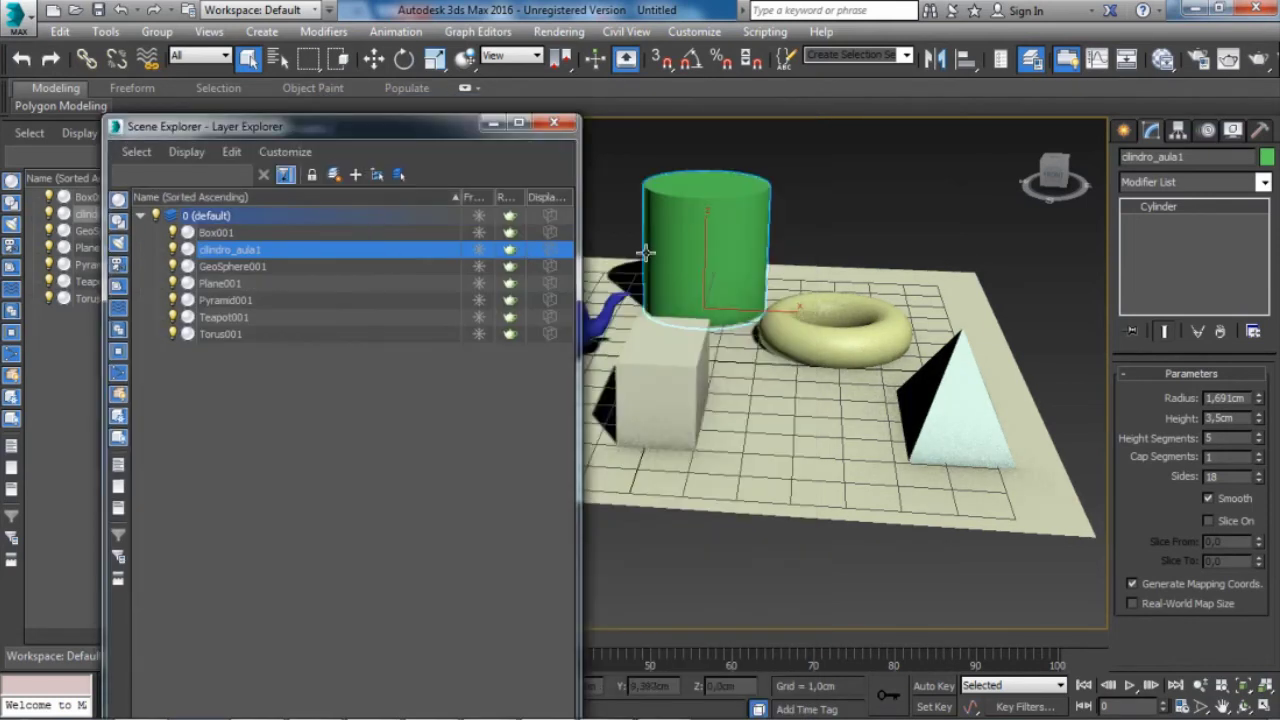
middle_click_drag(739, 295, 758, 297)
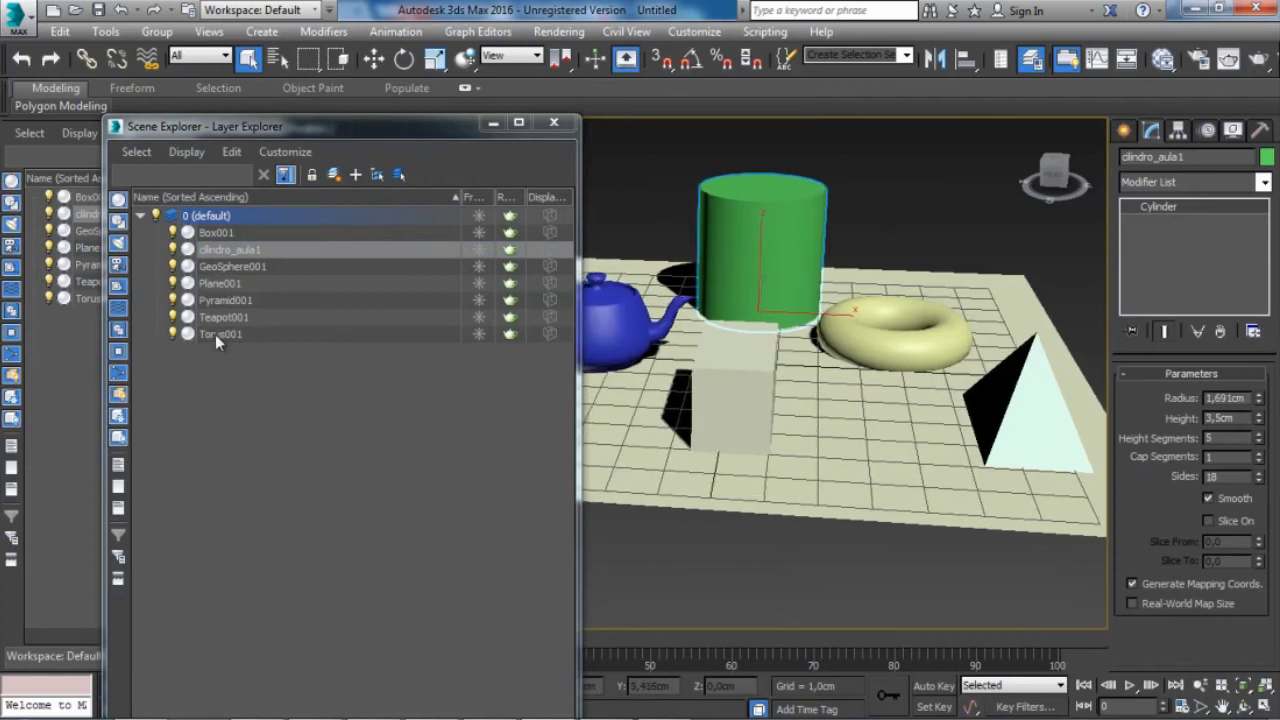
Hide and unhide Box001, then cilindro_aula1, in the Layer Explorer.
left_click(172, 233)
left_click(172, 233)
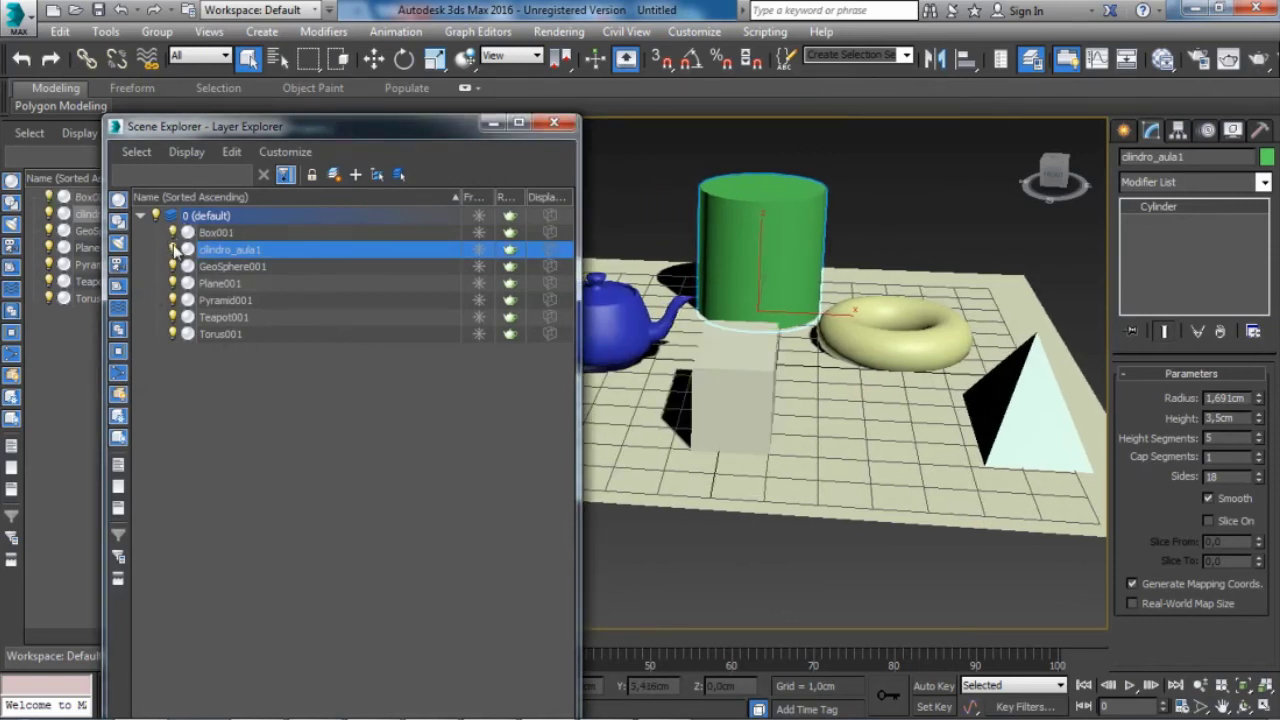
left_click(172, 250)
left_click(172, 250)
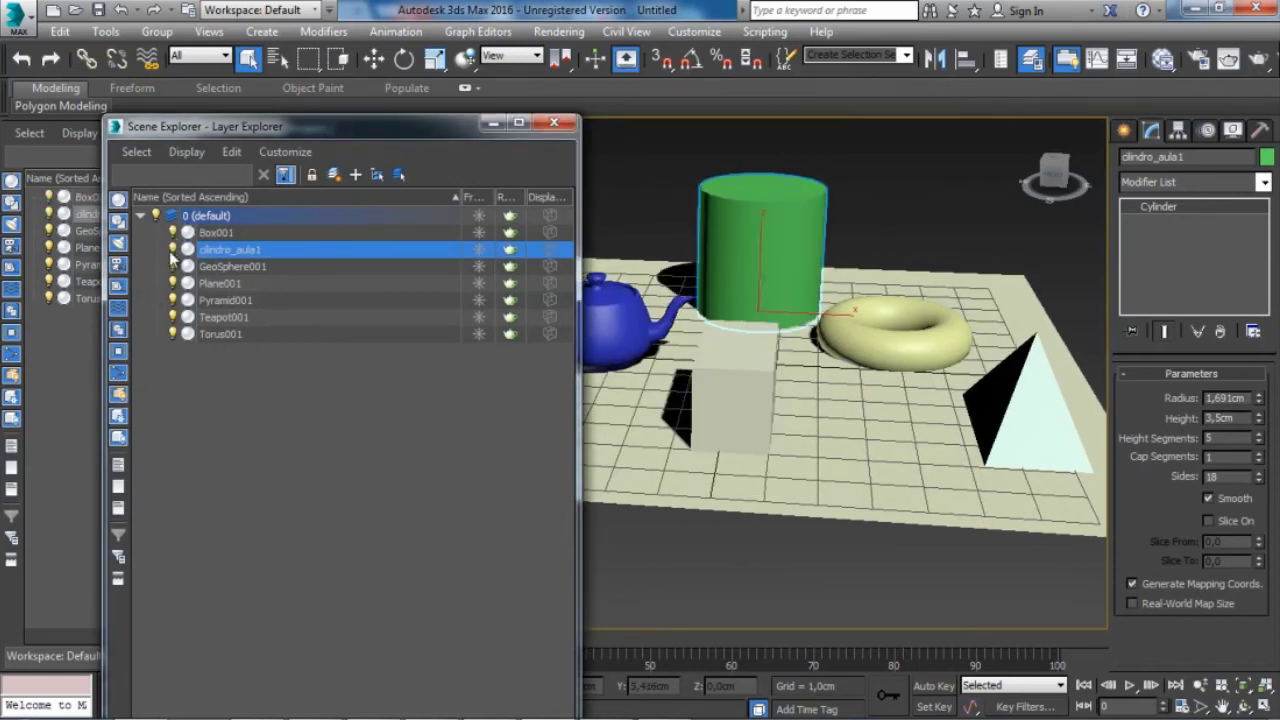
Freeze and unfreeze cilindro_aula1, then disable Show Frozen in Gray in its object properties.
left_click(478, 250)
left_click(478, 250)
left_click(775, 236)
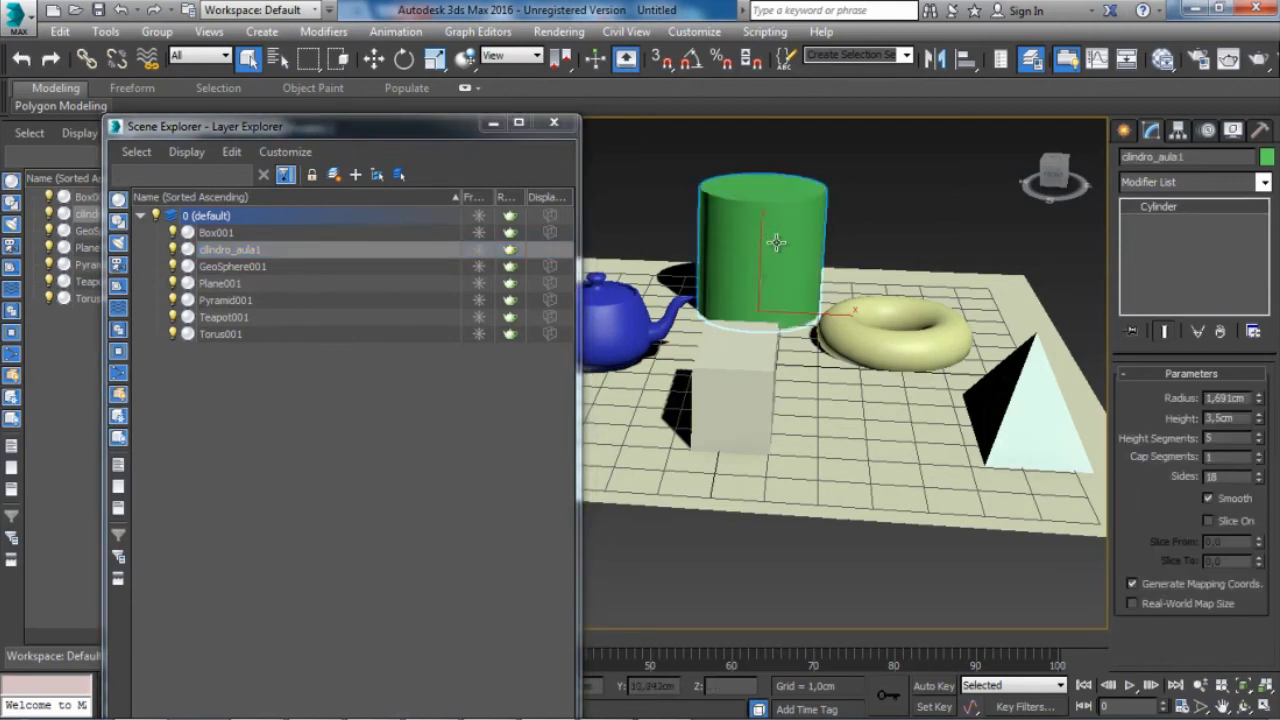
right_click(775, 236)
left_click(805, 355)
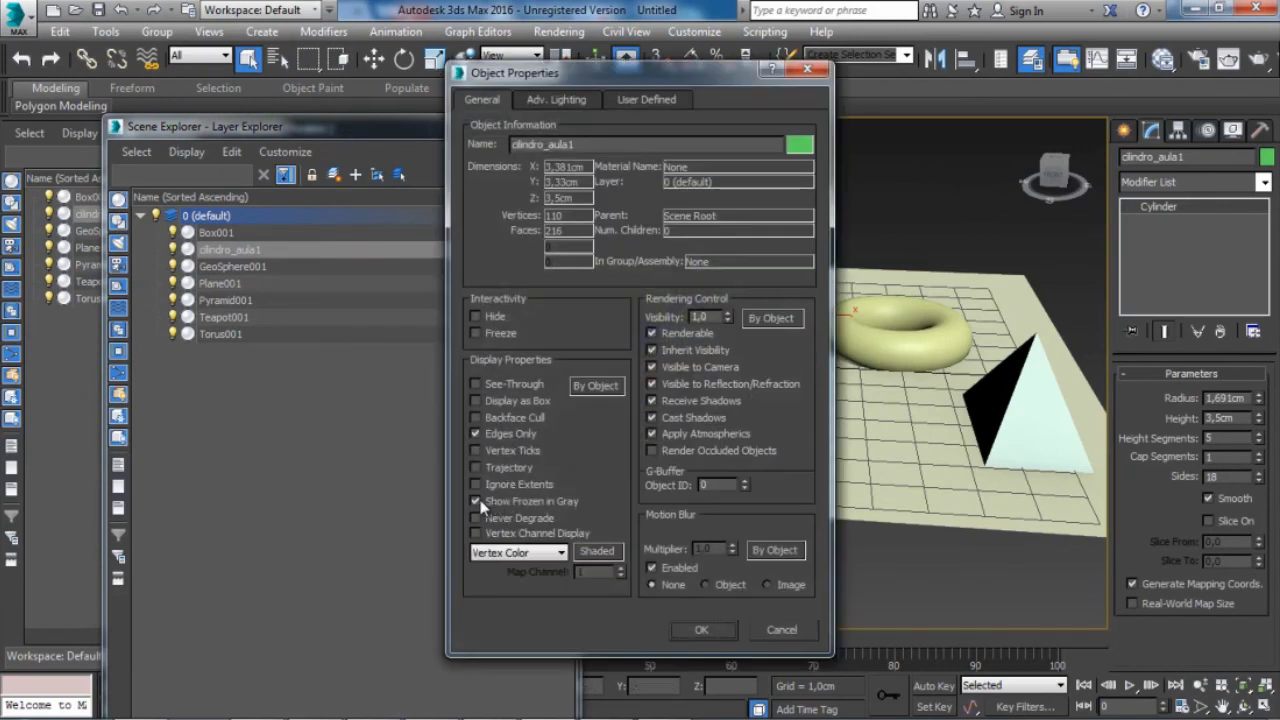
left_click(728, 631)
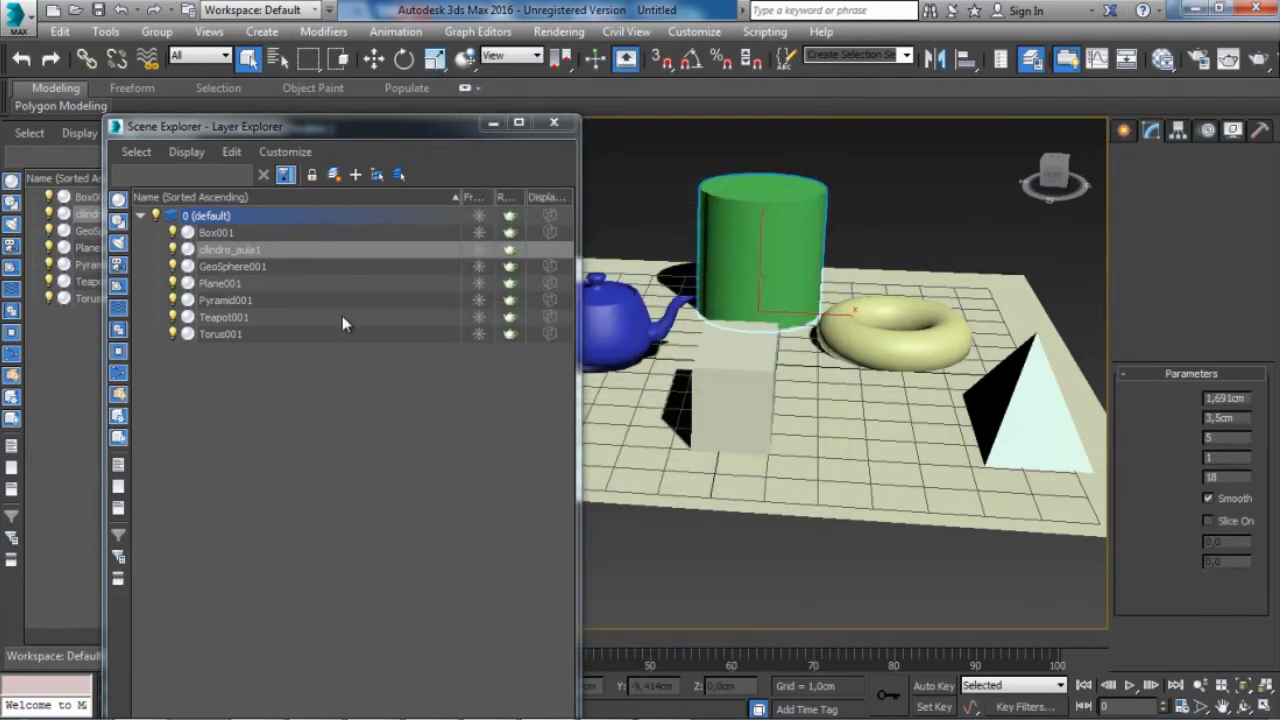
Freeze cilindro_aula1 in the Layer Explorer and try to select the cylinder in the viewport.
left_click(508, 251)
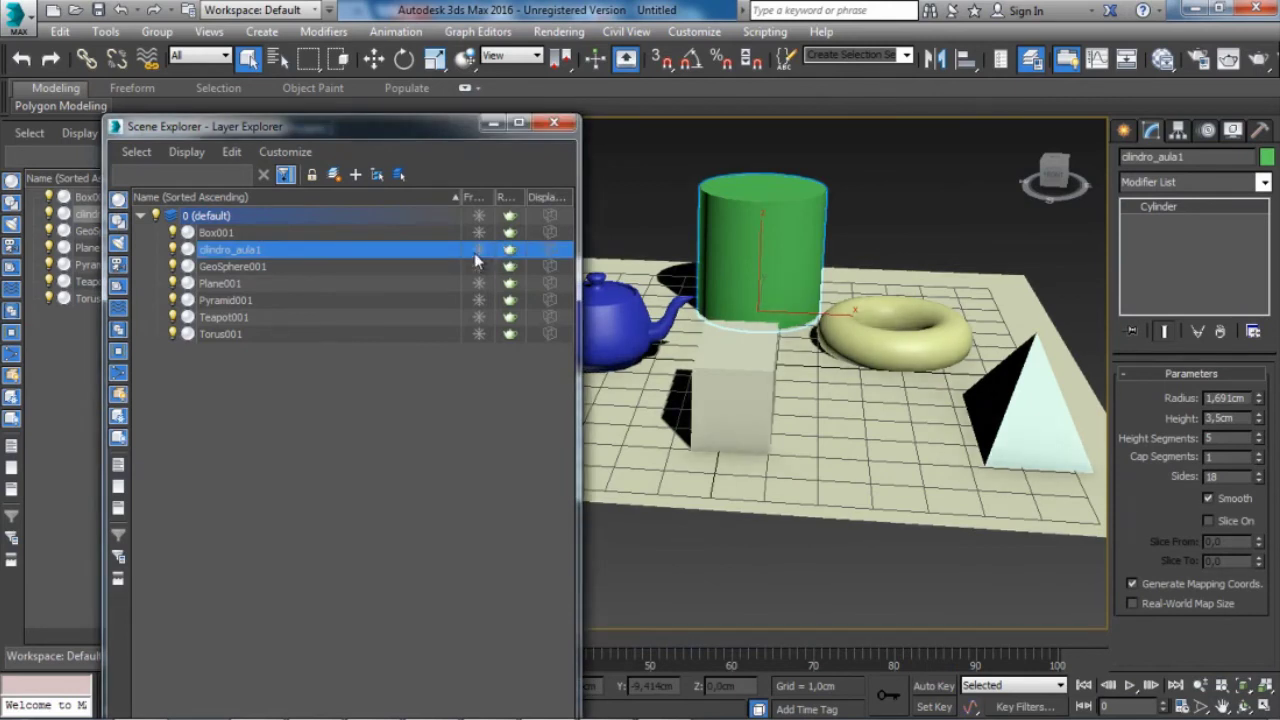
left_click(478, 259)
left_click(771, 230)
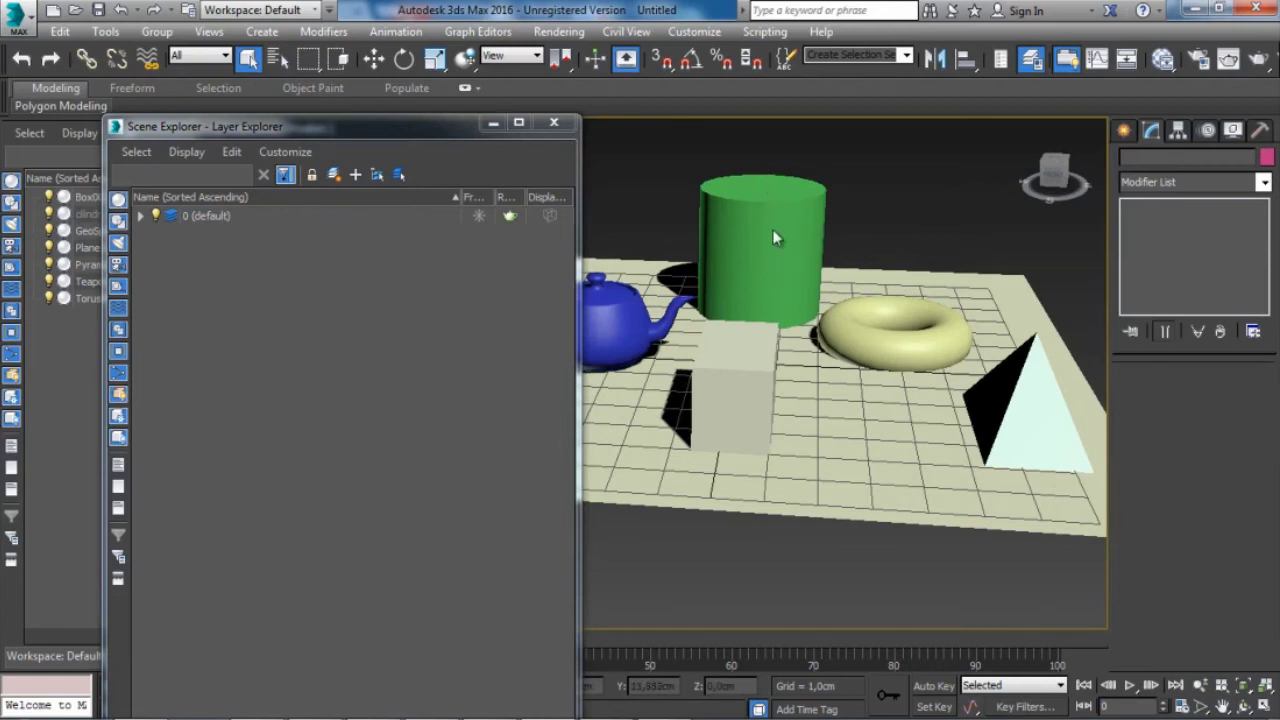
left_click(764, 271)
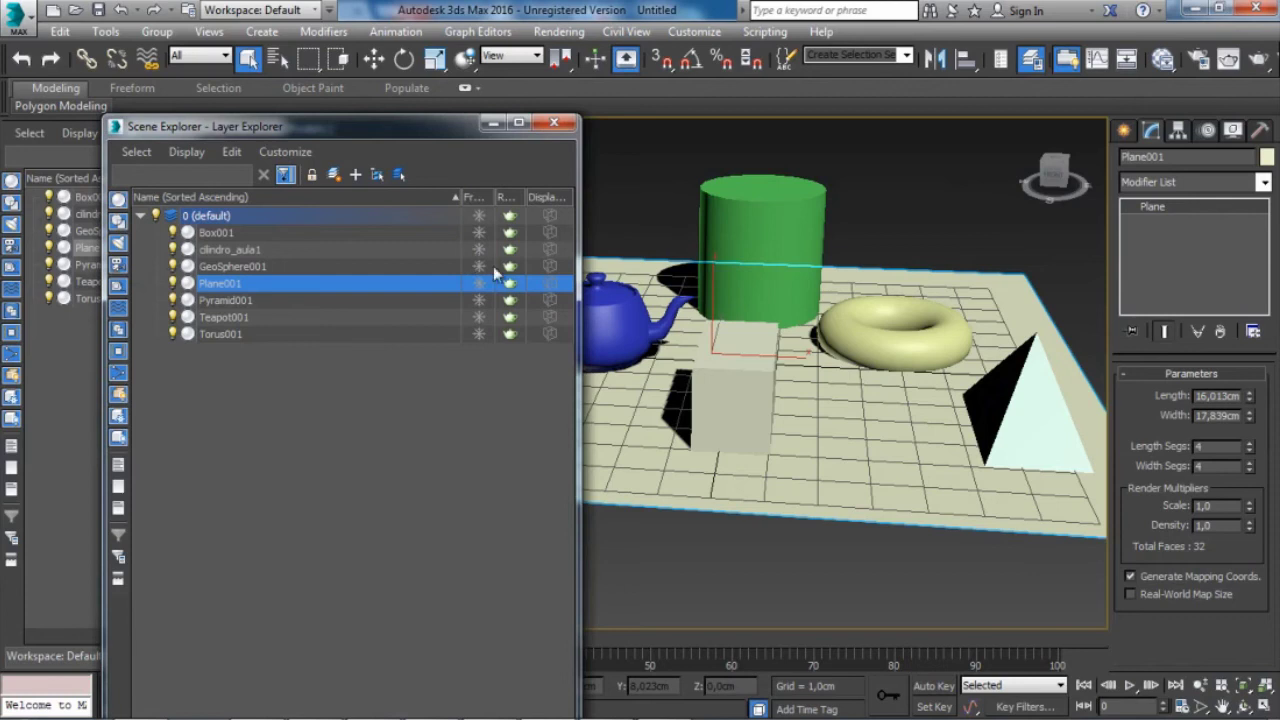
Widen and reposition the Layer Explorer, then toggle the geometry display filter off and on again.
left_click_drag(584, 225, 657, 225)
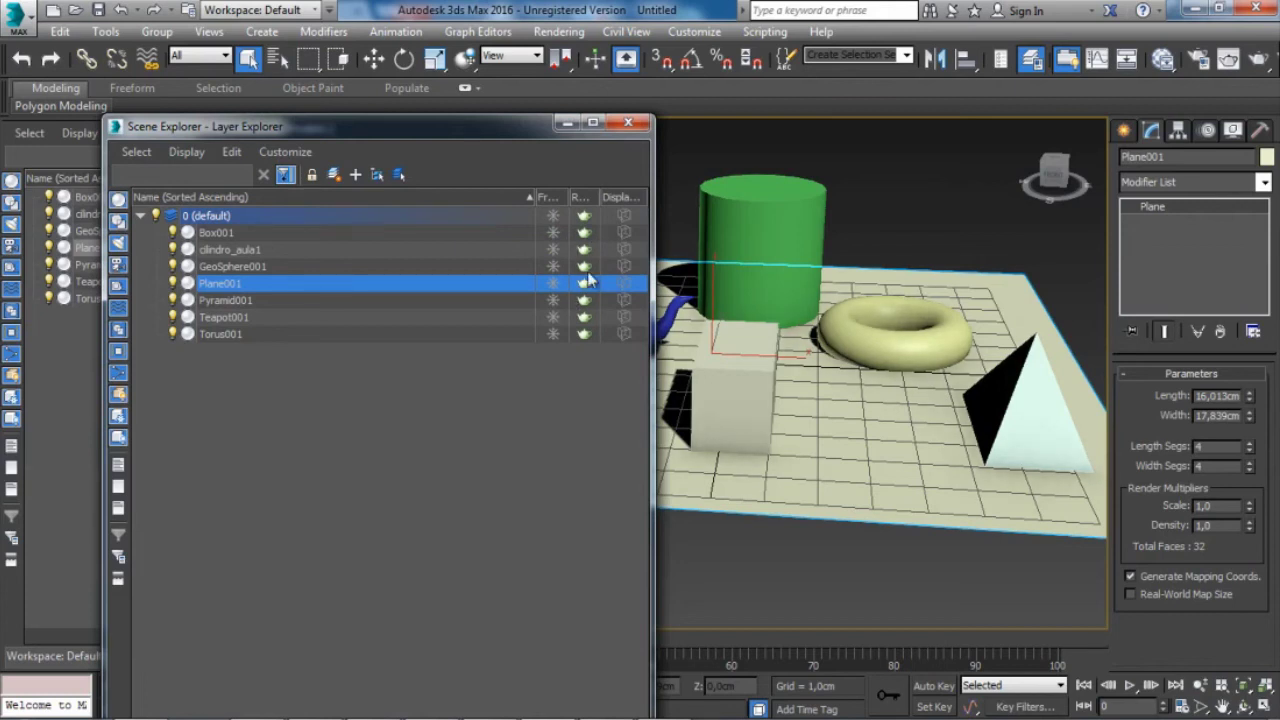
left_click_drag(438, 145, 340, 141)
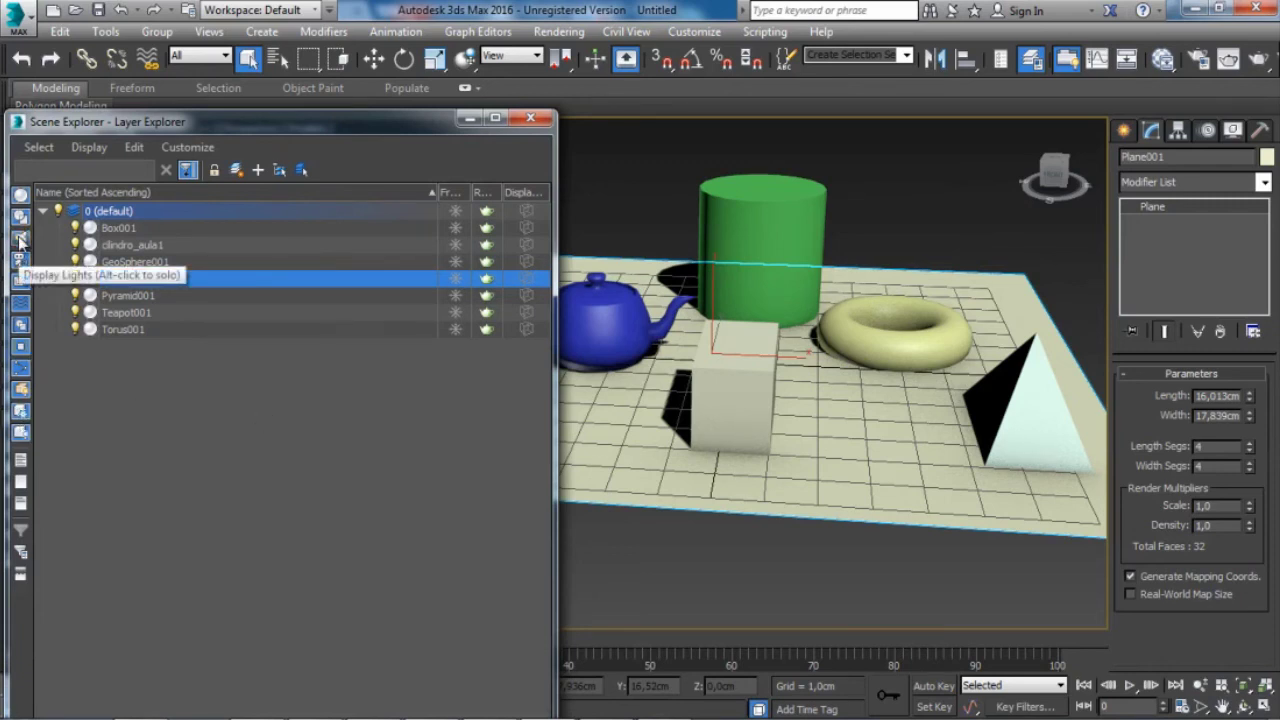
left_click(22, 195)
left_click(22, 195)
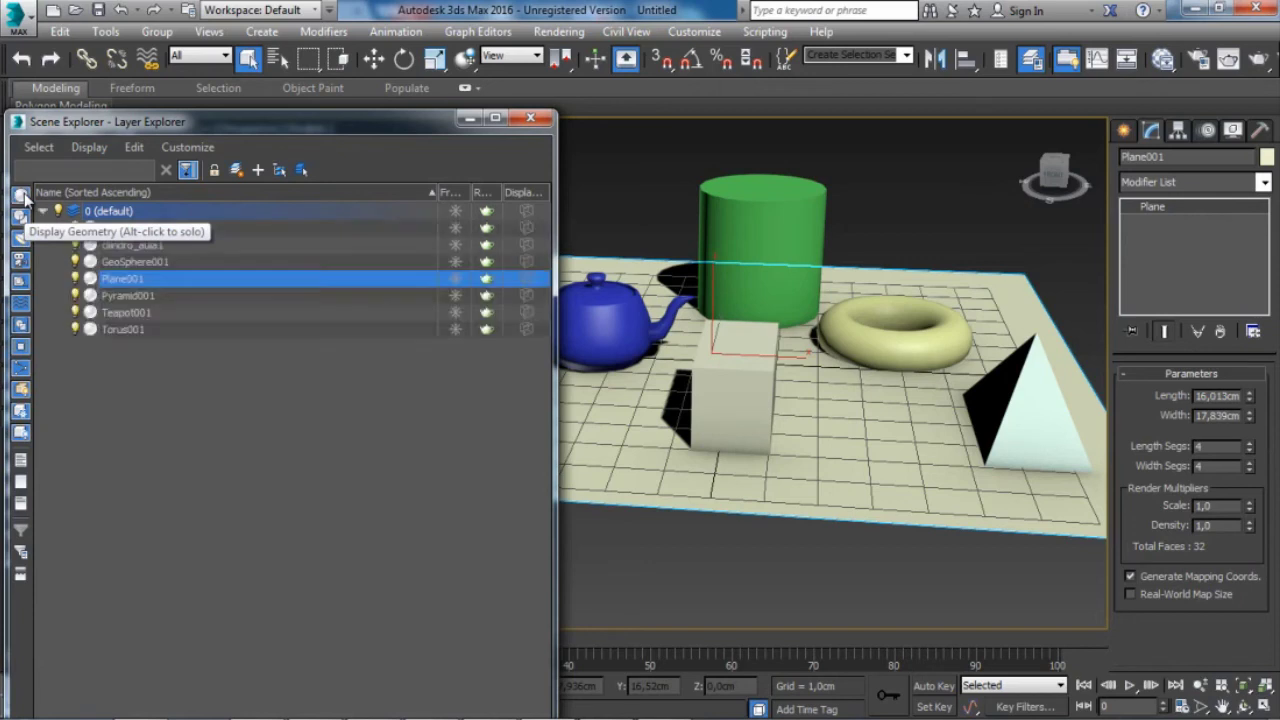
left_click(21, 196)
left_click(22, 195)
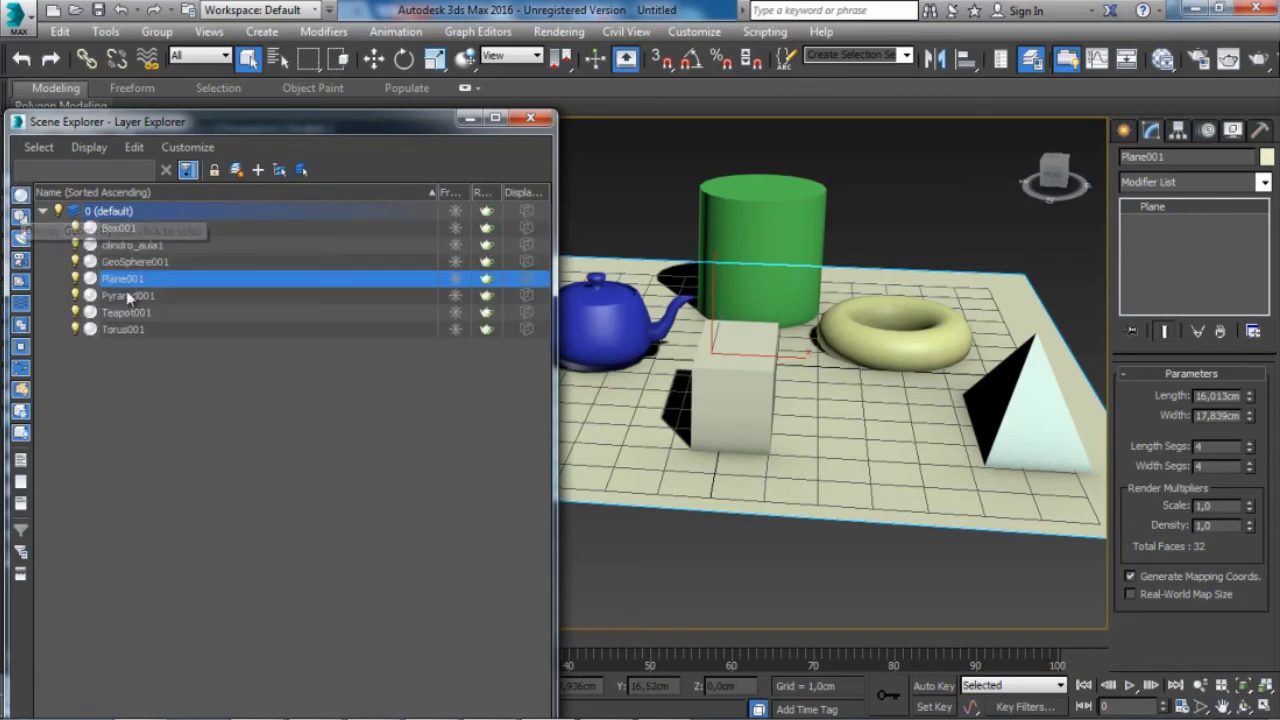
left_click(22, 196)
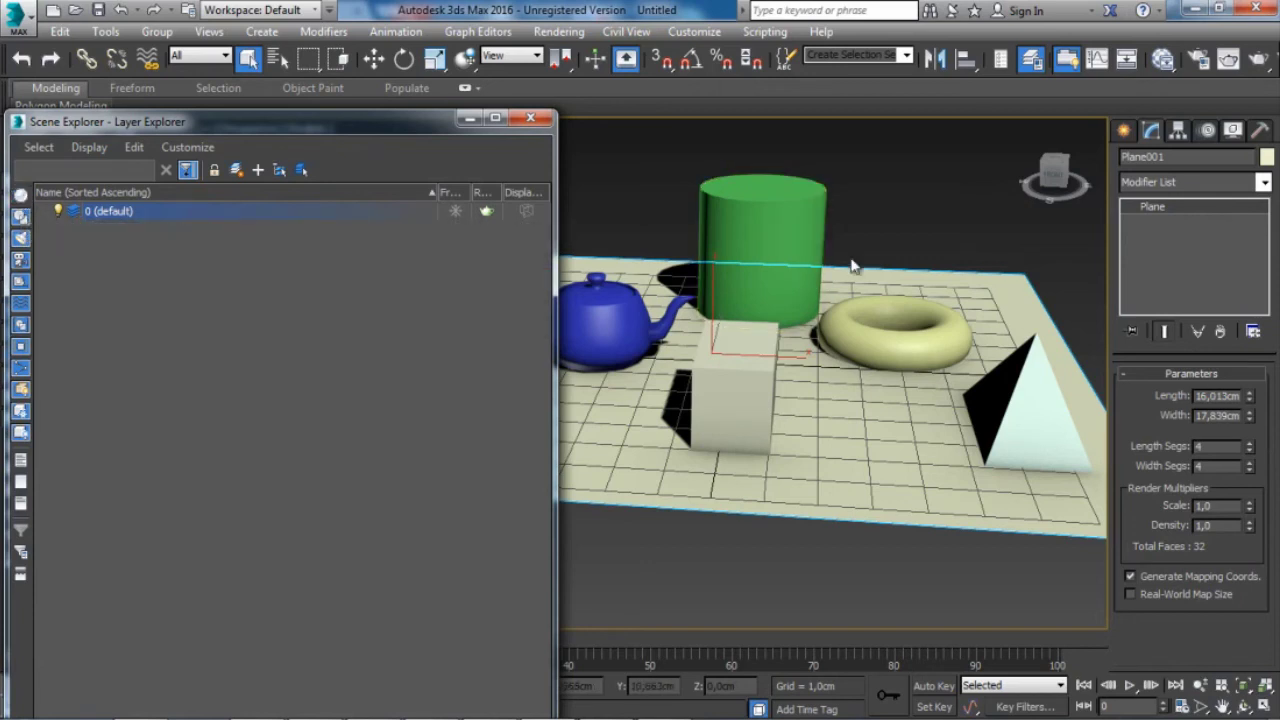
left_click(21, 195)
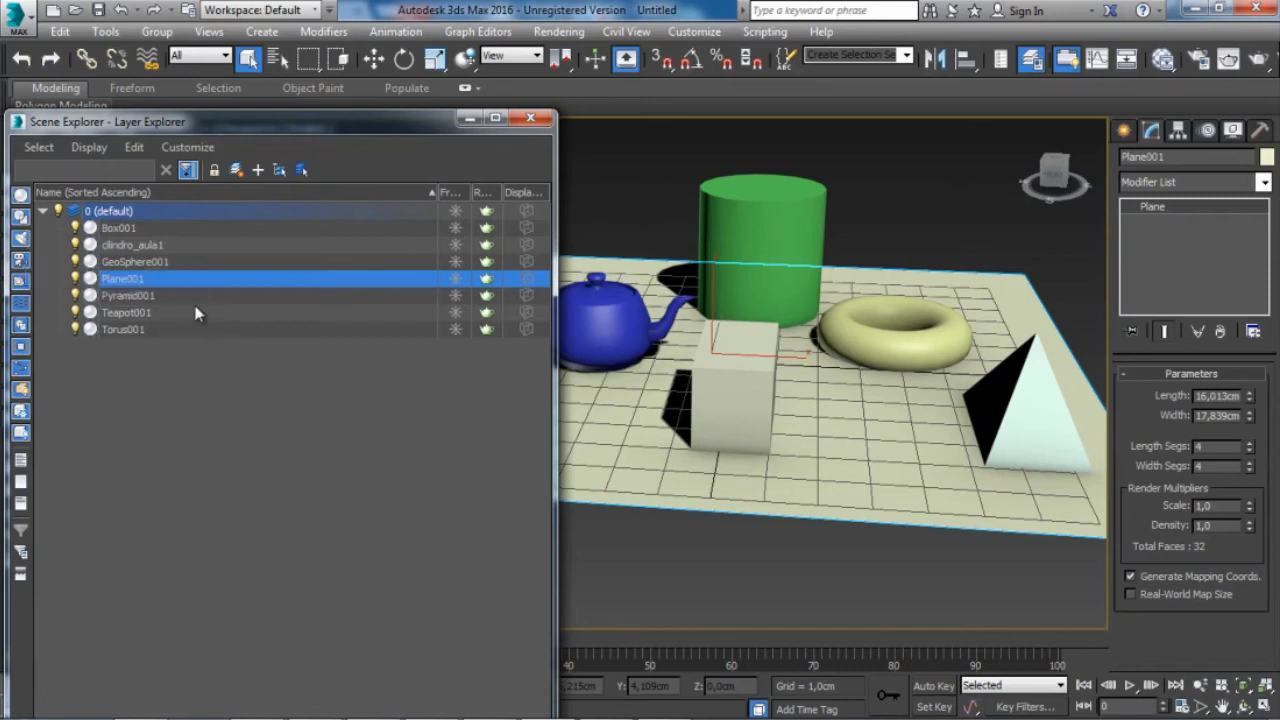
left_click(238, 172)
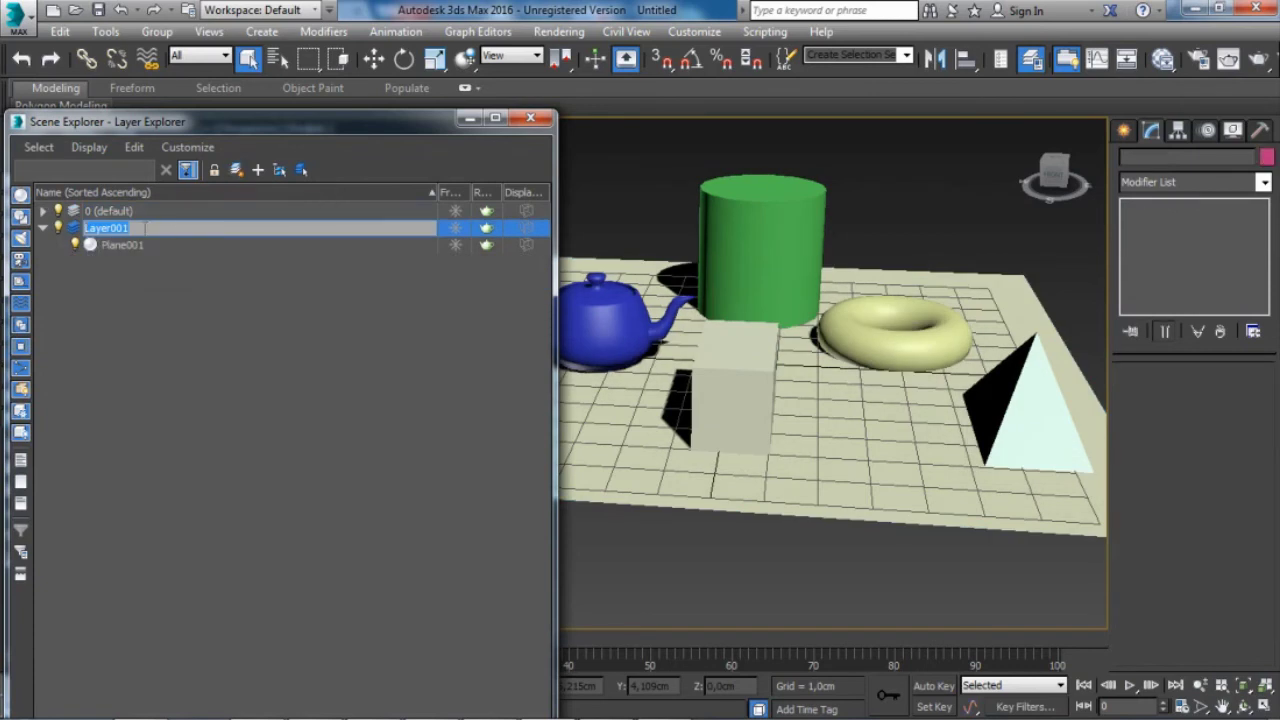
left_click(188, 290)
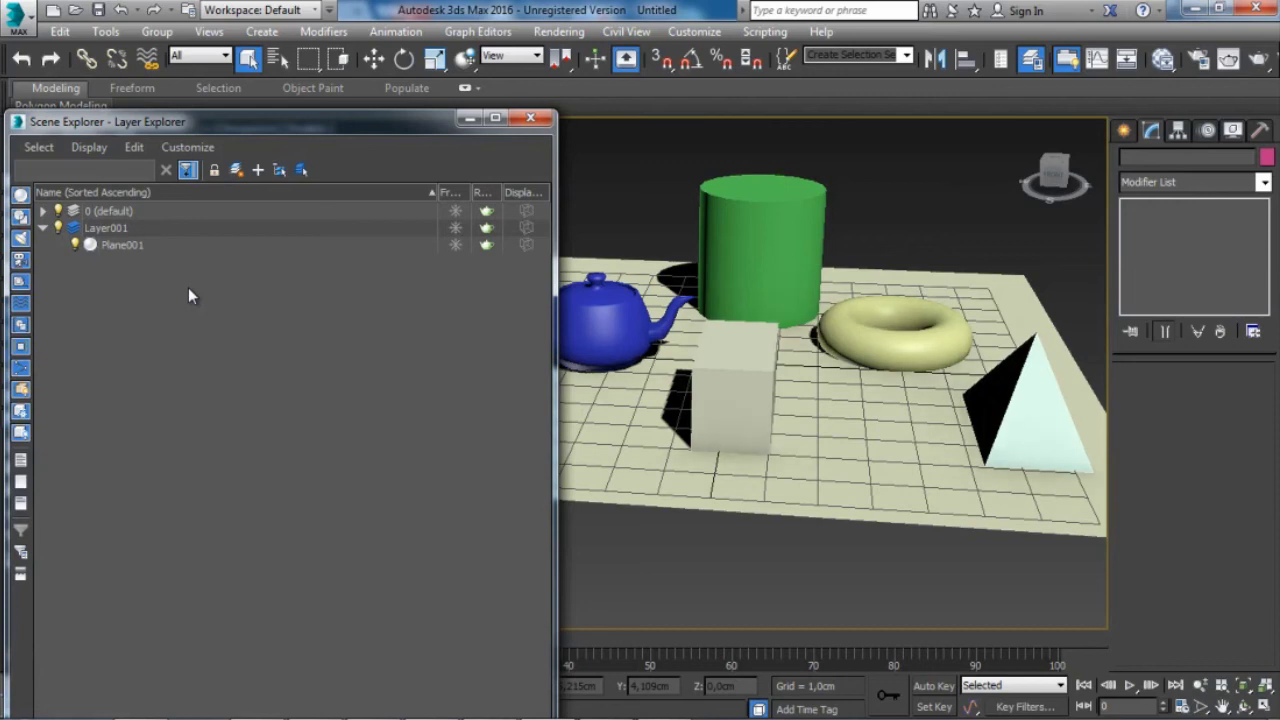
key("ctrl+z")
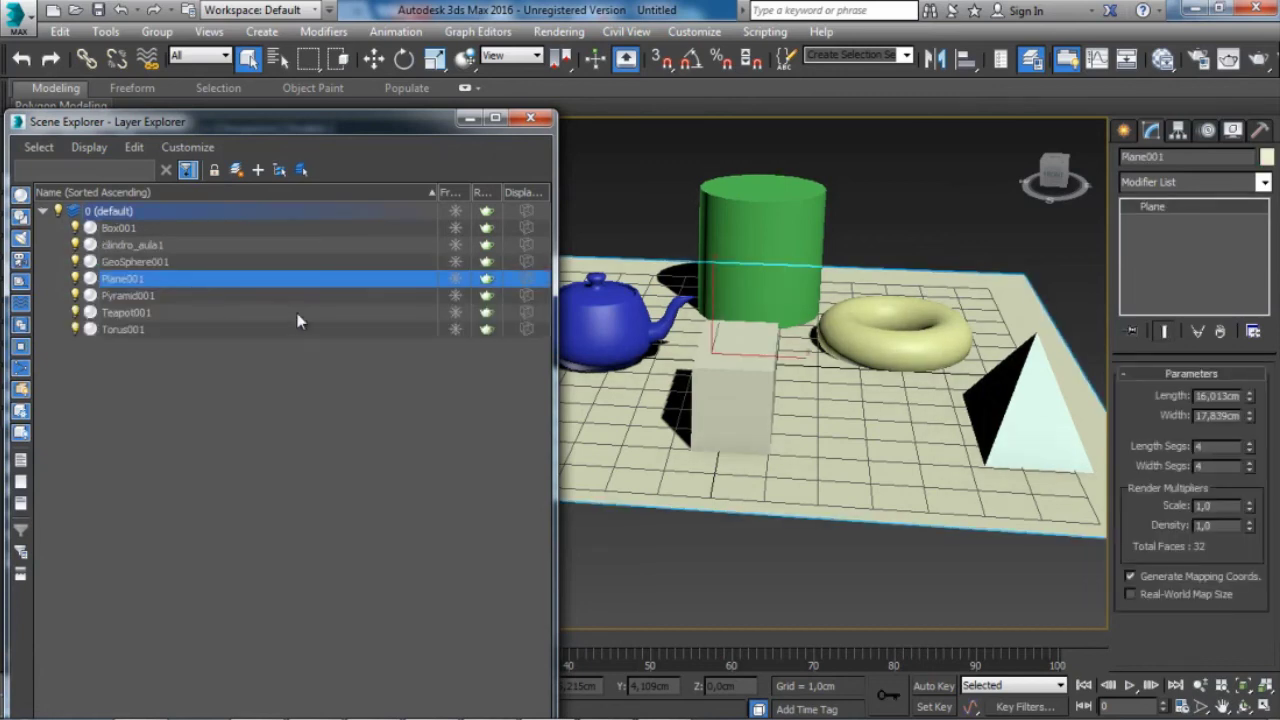
Select all seven objects in the viewport and put them in a new layer named aula.
scroll(657, 275, "down", 3)
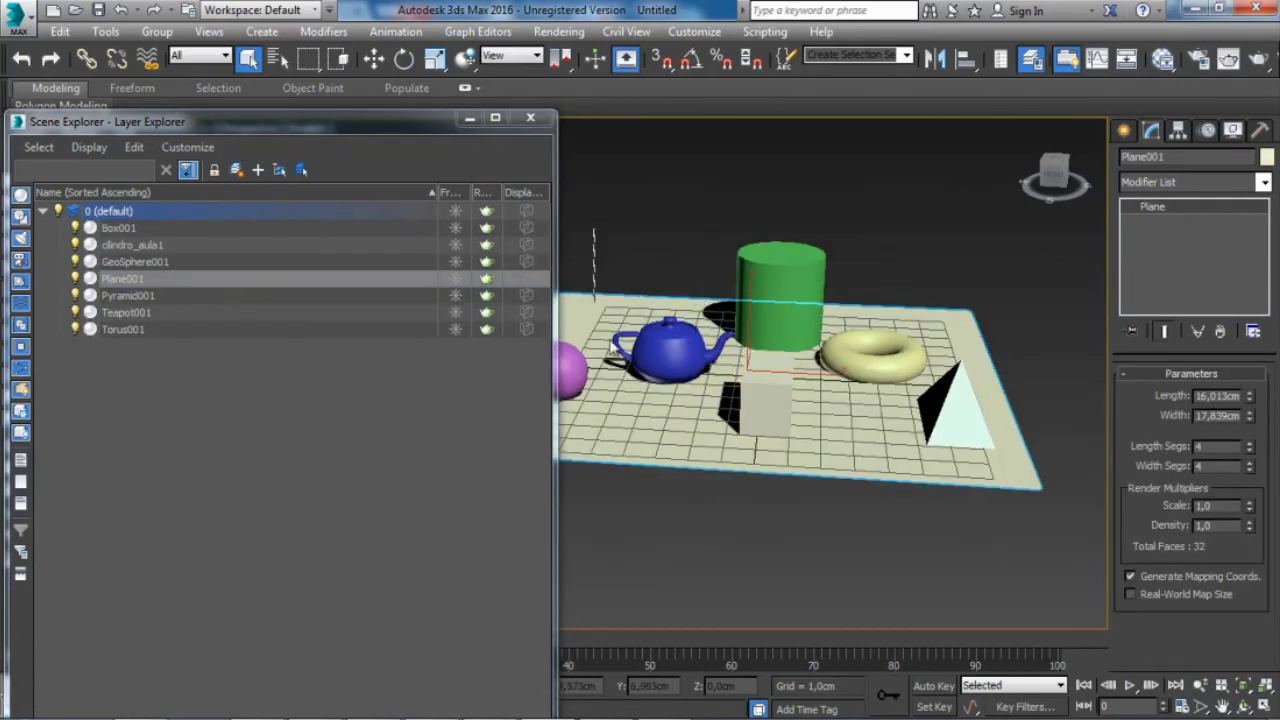
left_click_drag(586, 229, 1034, 512)
middle_click_drag(784, 512, 884, 508)
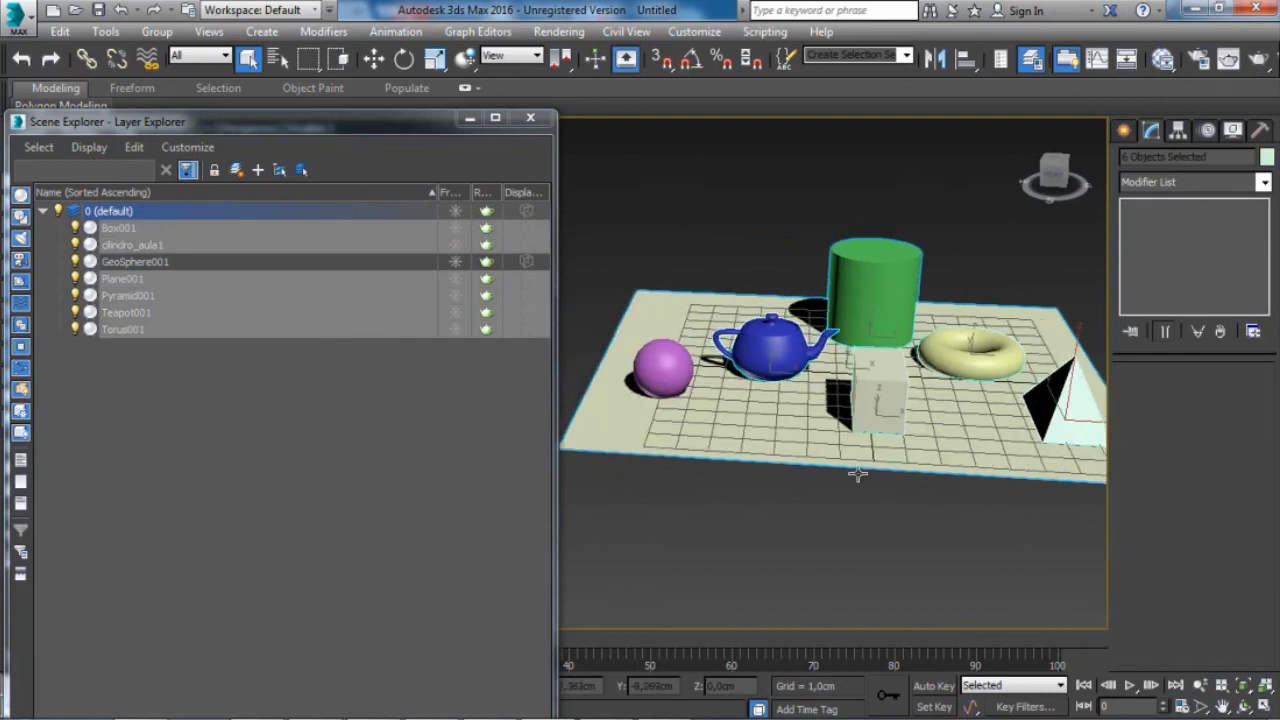
left_click_drag(597, 205, 1065, 476)
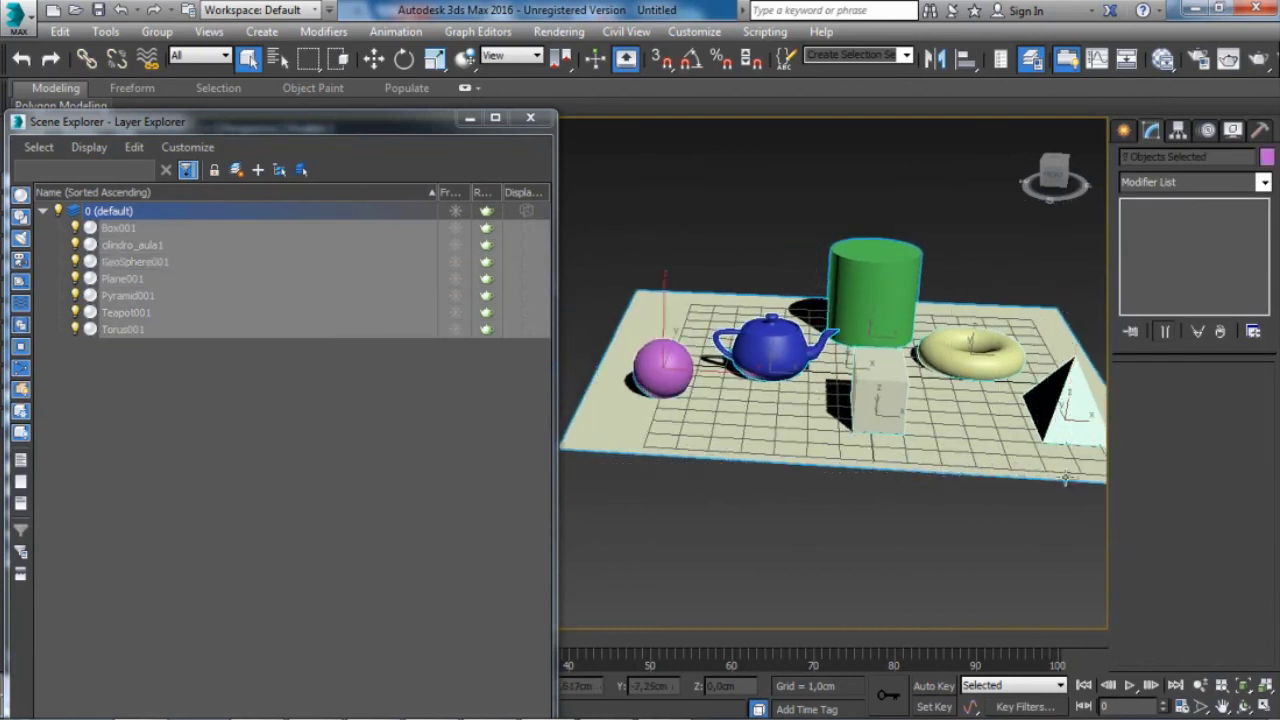
left_click(236, 171)
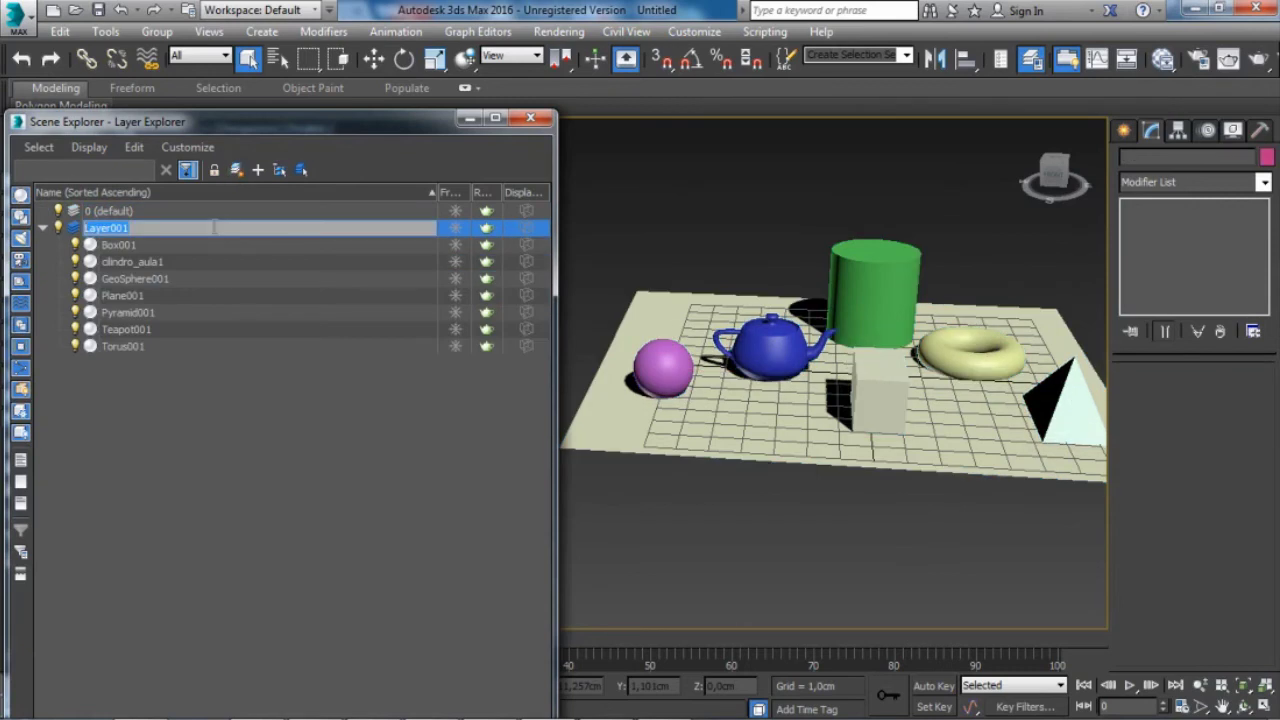
key("BackSpace")
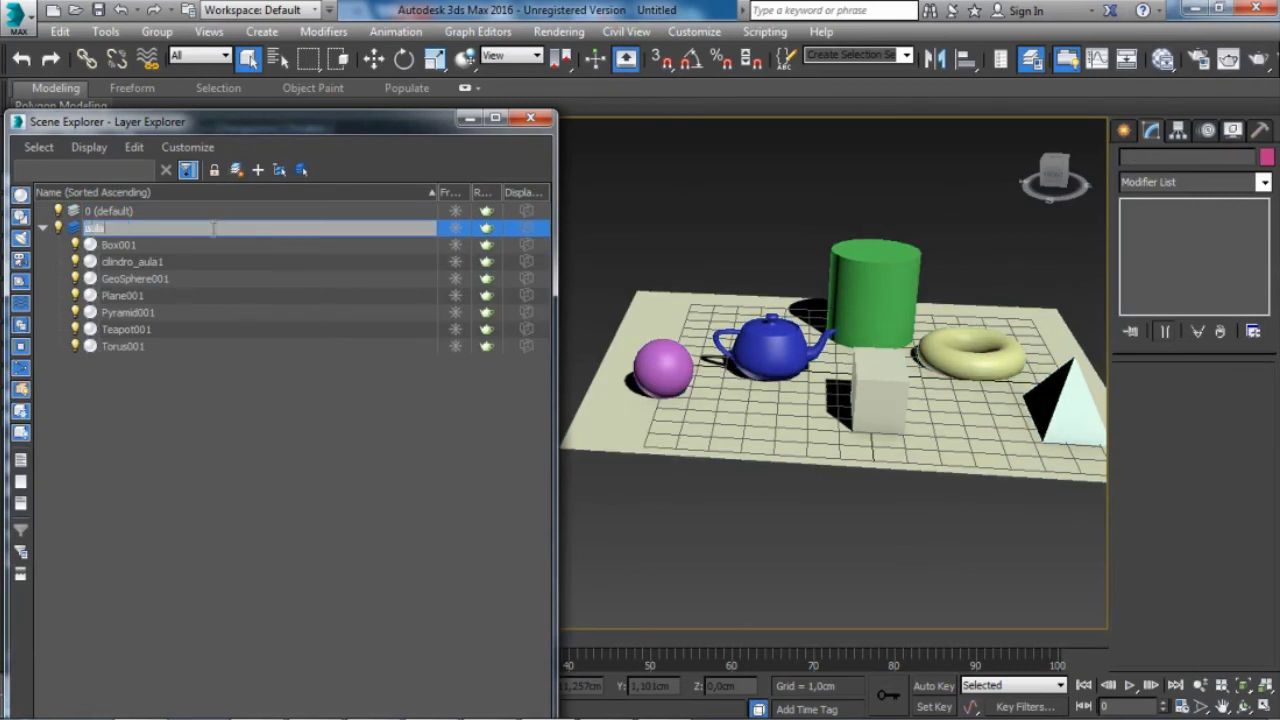
key("Return")
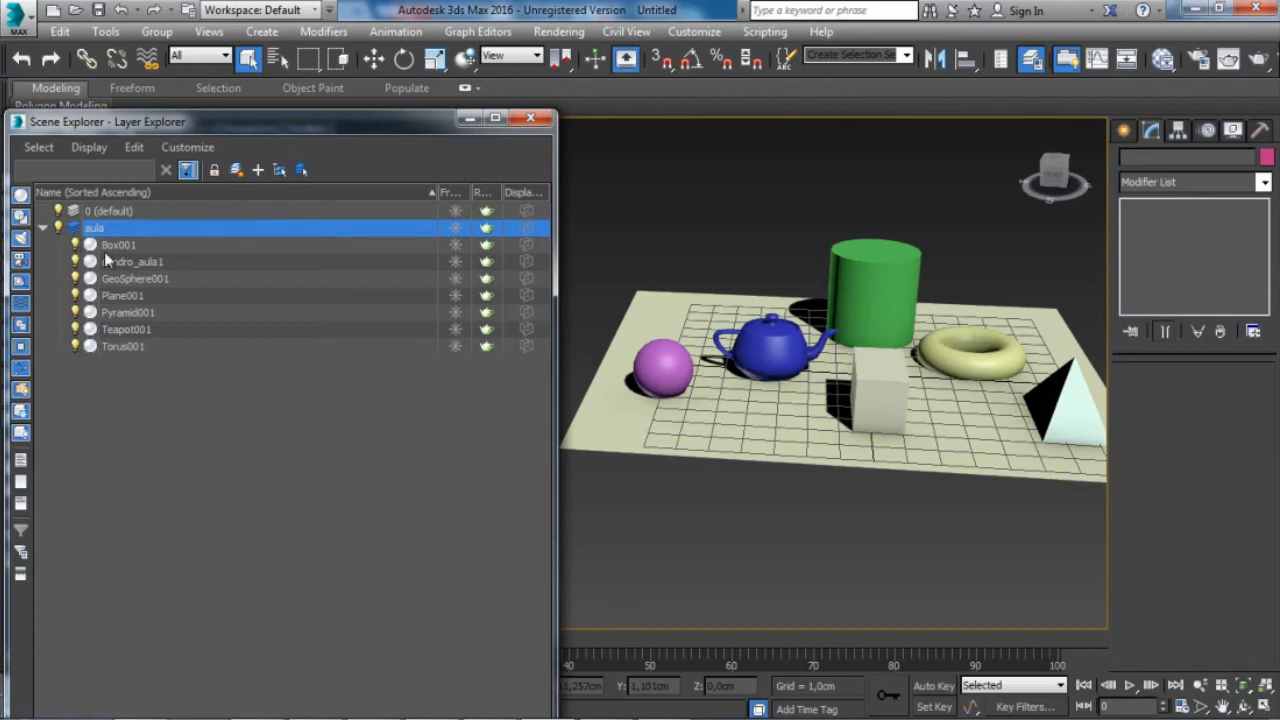
Hide and unhide the whole aula layer in the Layer Explorer.
left_click(43, 228)
left_click(59, 228)
left_click(59, 228)
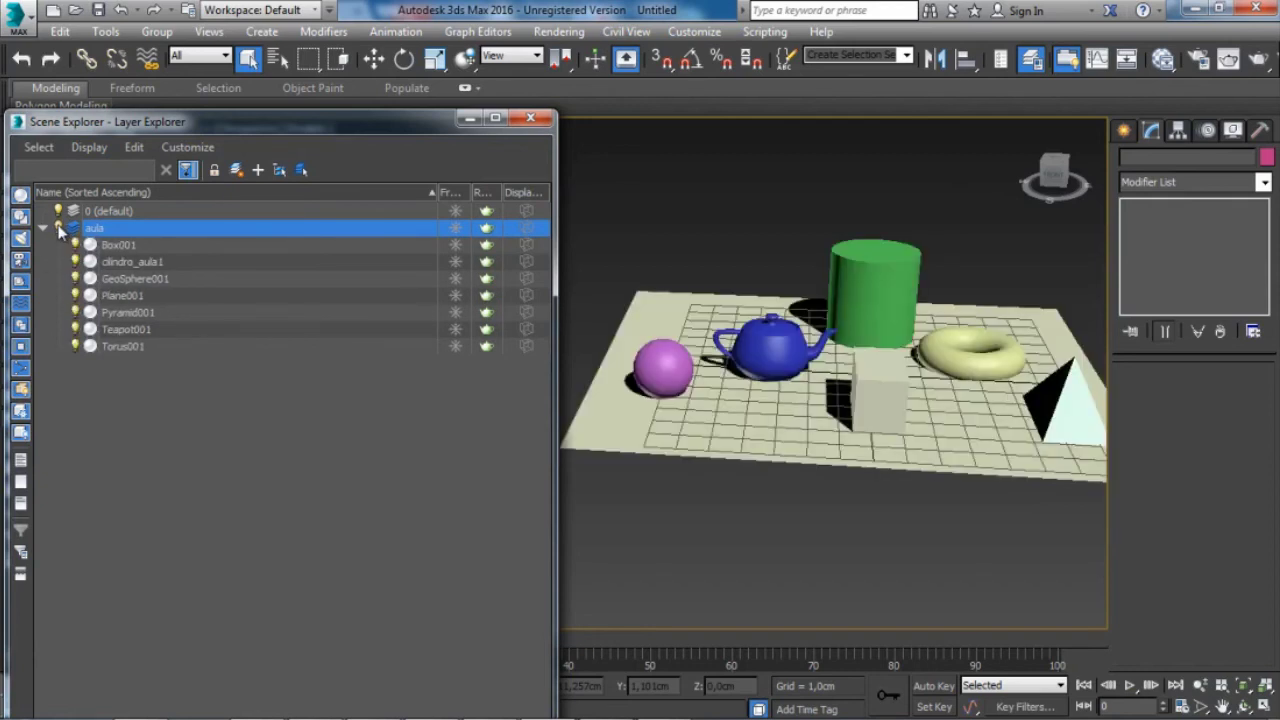
left_click(59, 228)
left_click(59, 228)
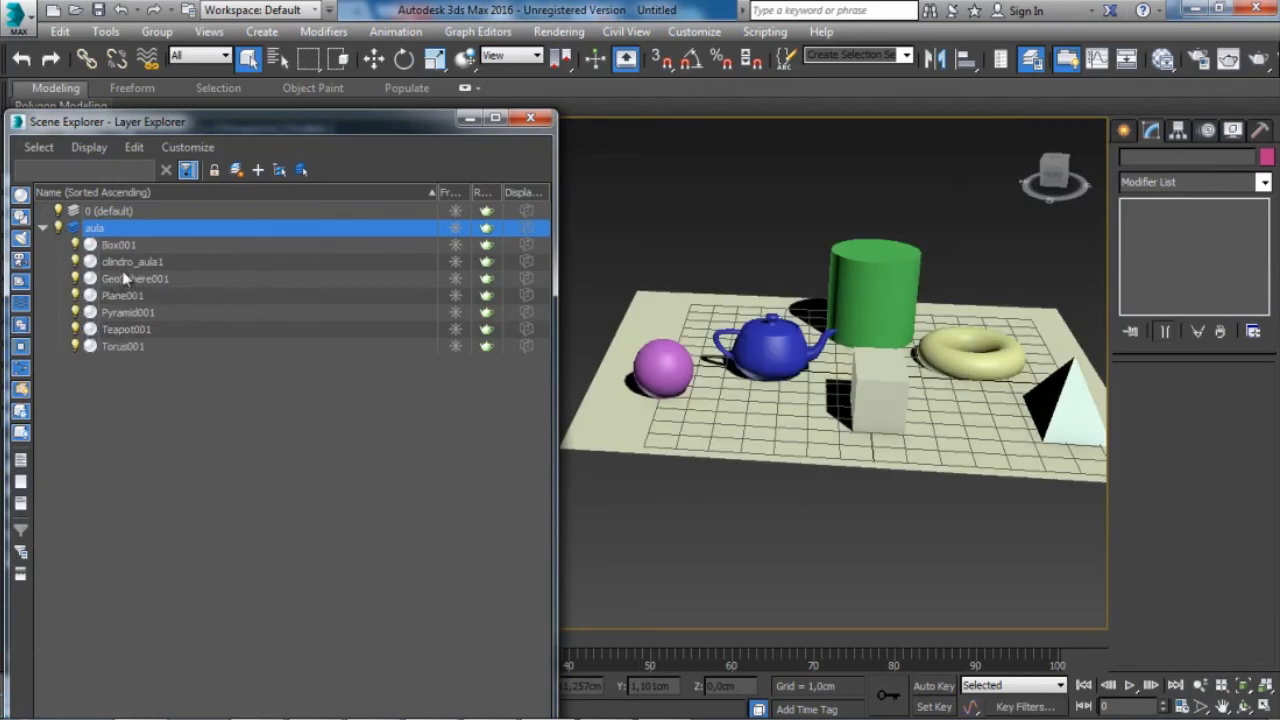
Make 0 (default) the active layer in the Layer Explorer and clear the viewport selection.
left_click(106, 213)
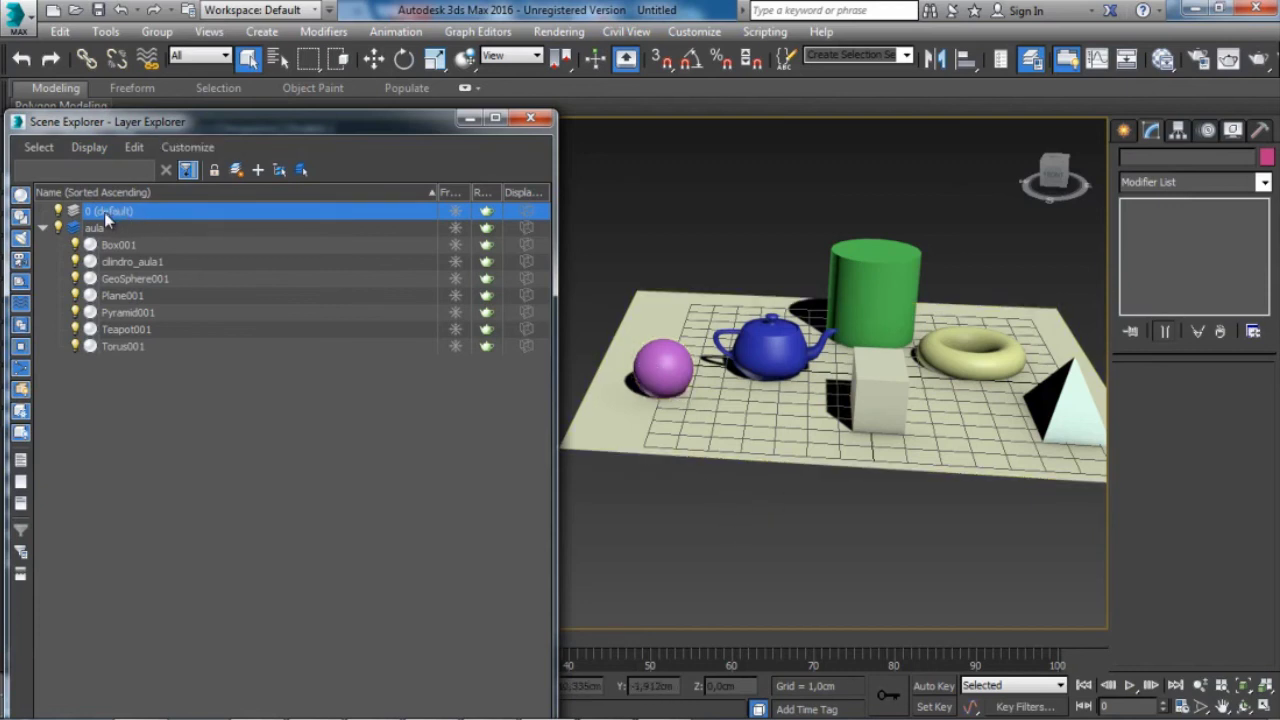
left_click(73, 211)
left_click_drag(724, 233, 829, 195)
left_click(868, 264)
left_click(620, 250)
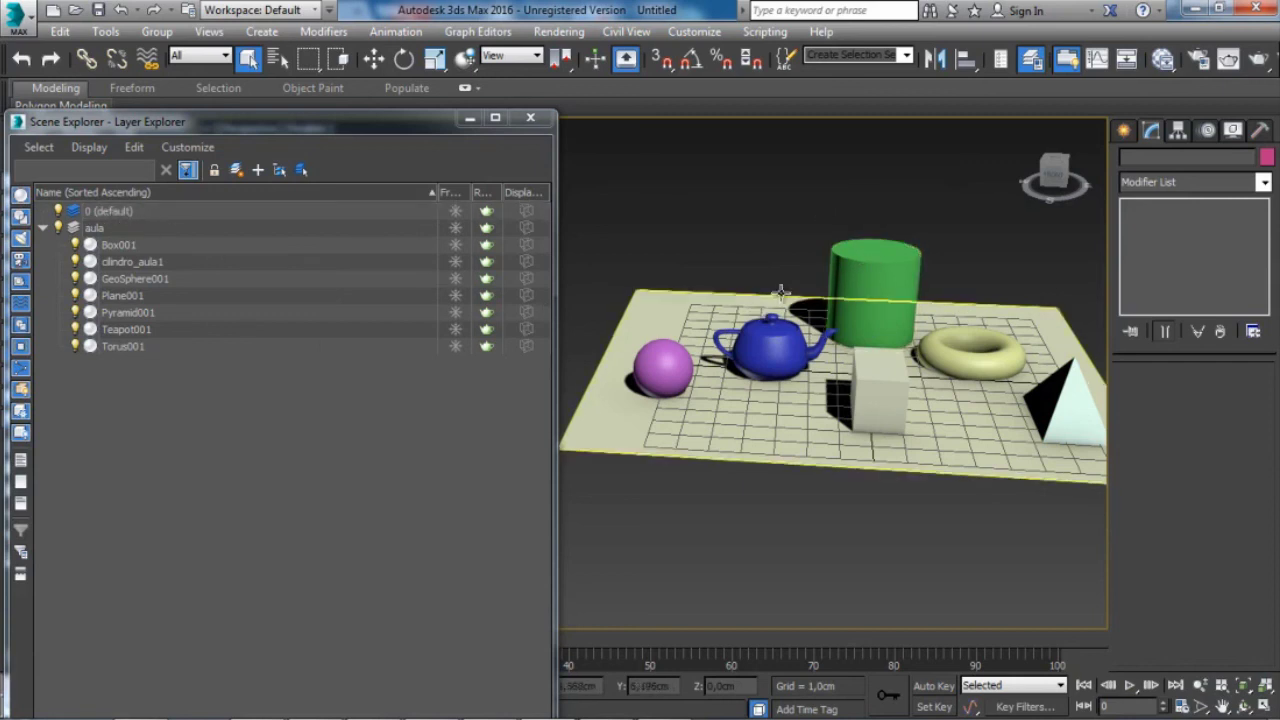
Select the blue teapot, move Teapot001 from the aula layer to 0 (default), and deselect it.
left_click(877, 268)
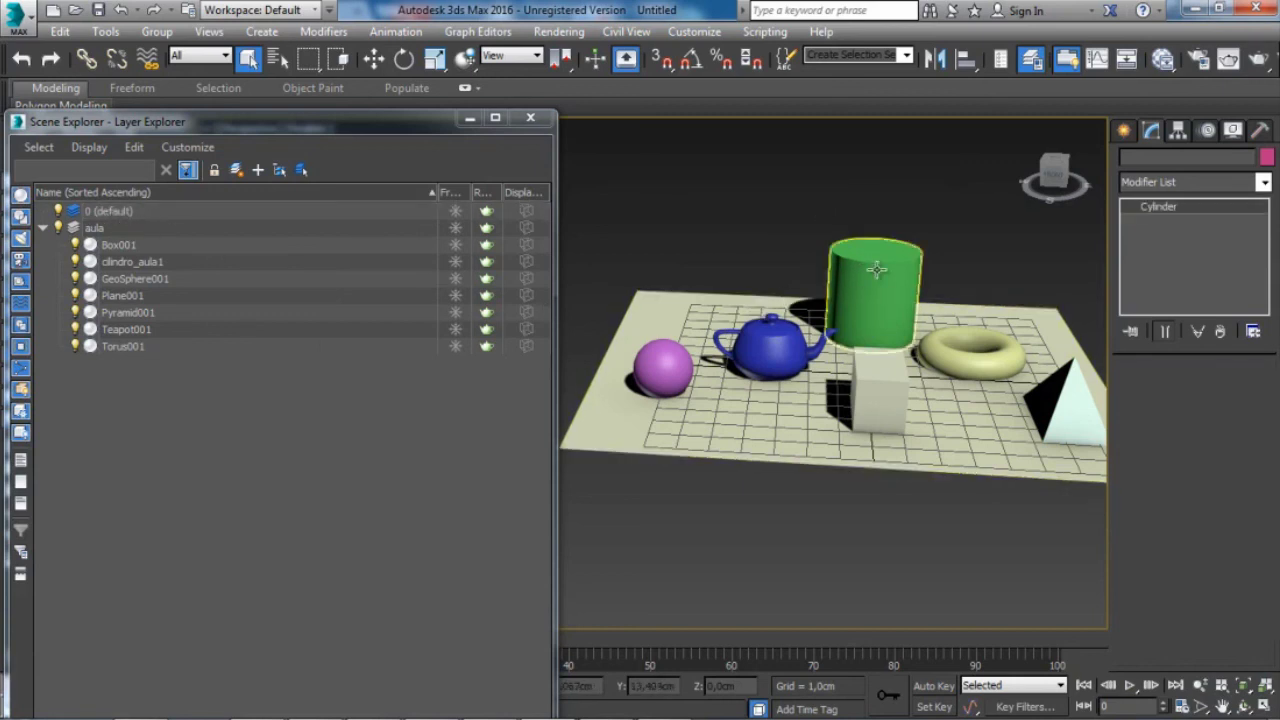
left_click(778, 341, "ctrl")
left_click(745, 400)
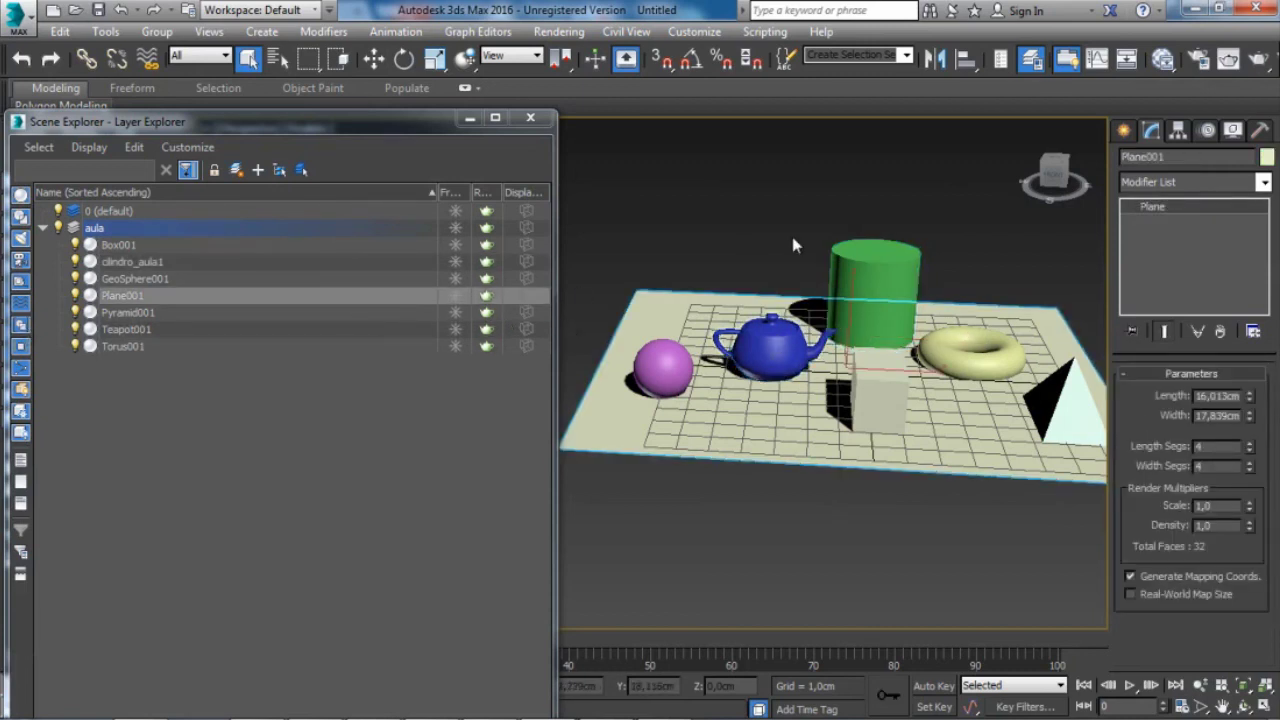
left_click(757, 342)
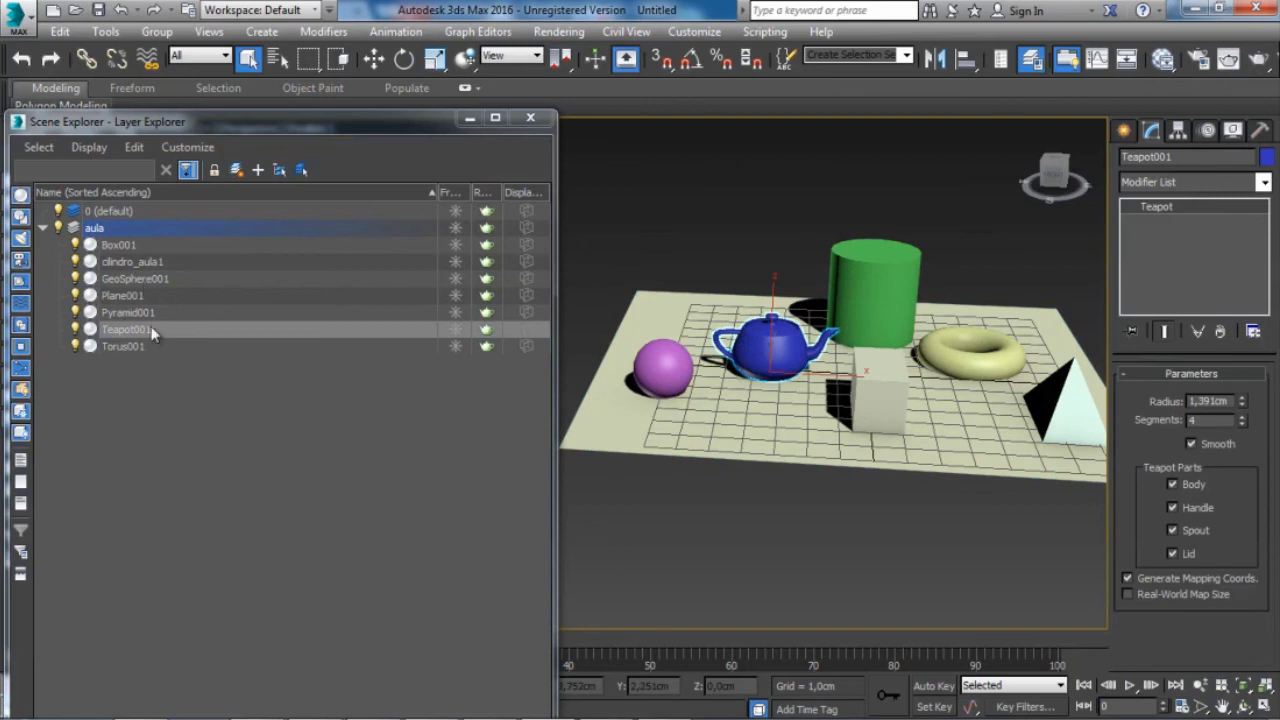
left_click_drag(150, 331, 113, 207)
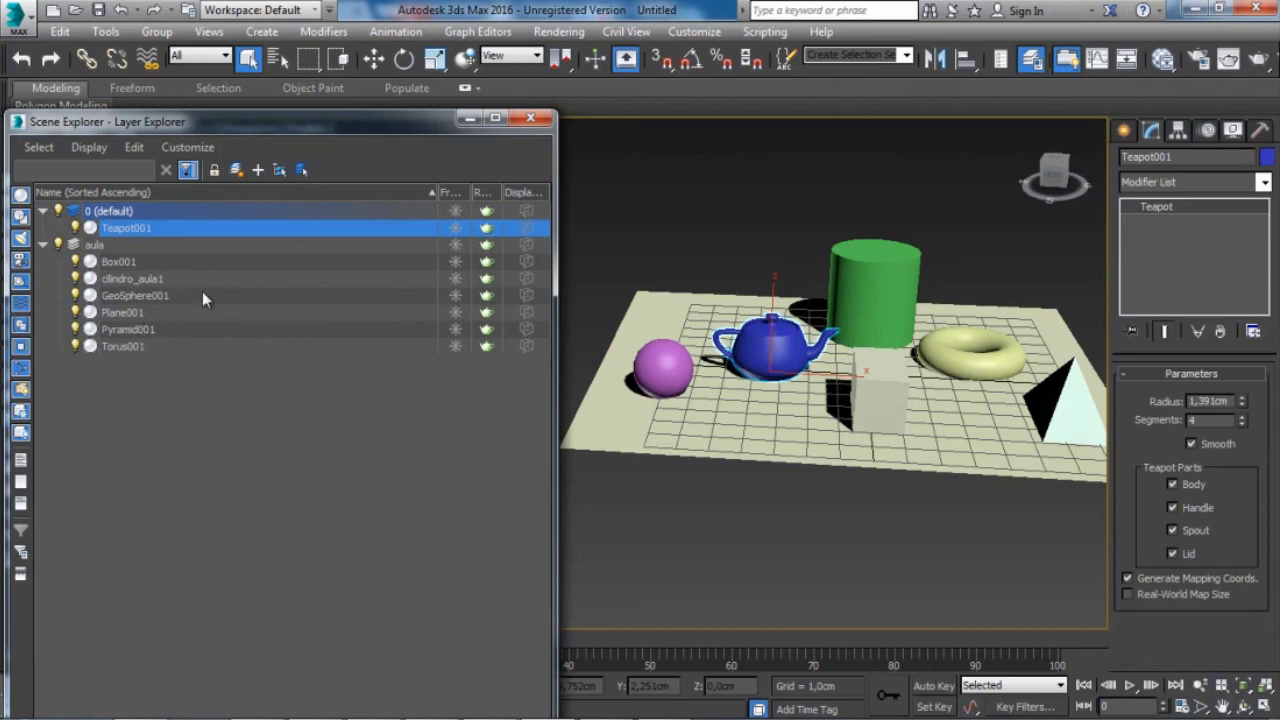
middle_click_drag(833, 458, 804, 449)
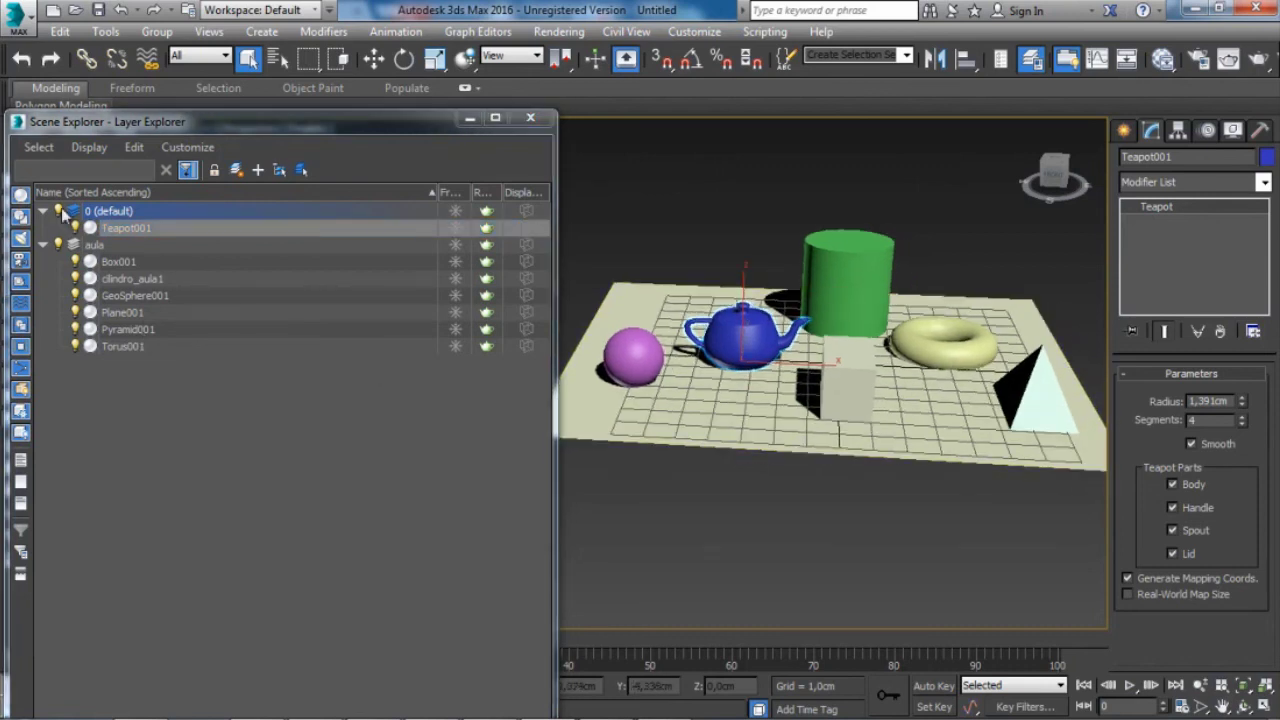
left_click(779, 498)
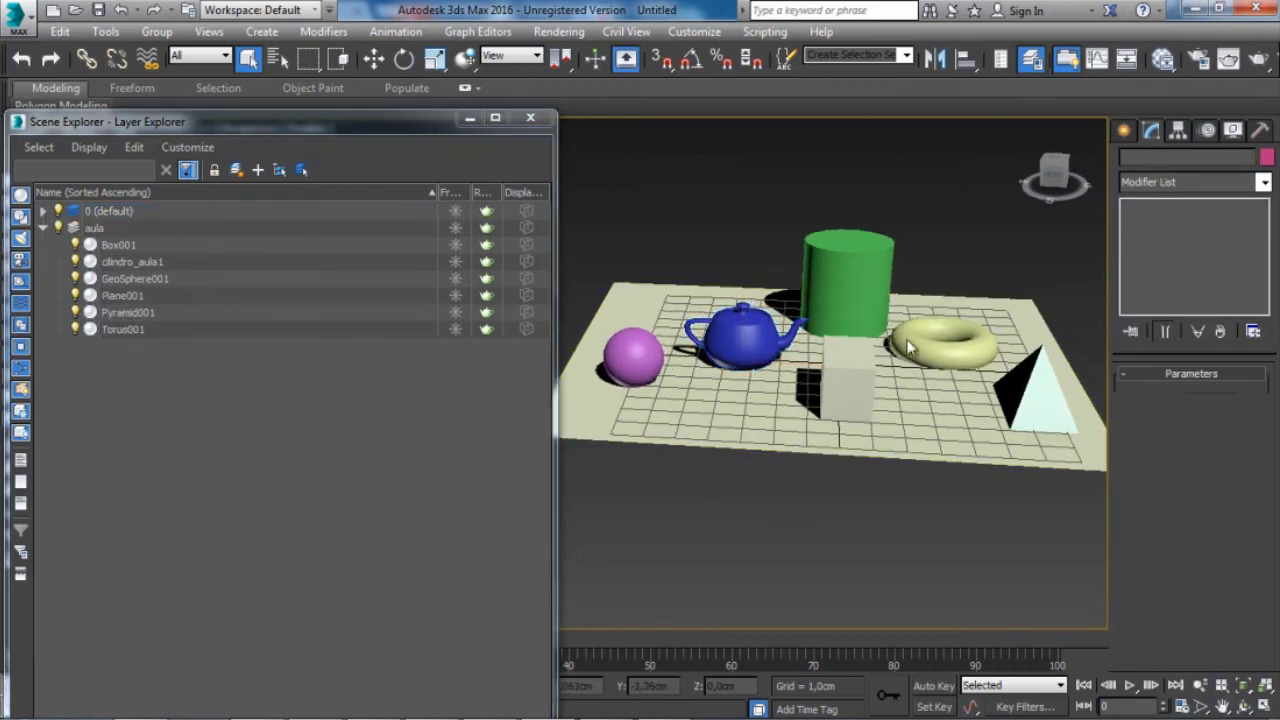
Create a cylinder about 1.12 cm in radius and 2.94 cm high in front of the plane, keeping its default name.
left_click(1124, 131)
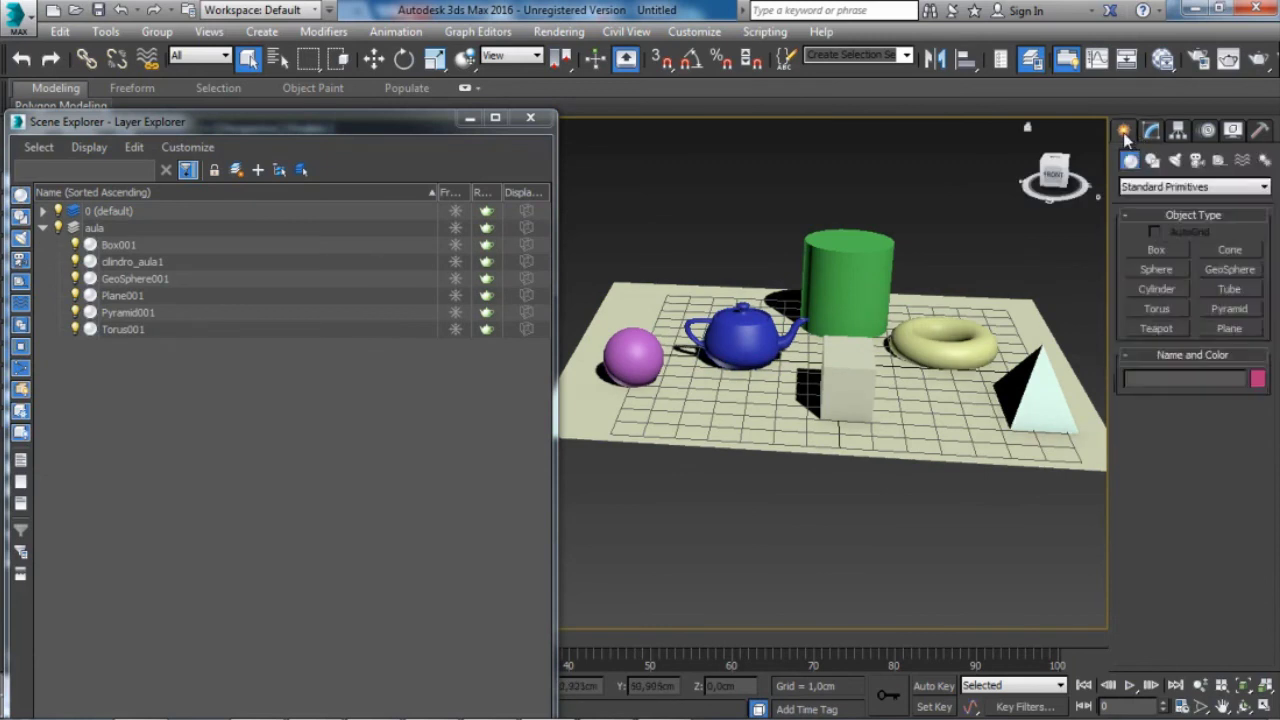
left_click(1160, 289)
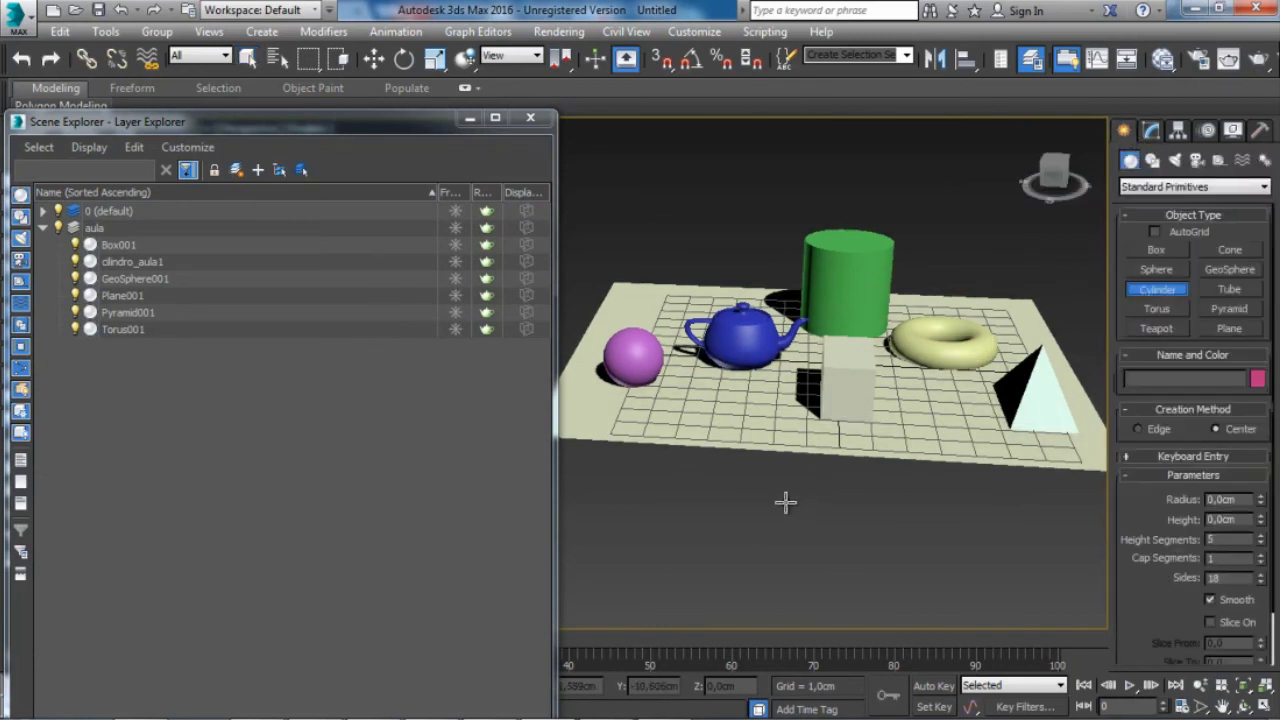
left_click_drag(764, 491, 771, 491)
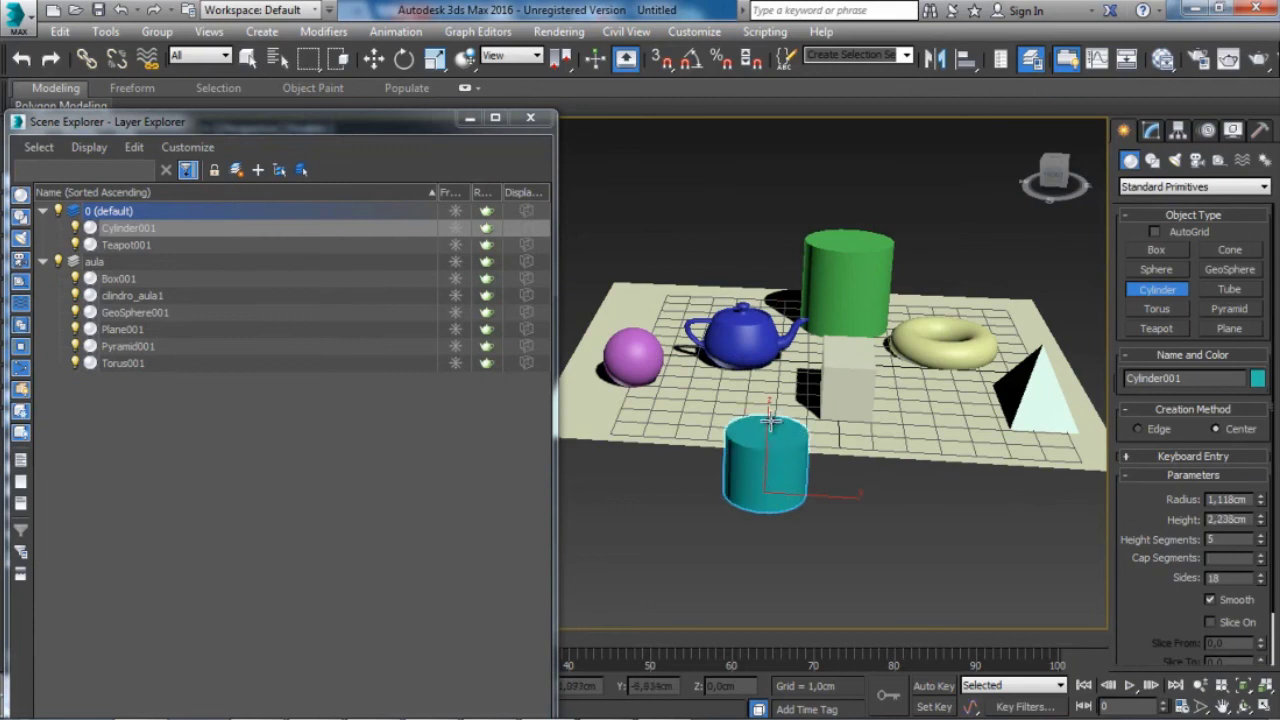
left_click(766, 402)
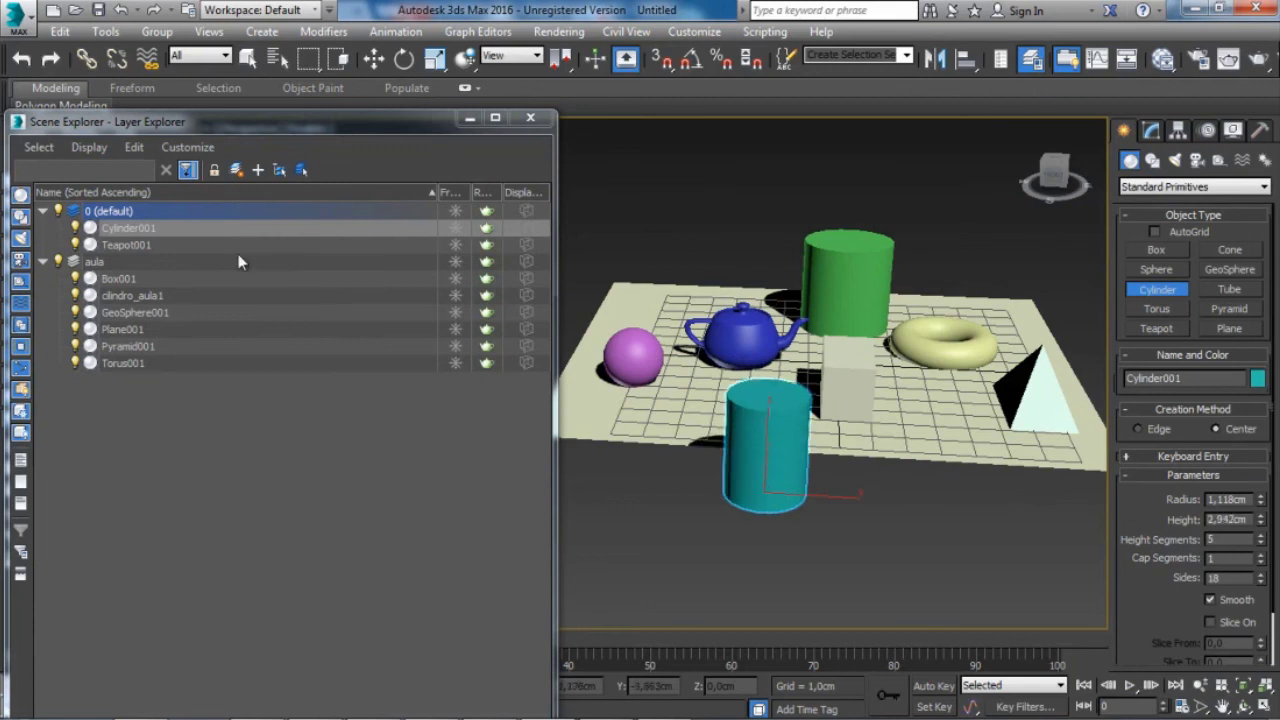
double_click(130, 228)
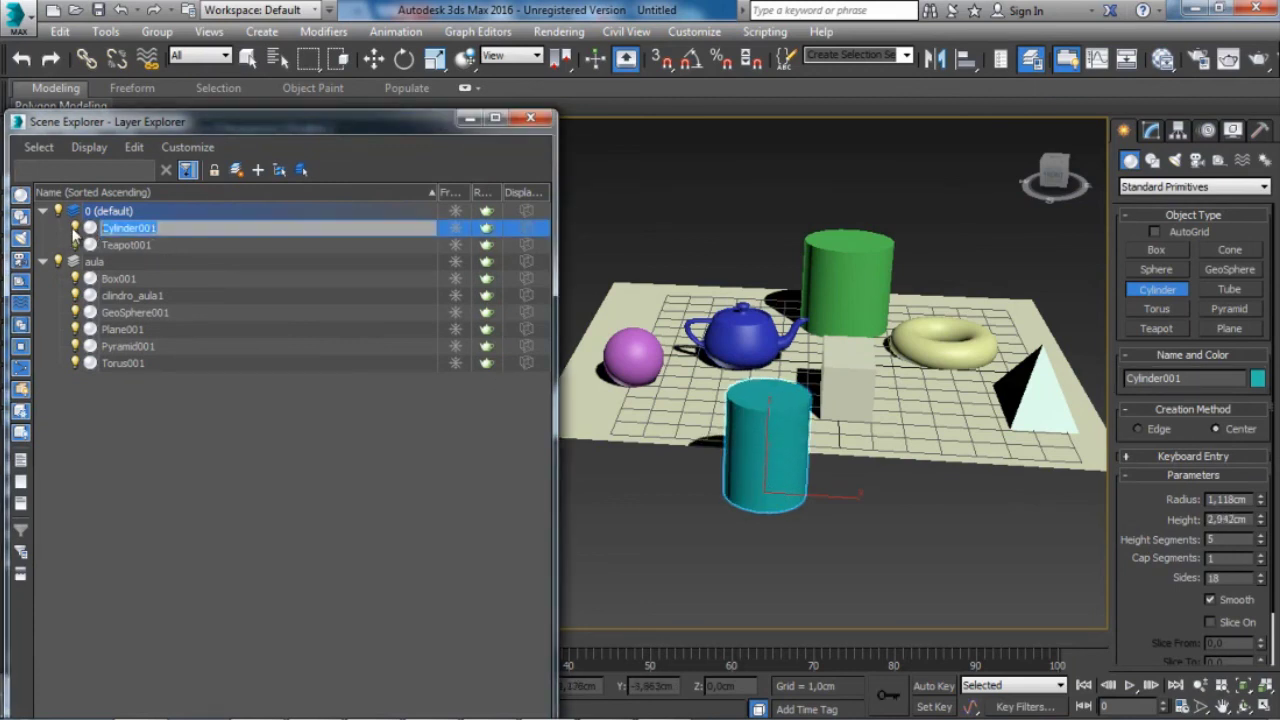
key("Return")
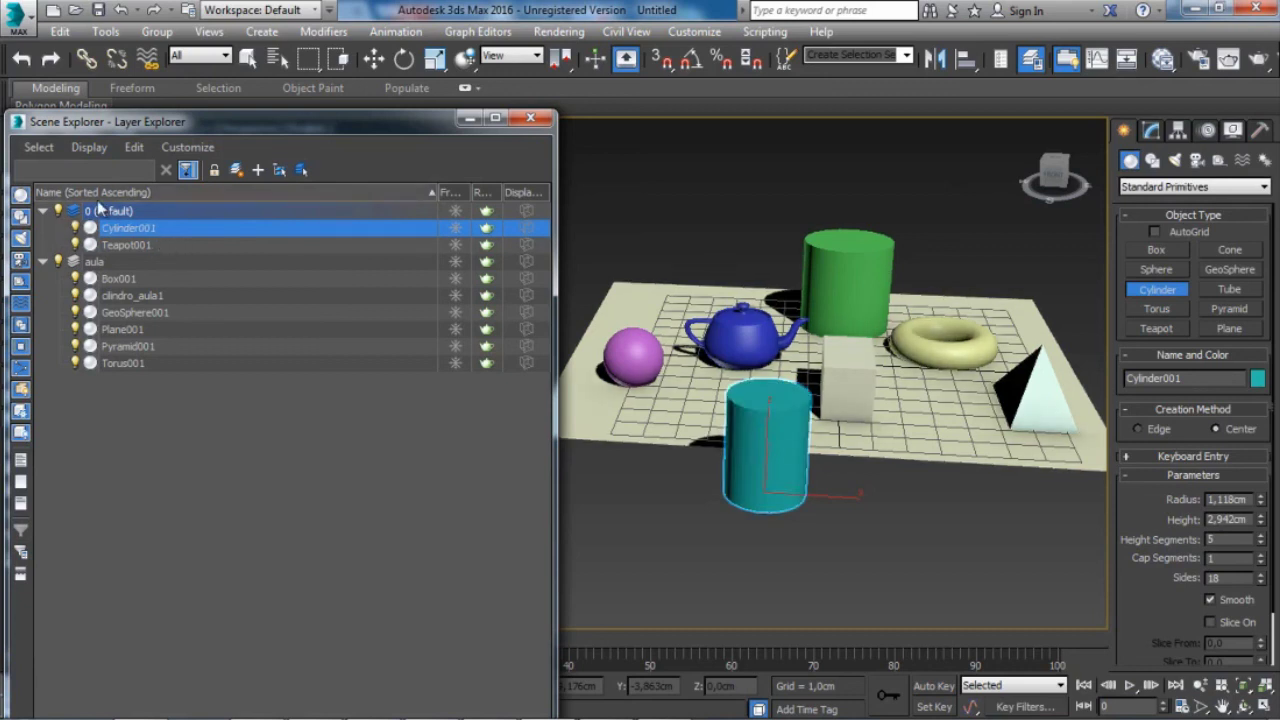
Make aula the active layer and create a teapot about 0.8 cm in radius beside the new cylinder, toggling its visibility off and on.
left_click(76, 263)
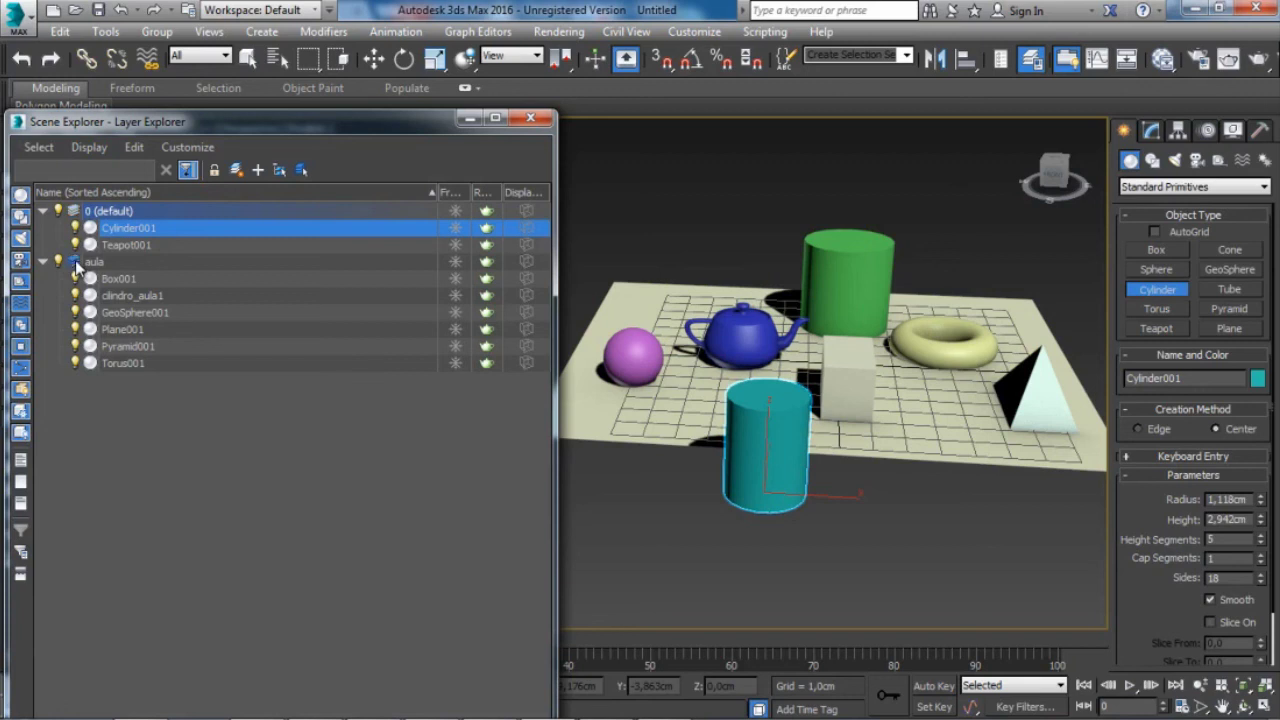
left_click(1152, 326)
left_click_drag(624, 494, 646, 508)
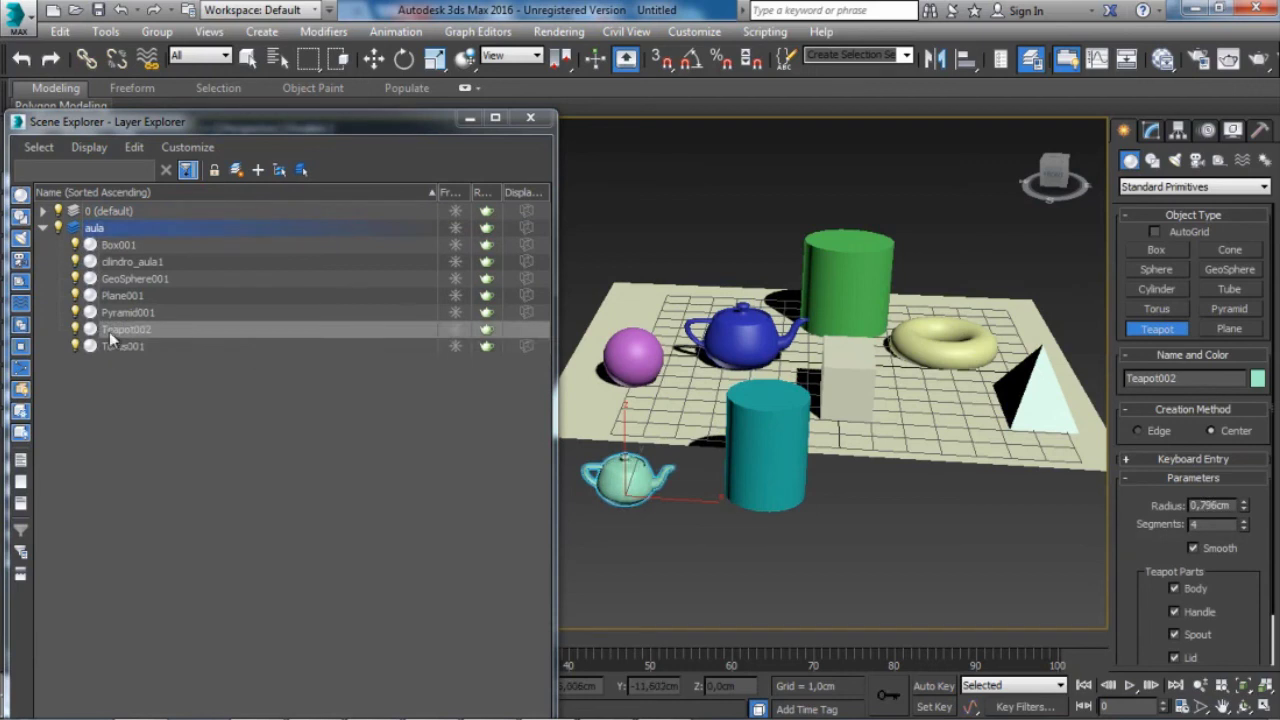
left_click(75, 330)
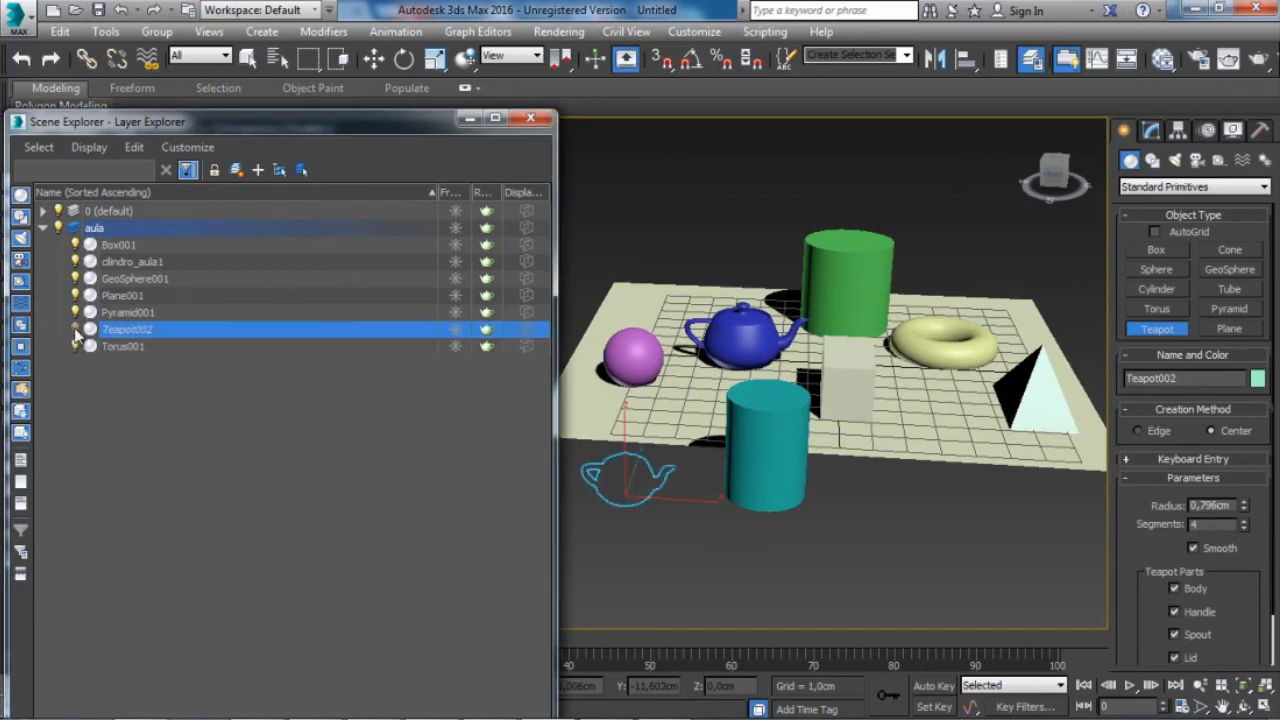
left_click(75, 330)
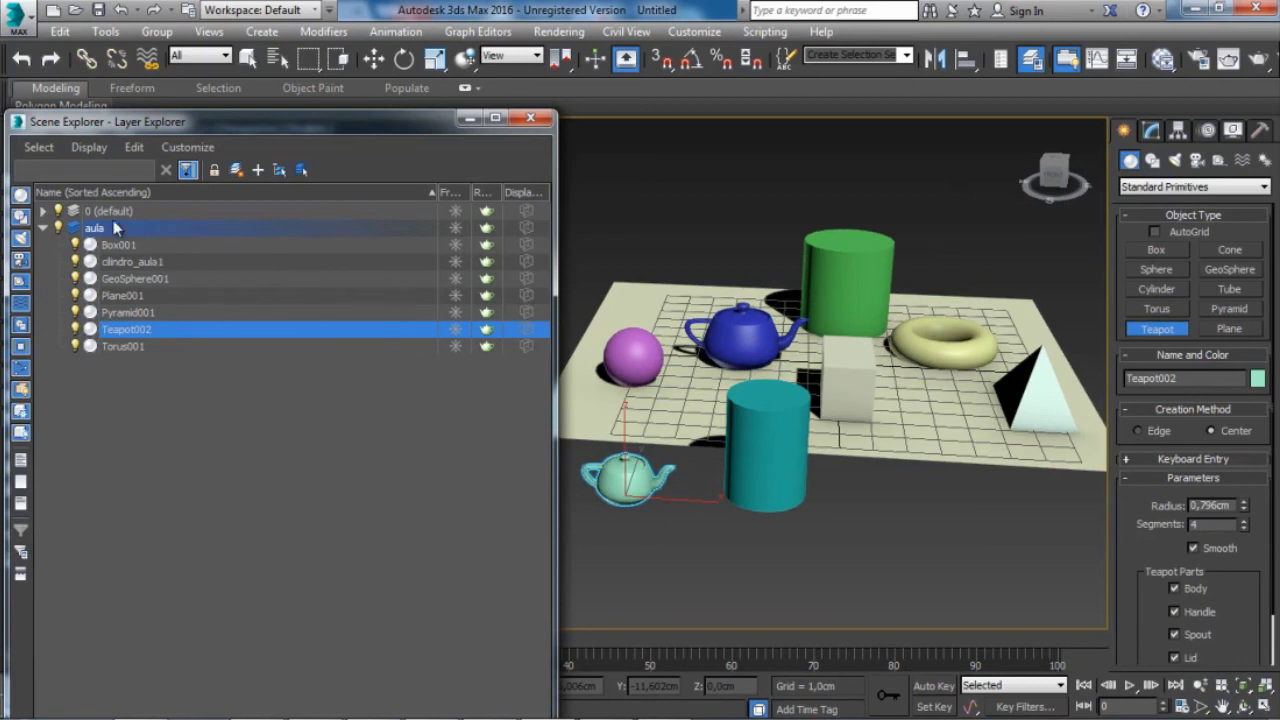
Deselect everything and create an empty new layer named aula2.
left_click(74, 212)
left_click(195, 406)
left_click(240, 170)
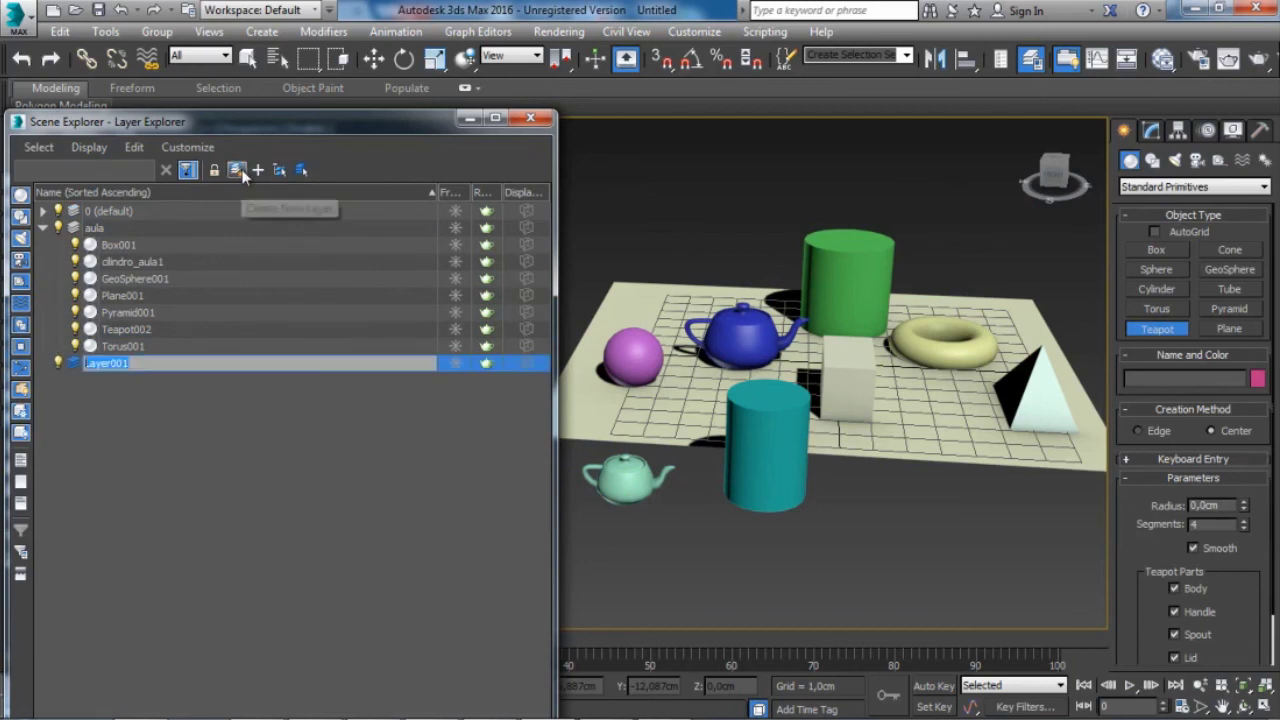
type("a")
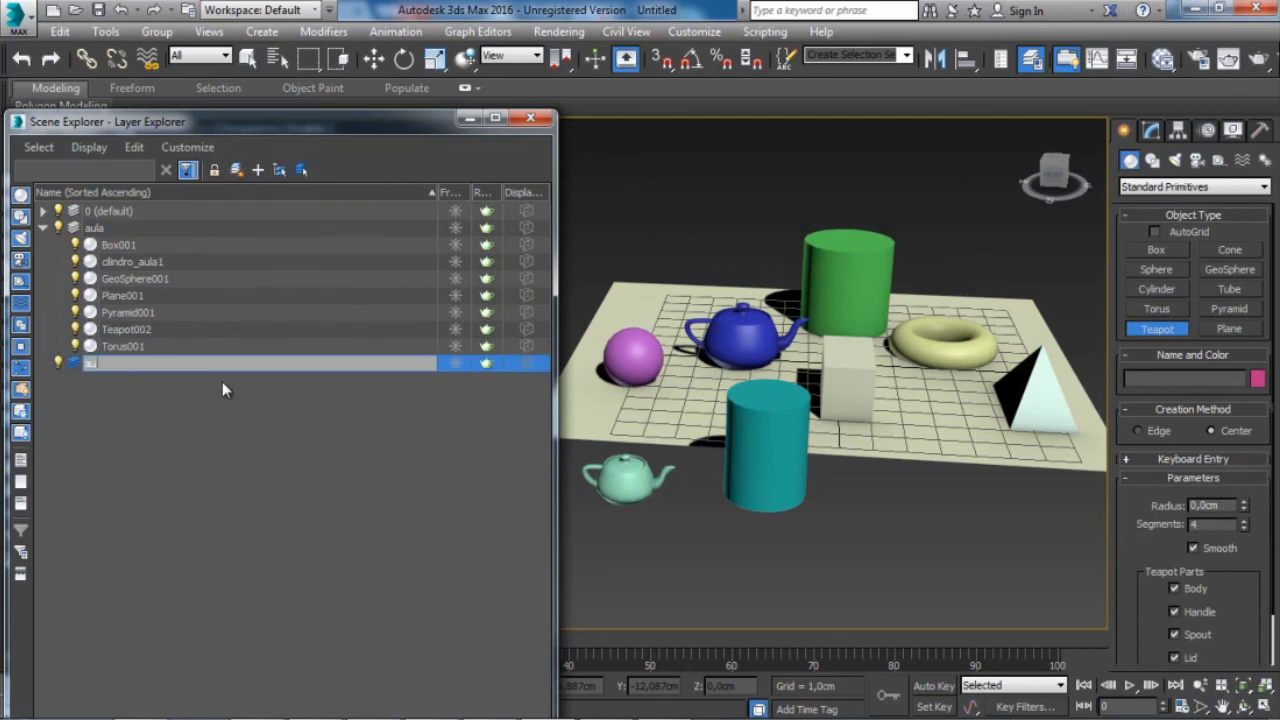
type("ula2")
key("Return")
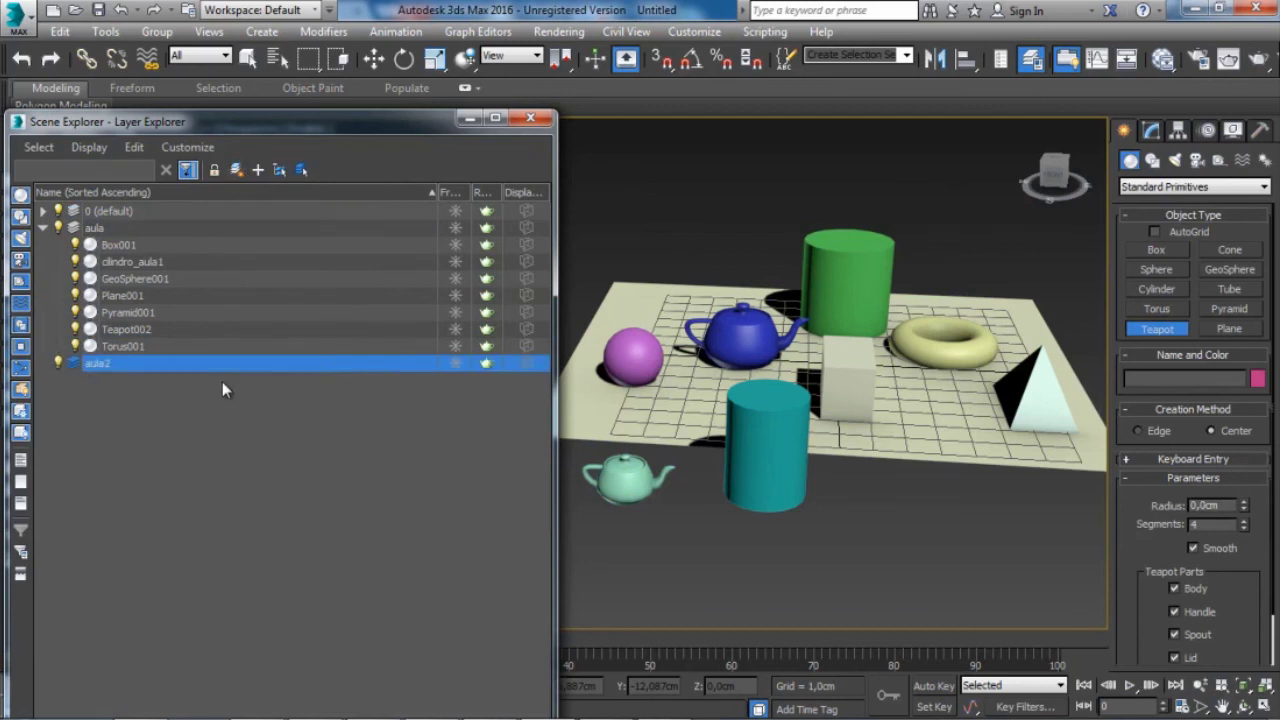
Move GeoSphere001 from aula to the aula2 layer, and select cilindro_aula1 and Pyramid001 in turn in the aula layer.
left_click_drag(129, 278, 107, 367)
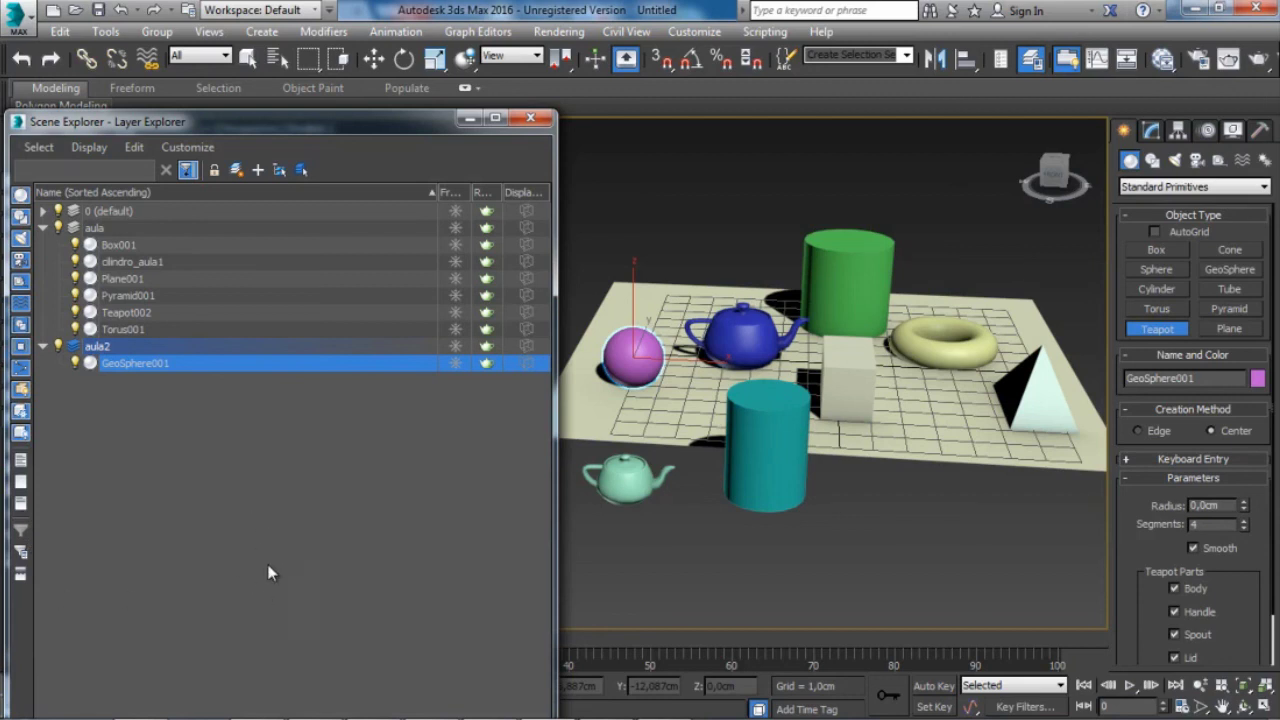
left_click(104, 226)
left_click(120, 261)
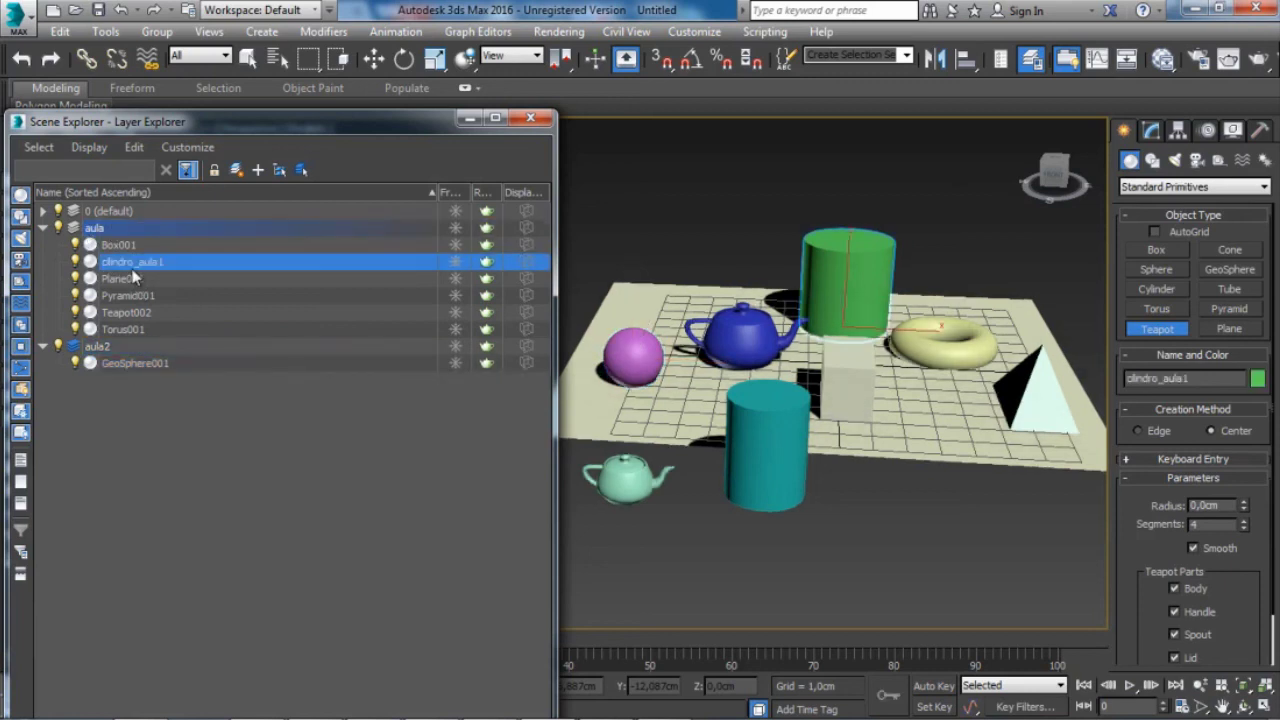
left_click(128, 295)
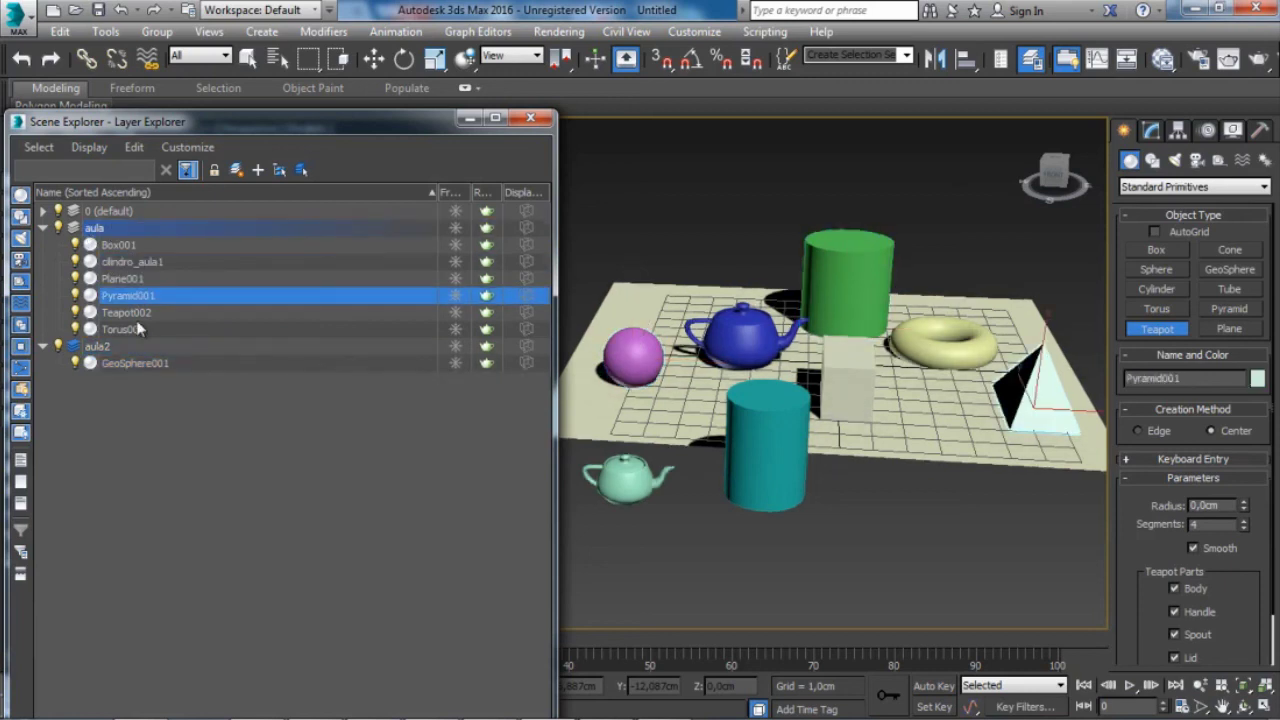
Move Plane001 from the aula layer to the 0 (default) layer.
left_click(118, 210)
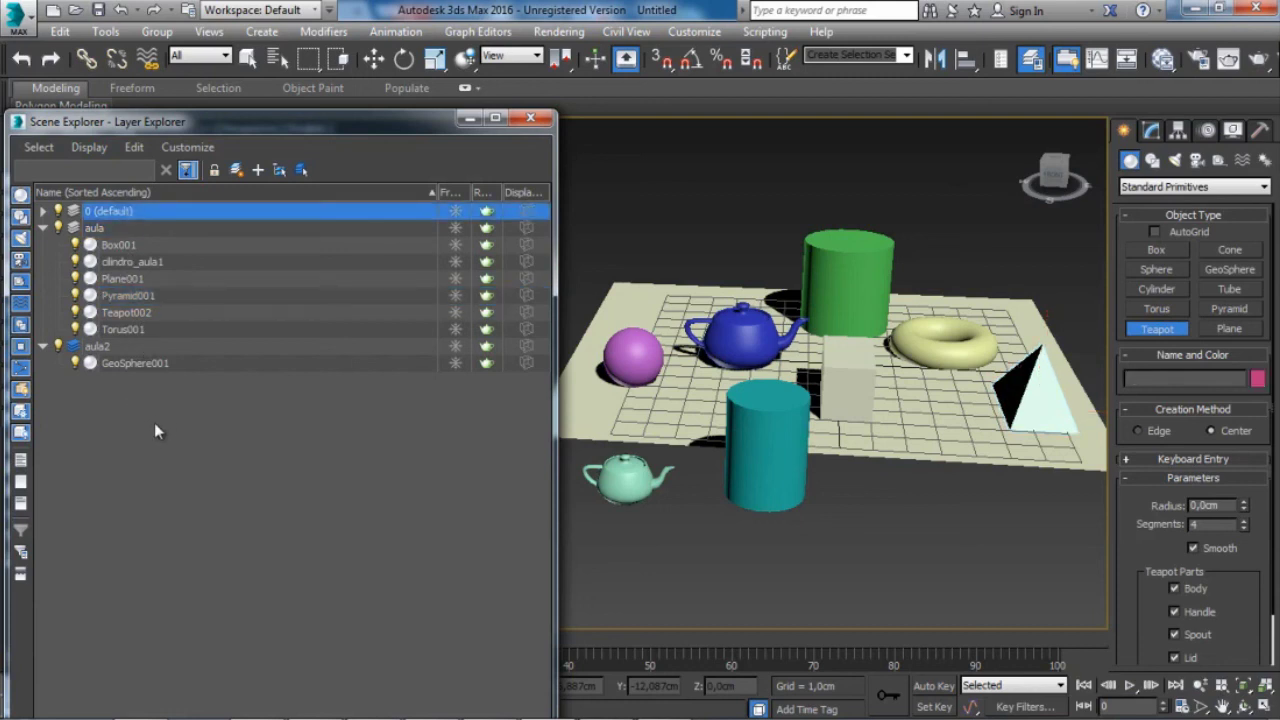
left_click(125, 280)
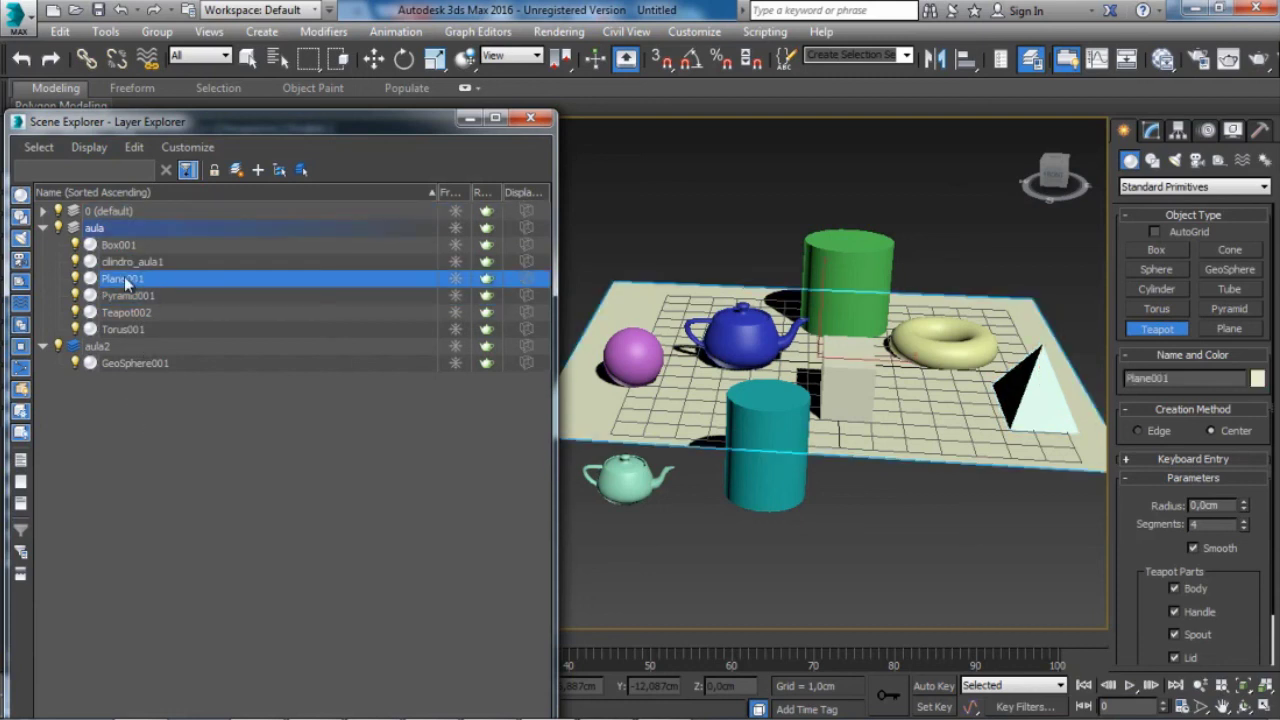
left_click_drag(125, 280, 118, 211)
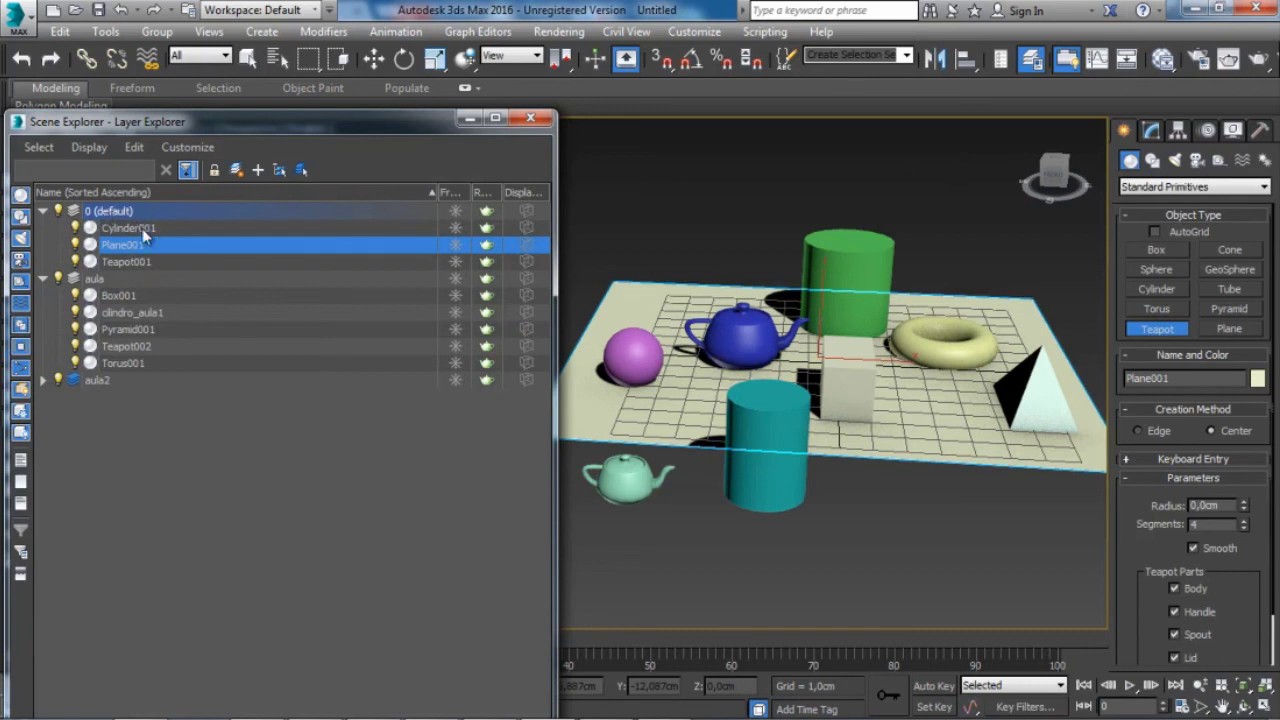
Select Teapot001, Plane001 and Cylinder001 together in the 0 (default) layer and move them into the aula layer.
left_click(150, 262)
mouse_move(147, 327)
left_mouse_down()
mouse_move(150, 258)
mouse_move(137, 262)
mouse_move(127, 313)
left_mouse_up()
left_click(146, 262)
left_click(140, 245, "ctrl")
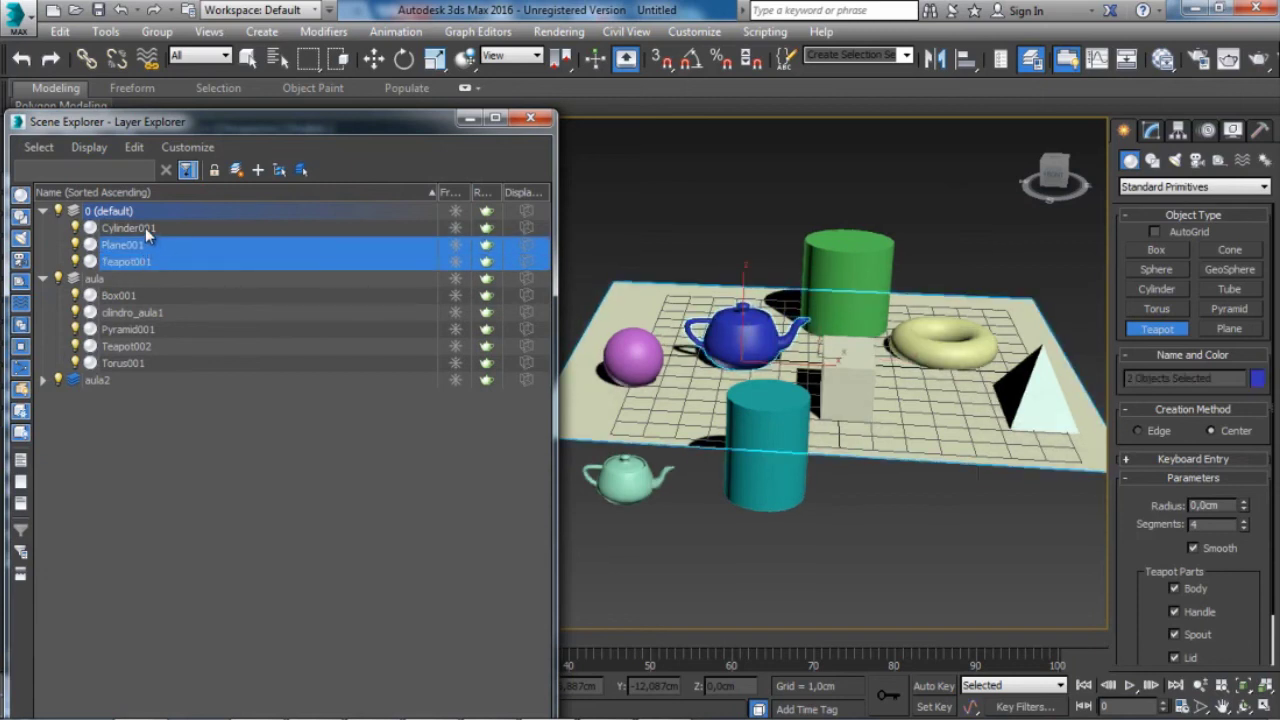
left_click(130, 228, "ctrl")
left_click_drag(130, 249, 110, 300)
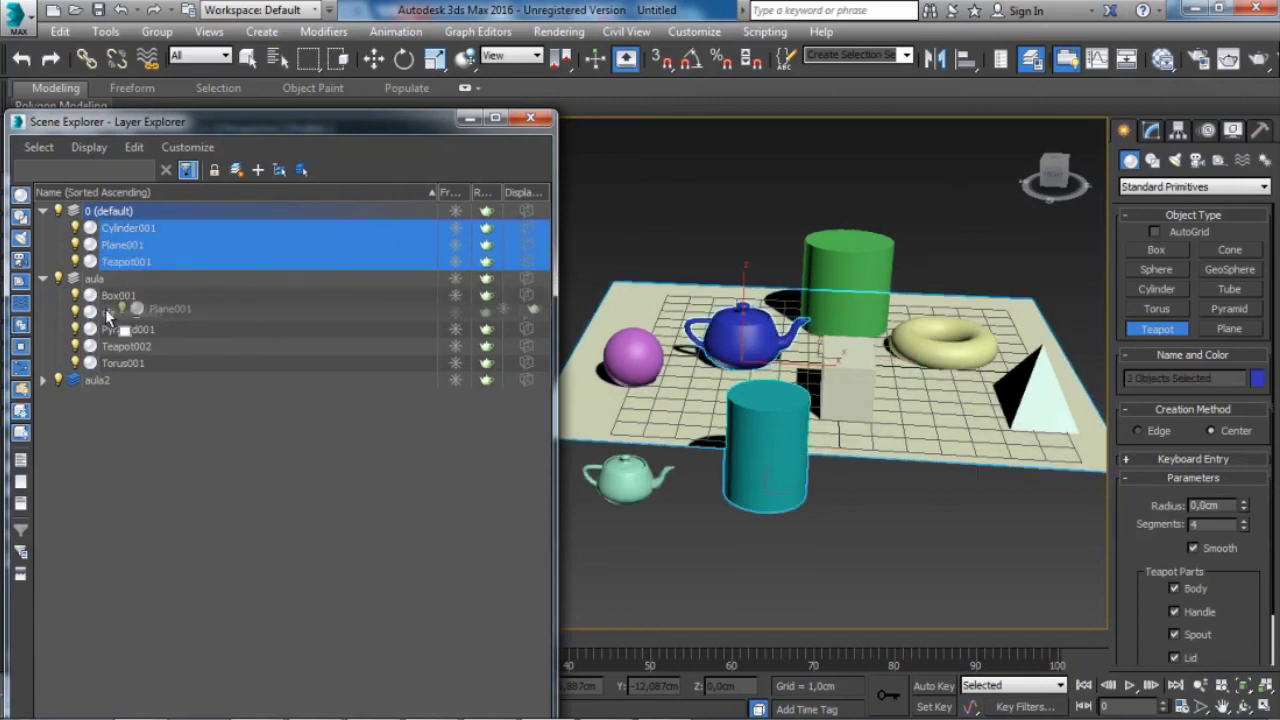
left_click_drag(137, 237, 100, 289)
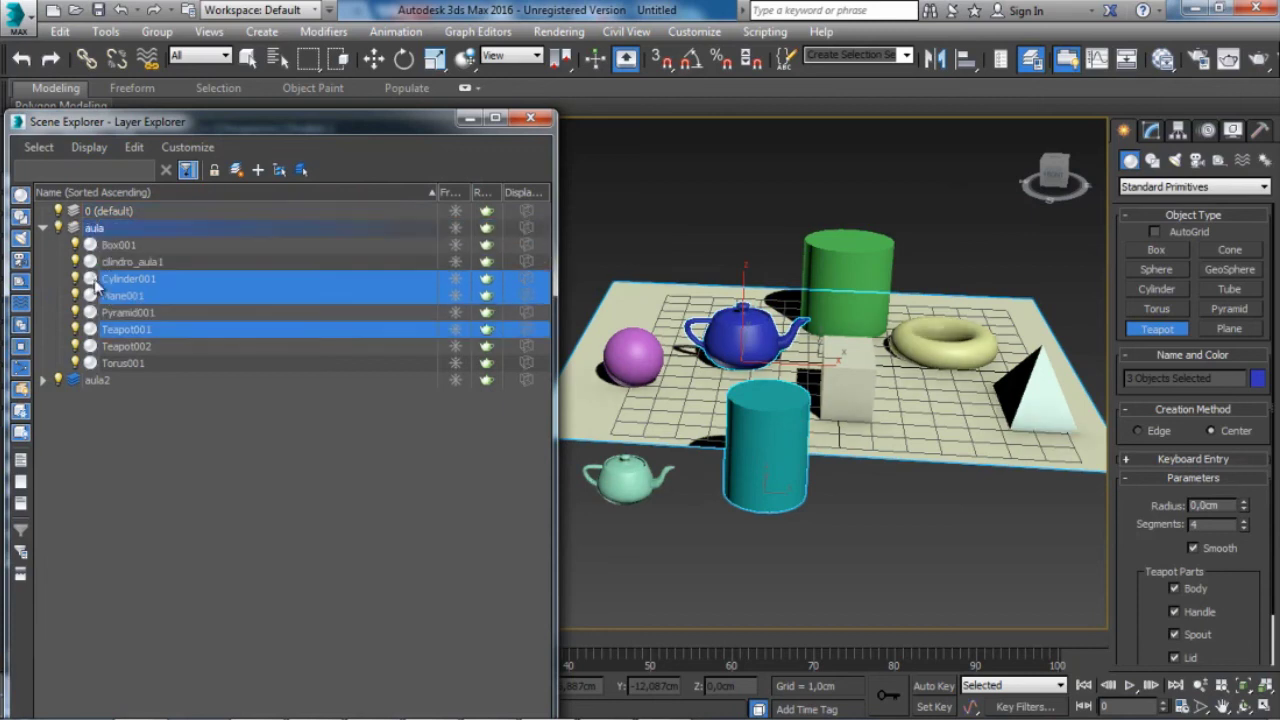
Expand the aula2 layer and move its GeoSphere001 into the aula layer.
left_click(146, 226)
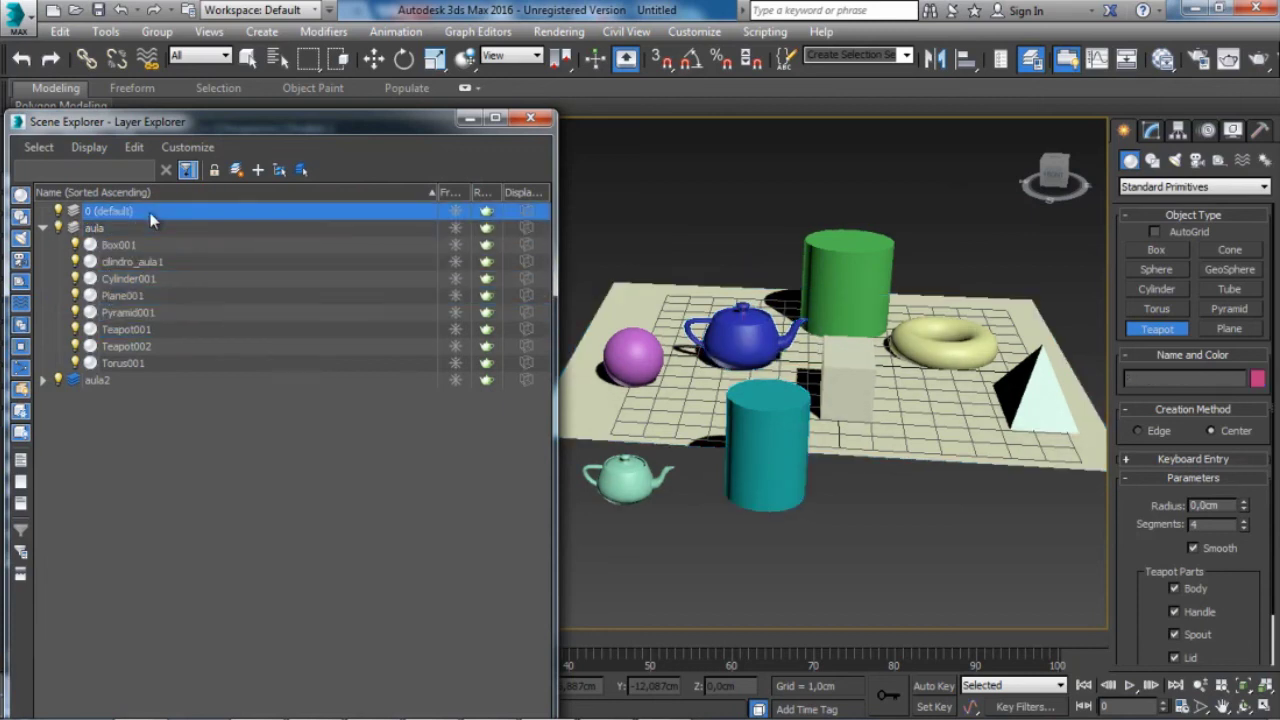
left_click(108, 380)
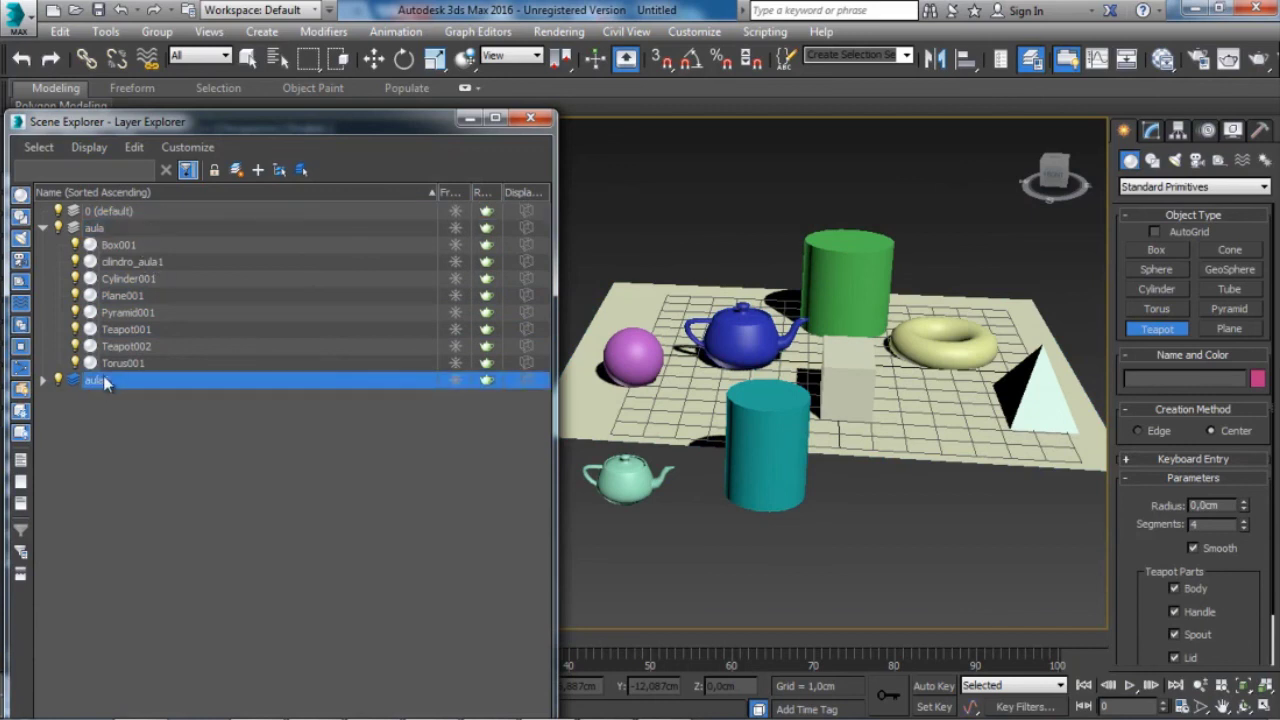
left_click(43, 381)
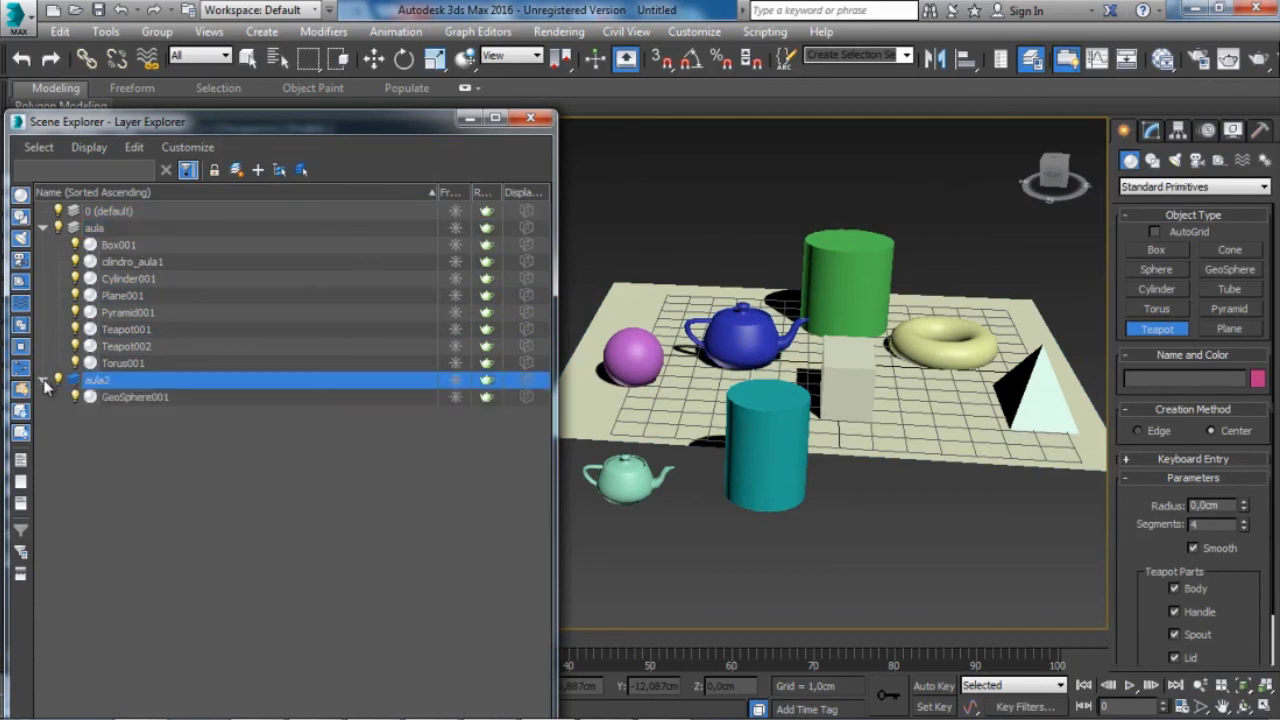
left_click(159, 399)
left_click(133, 212)
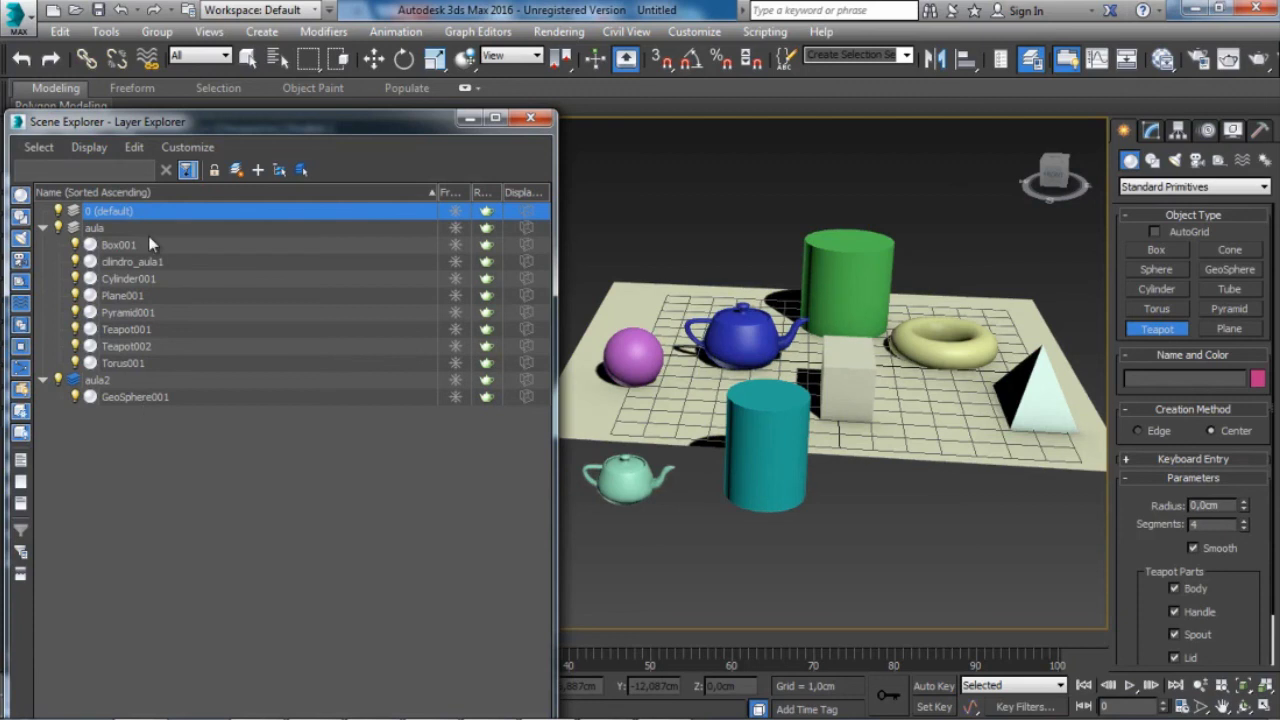
left_click_drag(144, 395, 120, 266)
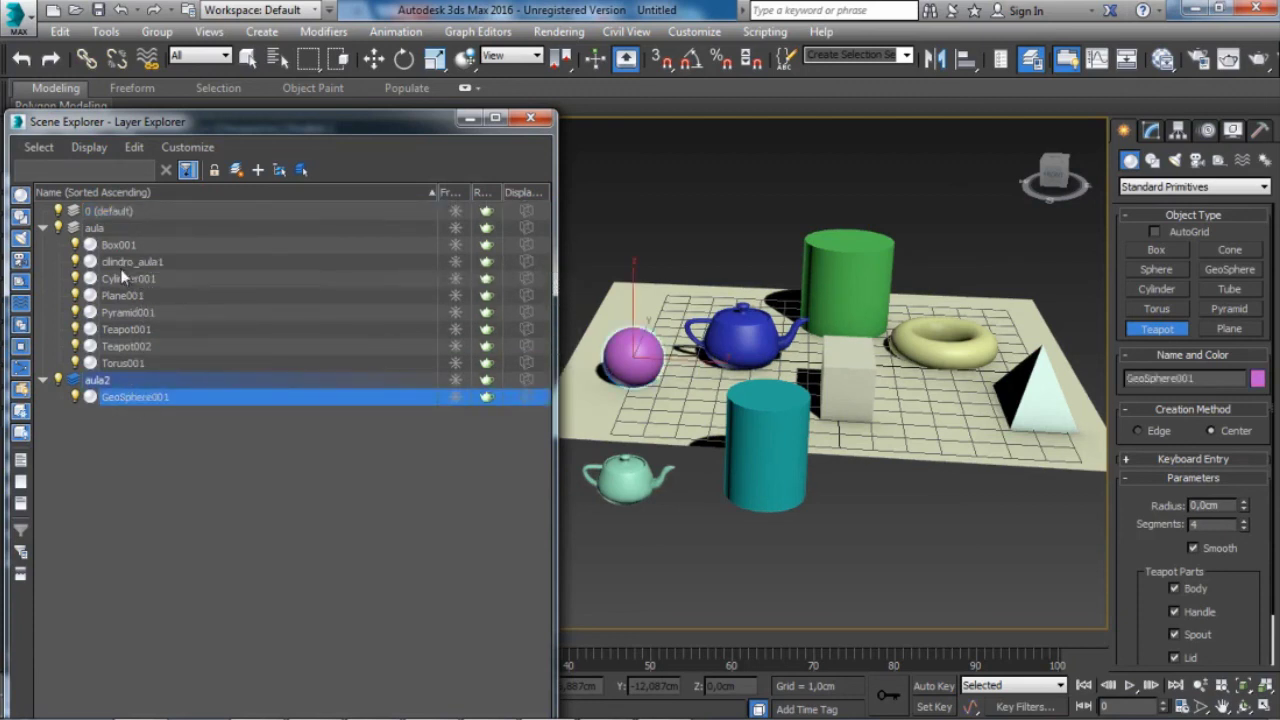
left_click_drag(107, 401, 88, 230)
Delete the empty aula2 layer and move the Layer Explorer window off the docked object list.
left_click(120, 397)
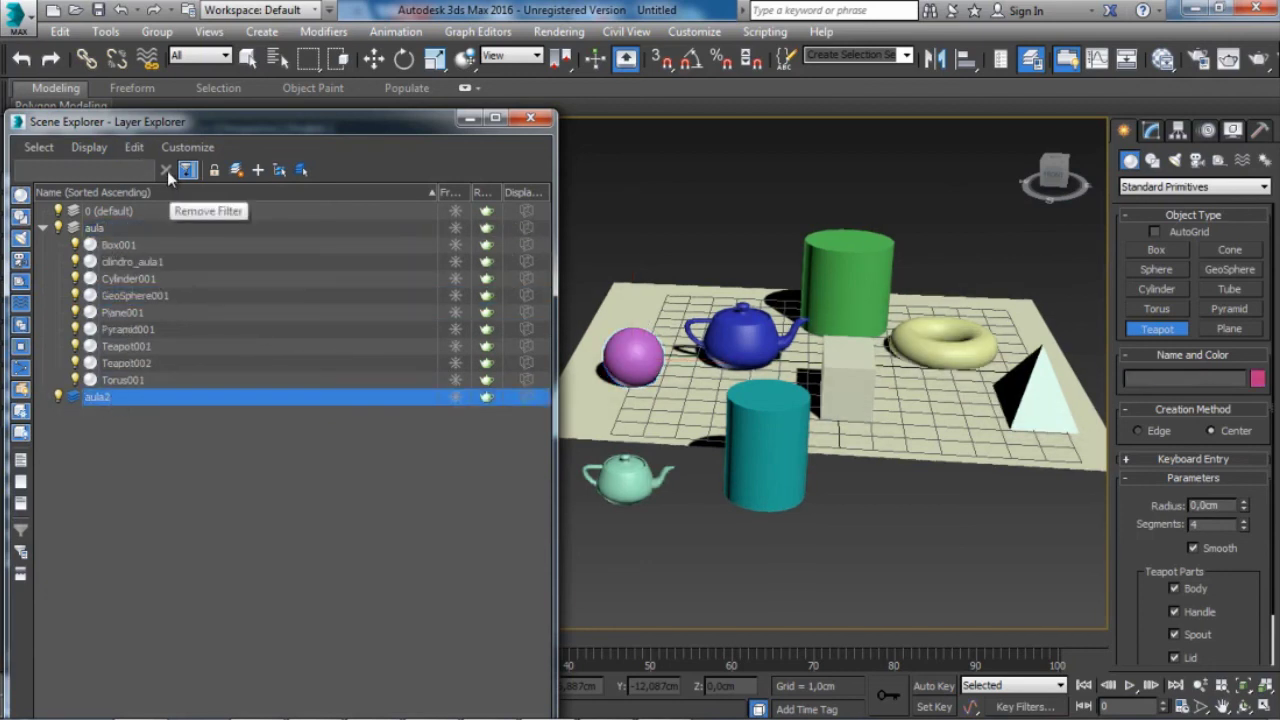
right_click(116, 396)
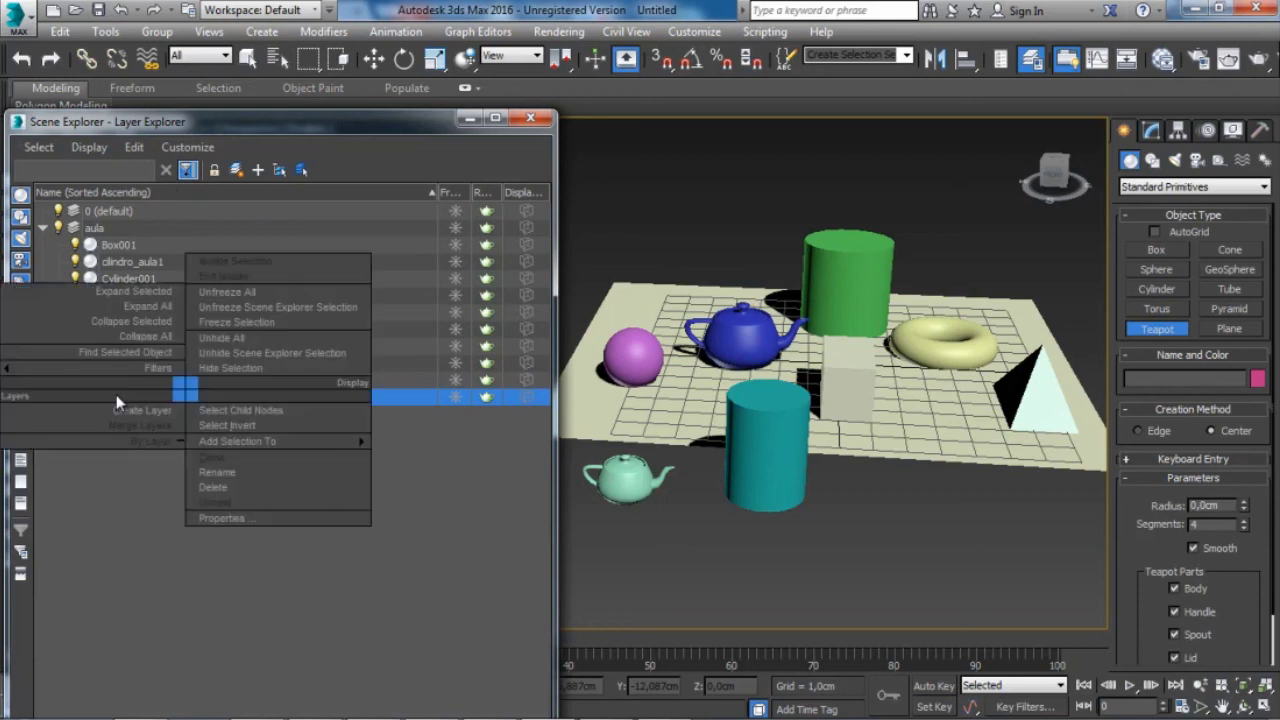
left_click(234, 488)
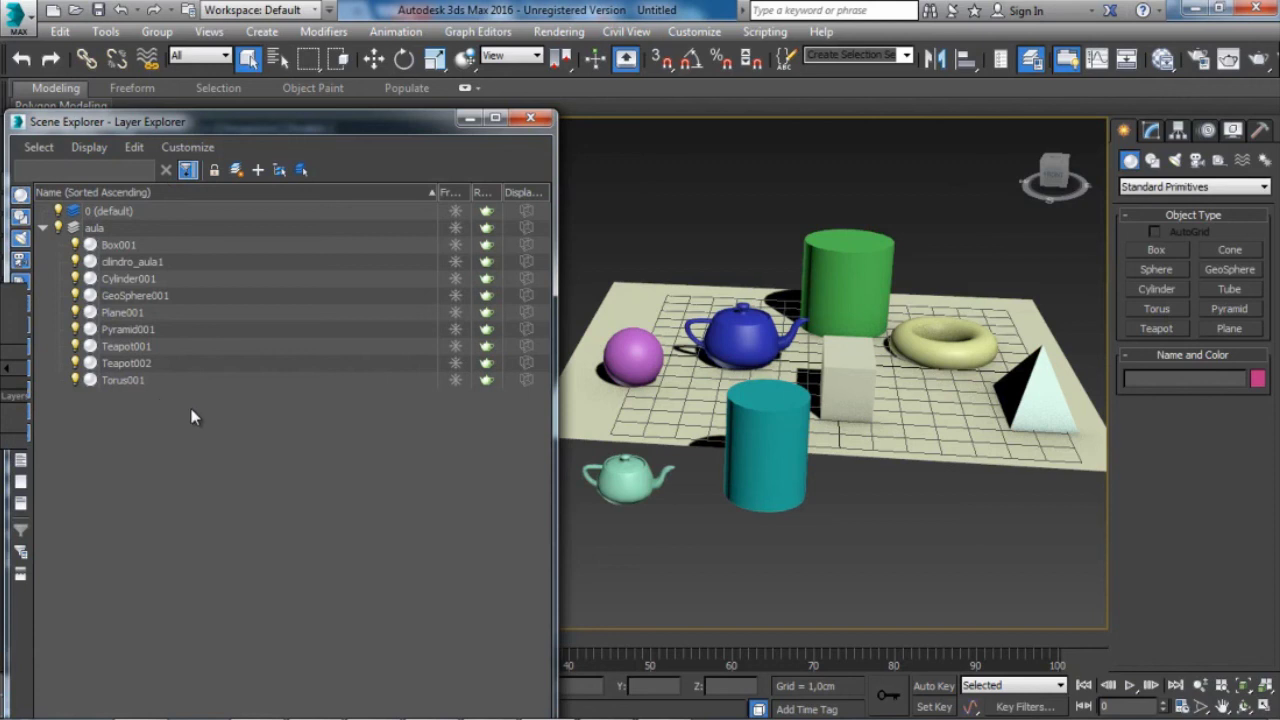
left_click_drag(264, 125, 482, 158)
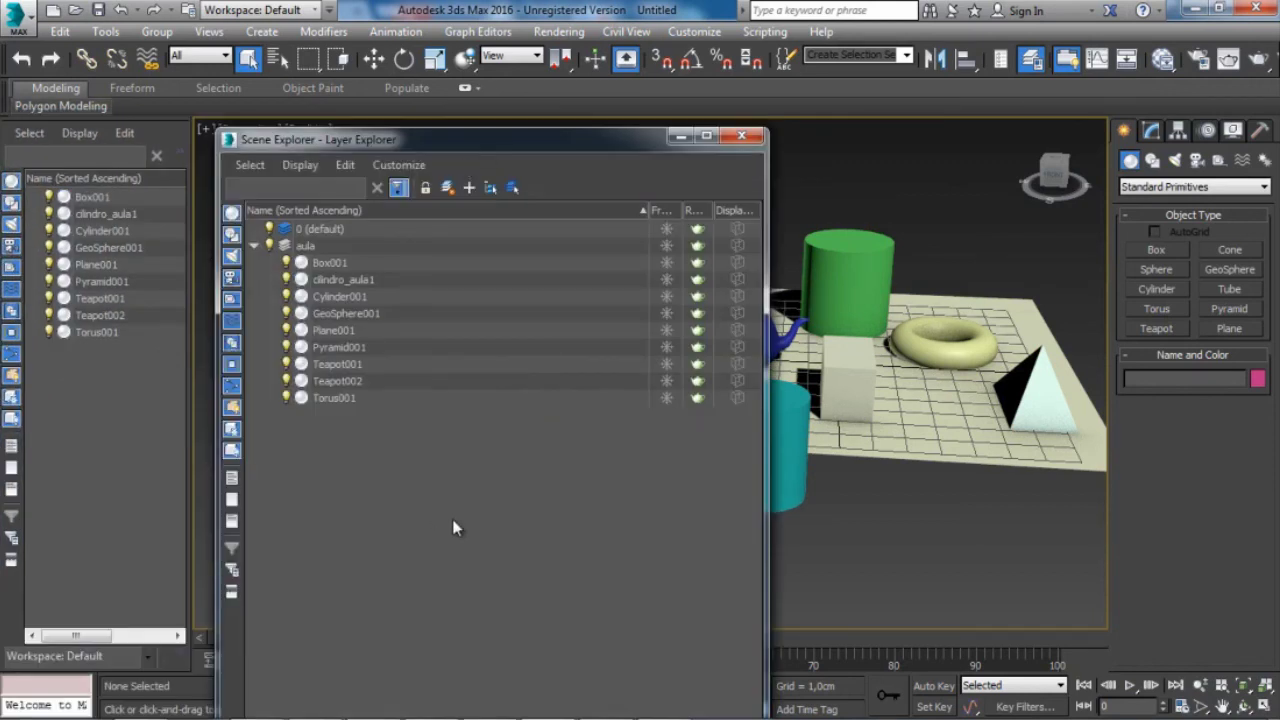